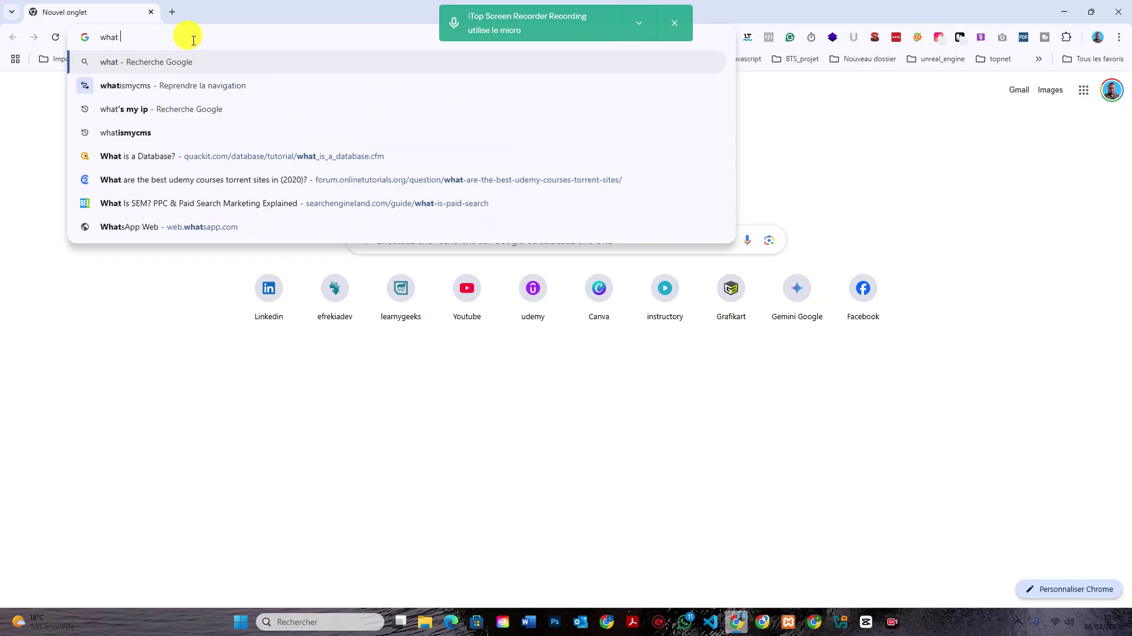
Search Google for 'what is vmware workstation' using the address-bar suggestion.
{"action": "type", "text": "is vmaw"}
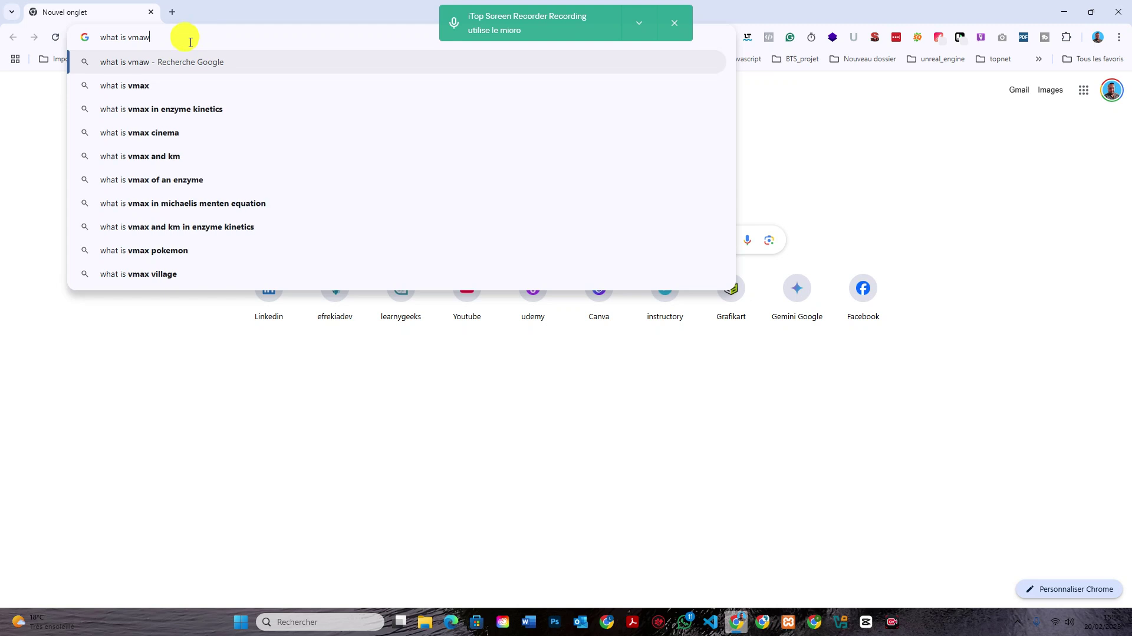
{"action": "key", "text": "BackSpace"}
{"action": "key", "text": "BackSpace"}
{"action": "key", "text": "BackSpace"}
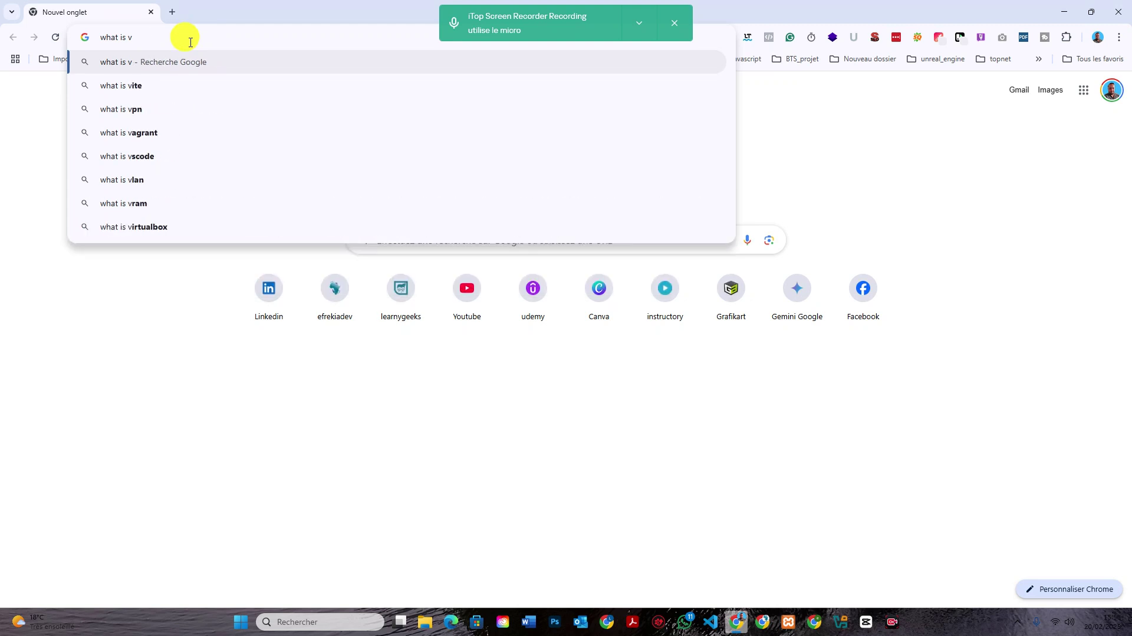
{"action": "type", "text": "mware"}
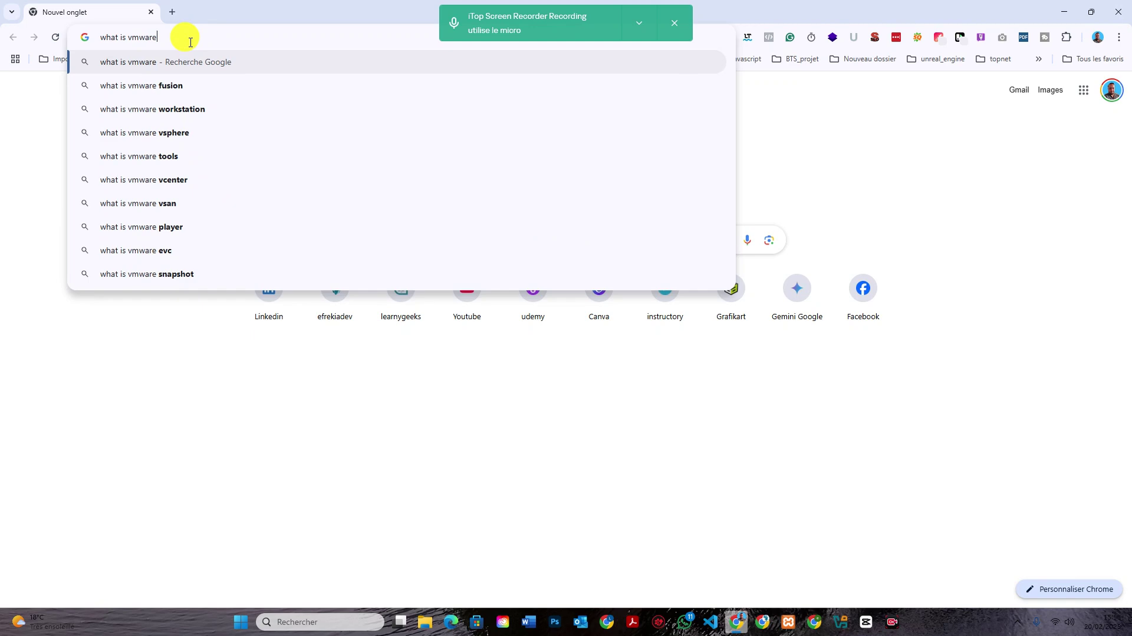
{"action": "key", "text": "Down"}
{"action": "key", "text": "Down"}
{"action": "key", "text": "Return"}
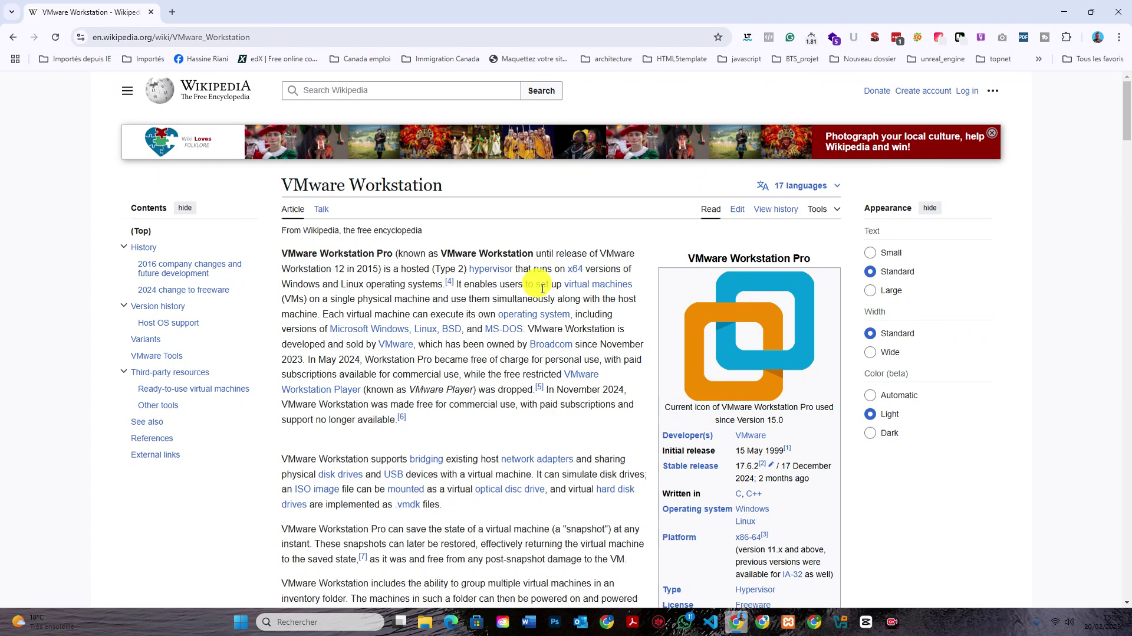
Open a new blank tab beside the Wikipedia article and focus its address bar.
{"action": "mouse_move", "coordinate": [592, 281]}
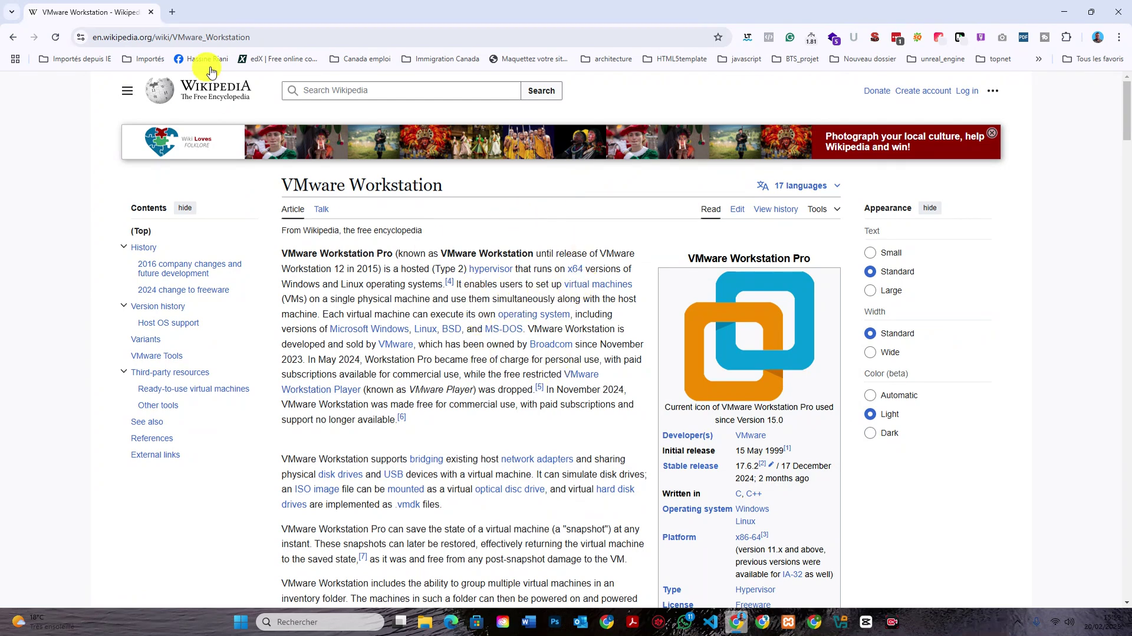
{"action": "left_click", "coordinate": [171, 12]}
{"action": "left_click", "coordinate": [203, 39]}
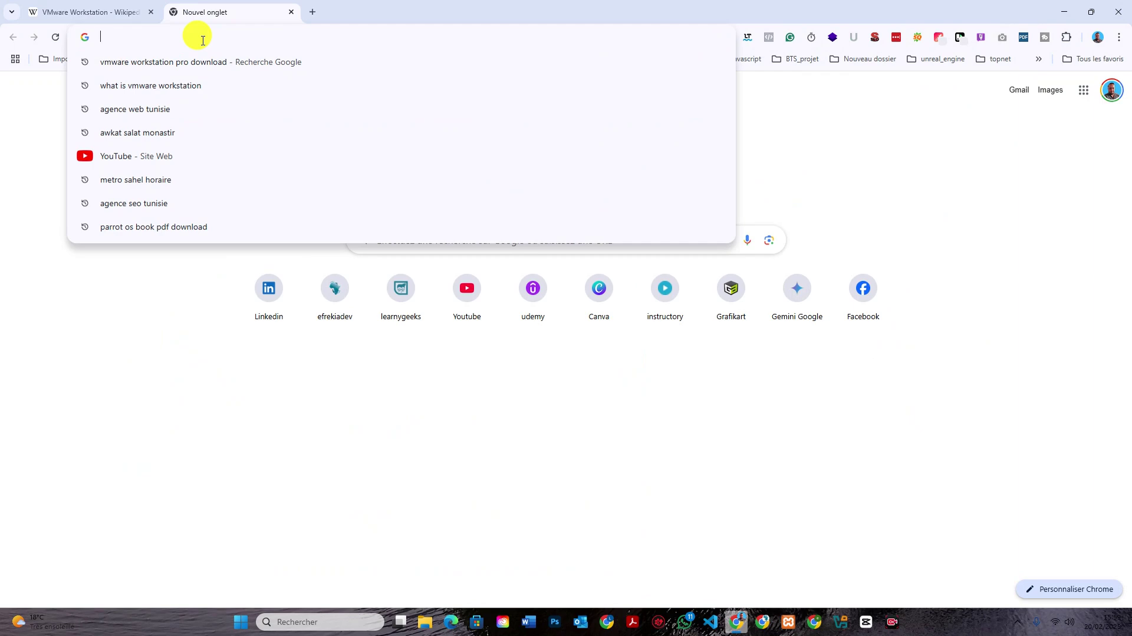
Search for 'vmware workstation pro download' from the suggestions.
{"action": "left_click", "coordinate": [212, 62]}
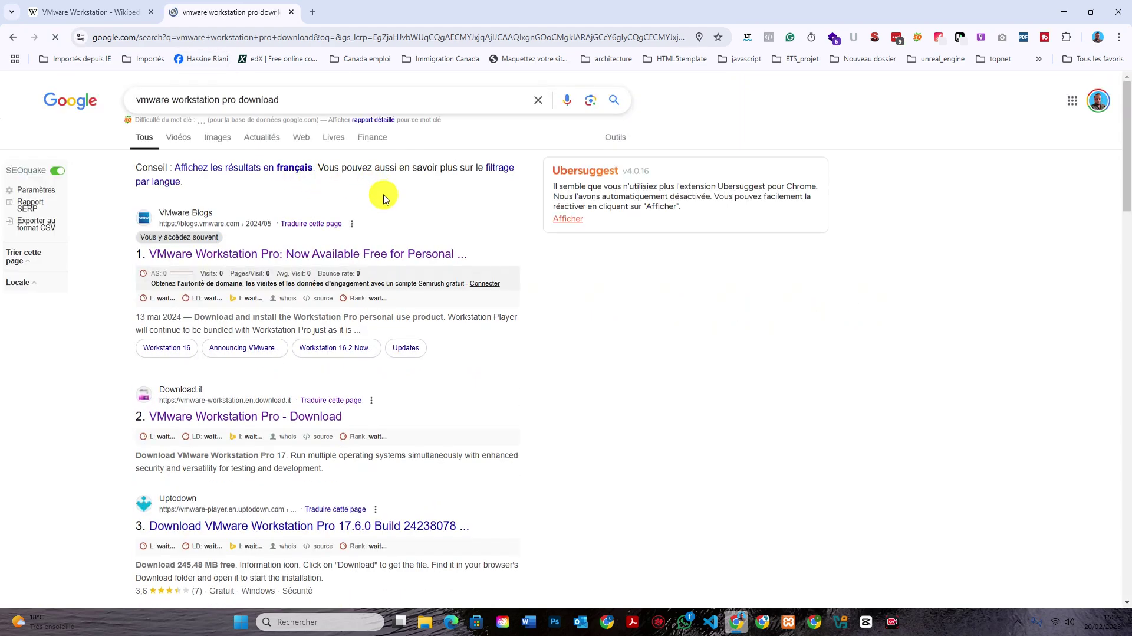
{"action": "scroll", "coordinate": [382, 197], "scroll_direction": "down", "scroll_amount": 1}
{"action": "scroll", "coordinate": [384, 198], "scroll_direction": "up", "scroll_amount": 1}
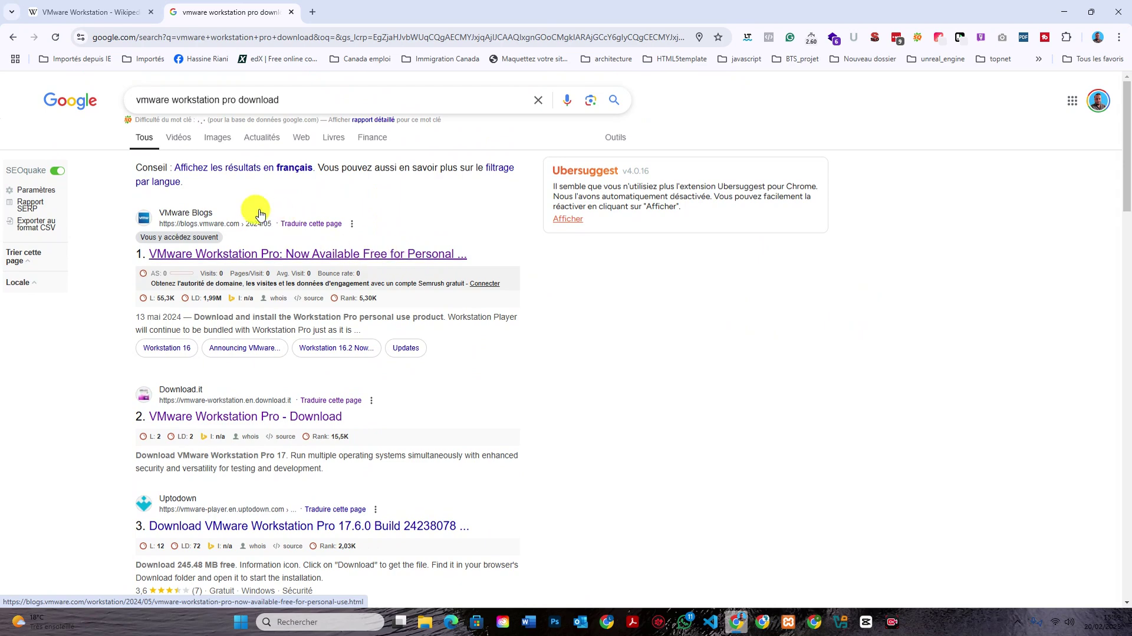
Open VMware's blog article on Workstation Pro and follow its 'VMware Workstation Pro Download' link.
{"action": "left_click", "coordinate": [334, 258]}
{"action": "scroll", "coordinate": [489, 183], "scroll_direction": "down", "scroll_amount": 20}
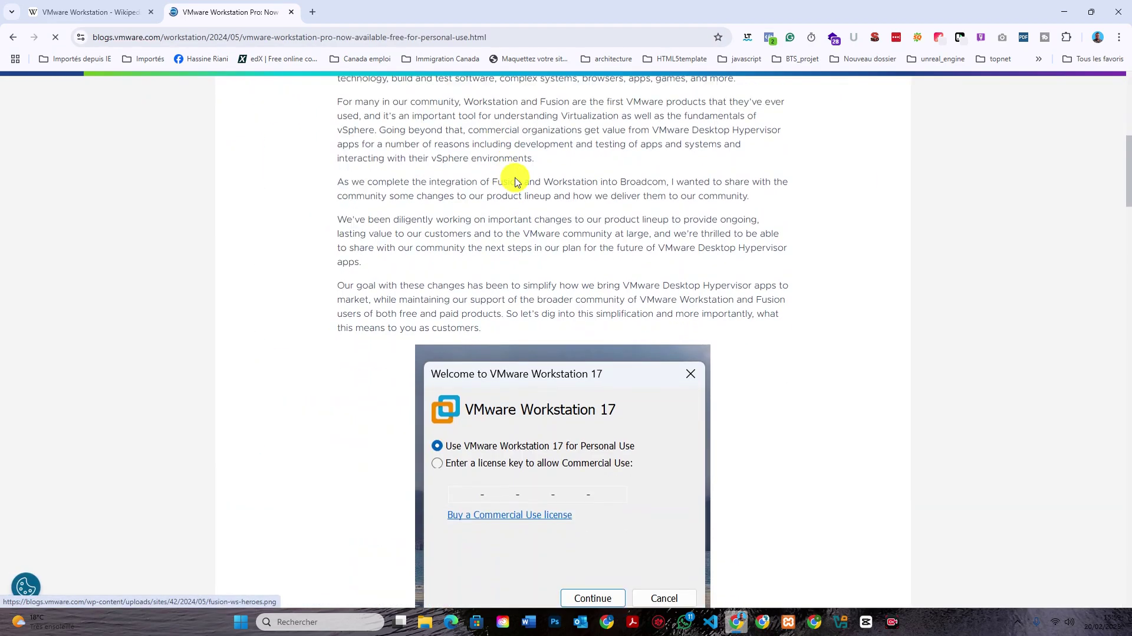
{"action": "scroll", "coordinate": [563, 217], "scroll_direction": "up", "scroll_amount": 4}
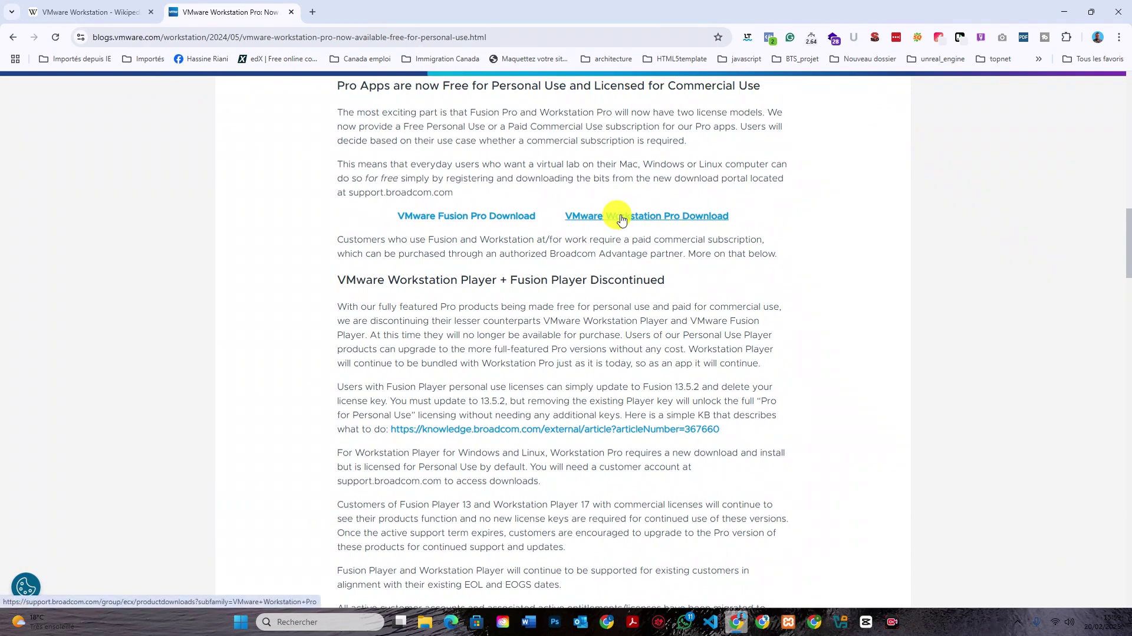
{"action": "left_click", "coordinate": [622, 220]}
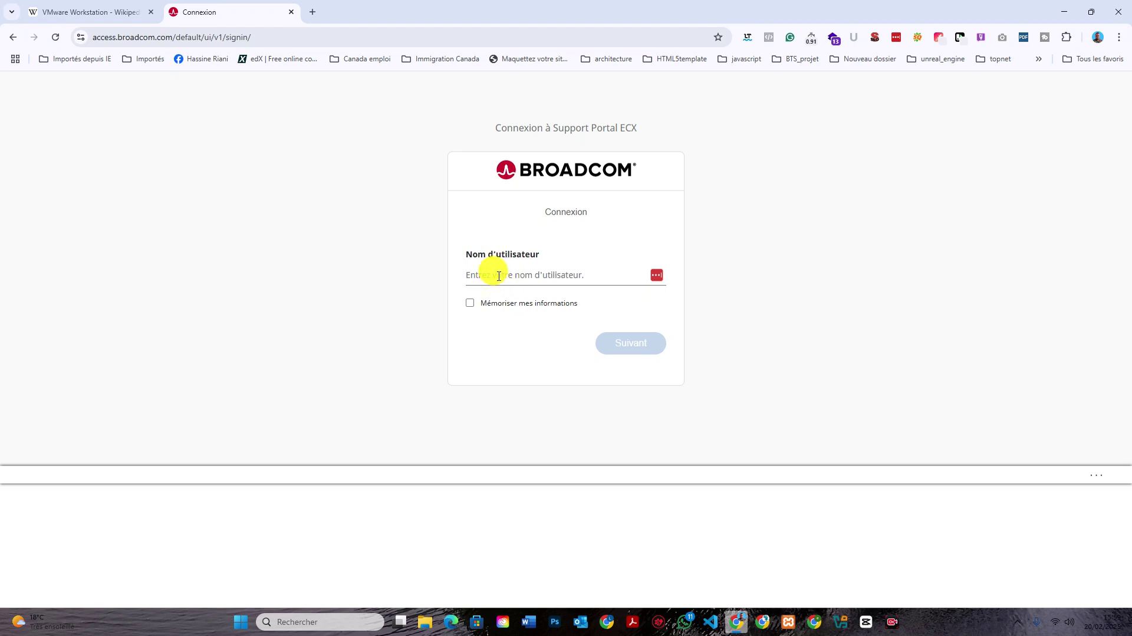
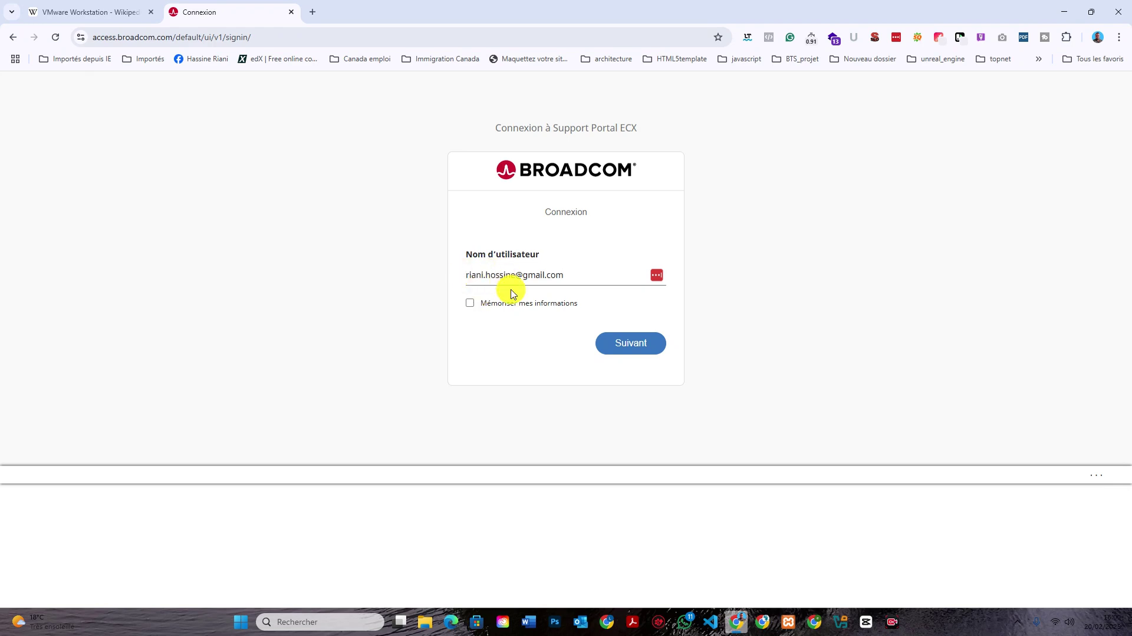
Enter the account username, tick Mémoriser mes informations, and continue with Suivant.
{"action": "left_click", "coordinate": [553, 304]}
{"action": "left_click", "coordinate": [626, 343]}
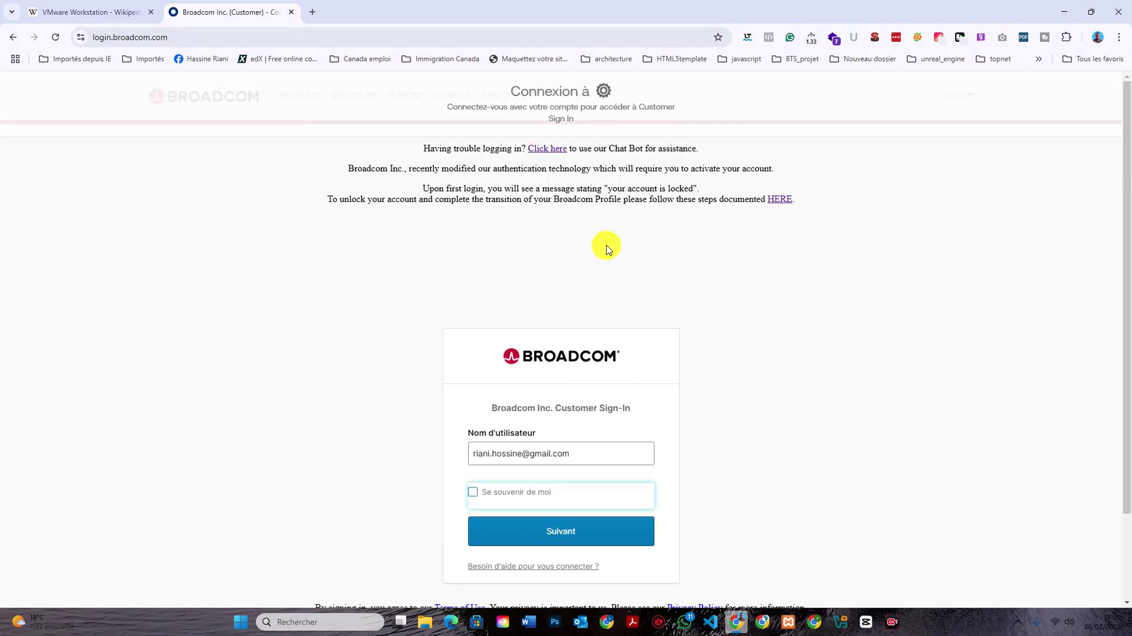
{"action": "scroll", "coordinate": [584, 377], "scroll_direction": "down", "scroll_amount": 2}
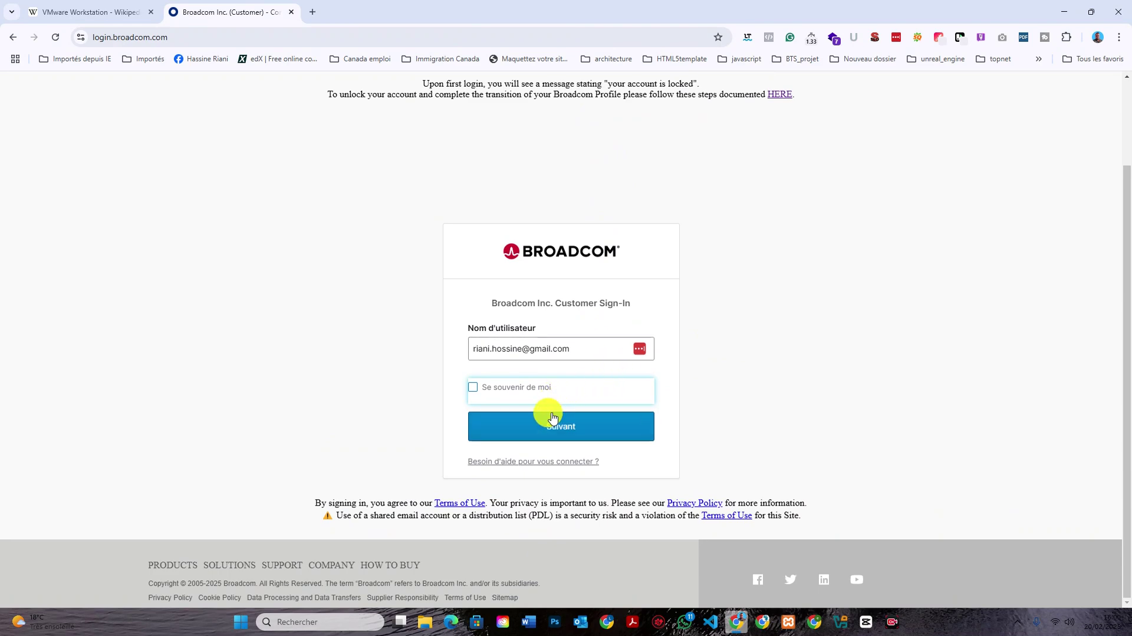
{"action": "scroll", "coordinate": [634, 224], "scroll_direction": "up", "scroll_amount": 2}
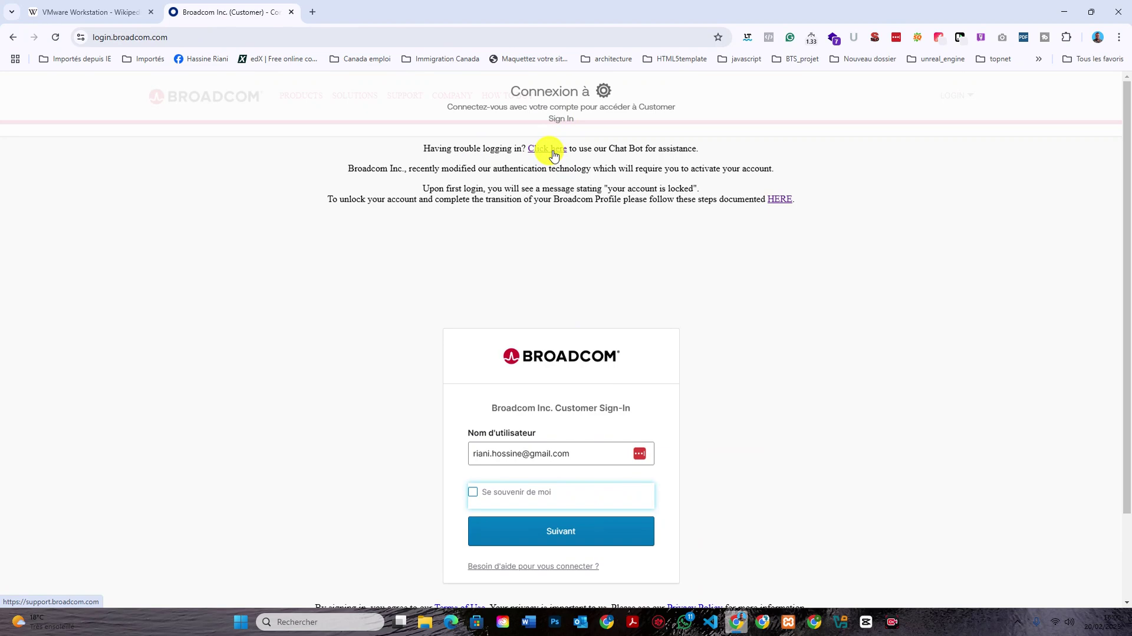
Start a Broadcom registration on support.broadcom.com with an e-mail address and the captcha text.
{"action": "left_click", "coordinate": [553, 155]}
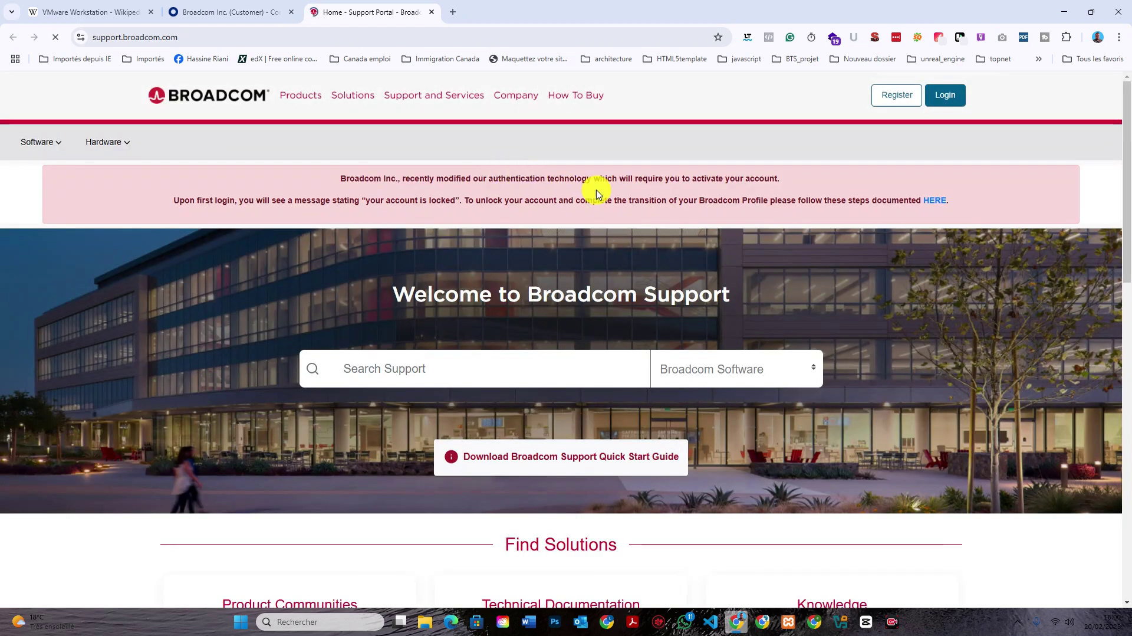
{"action": "left_click", "coordinate": [904, 97]}
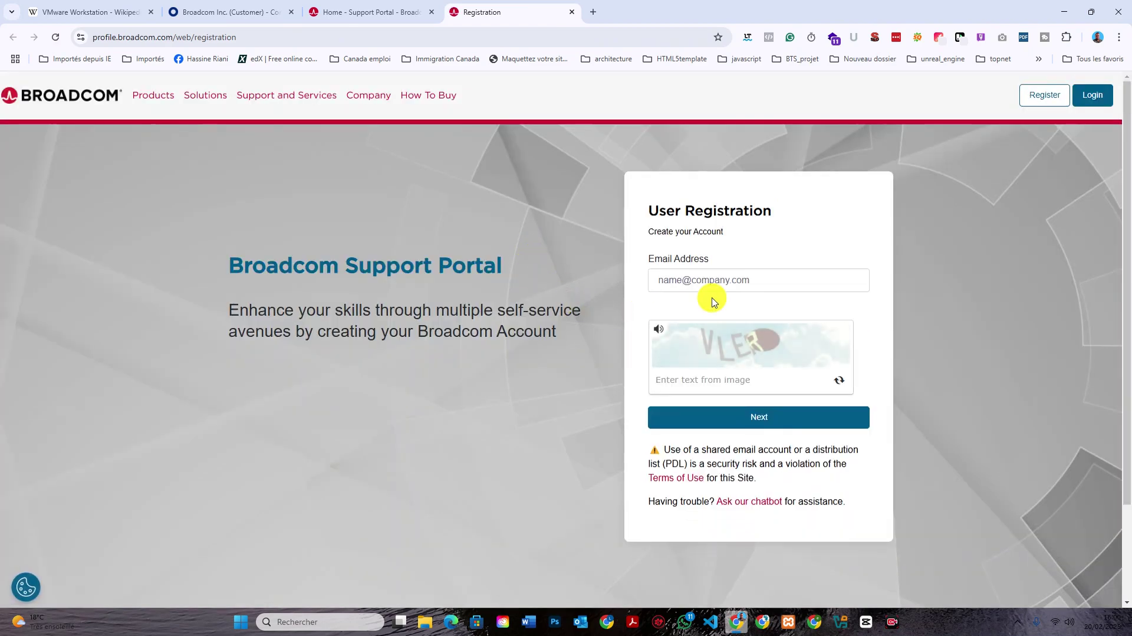
{"action": "left_click", "coordinate": [710, 279]}
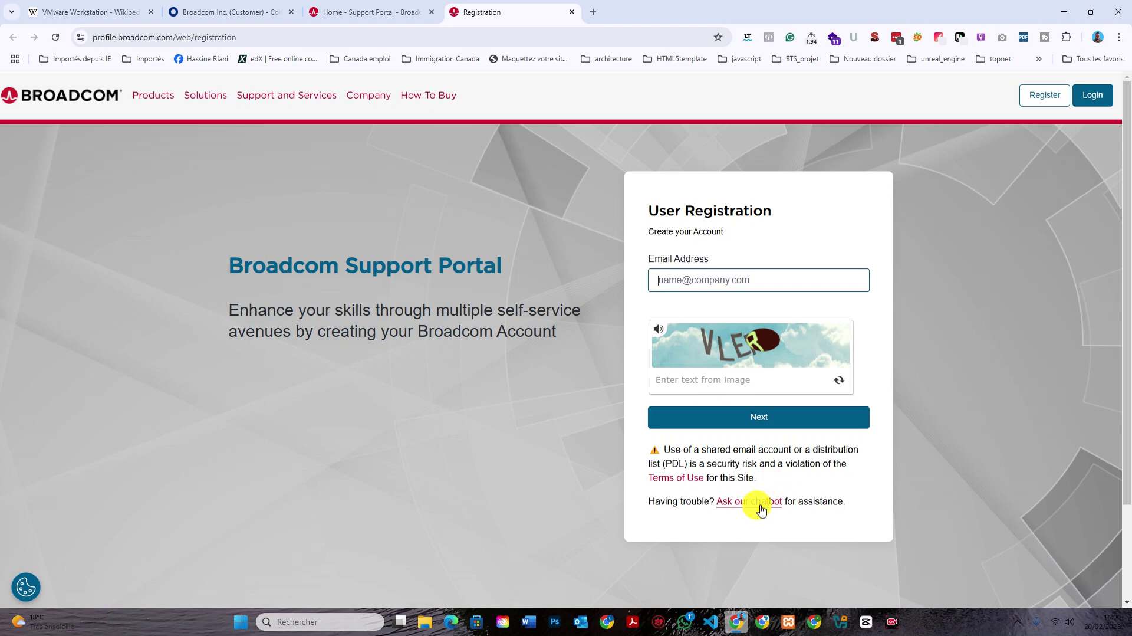
{"action": "left_click", "coordinate": [709, 284]}
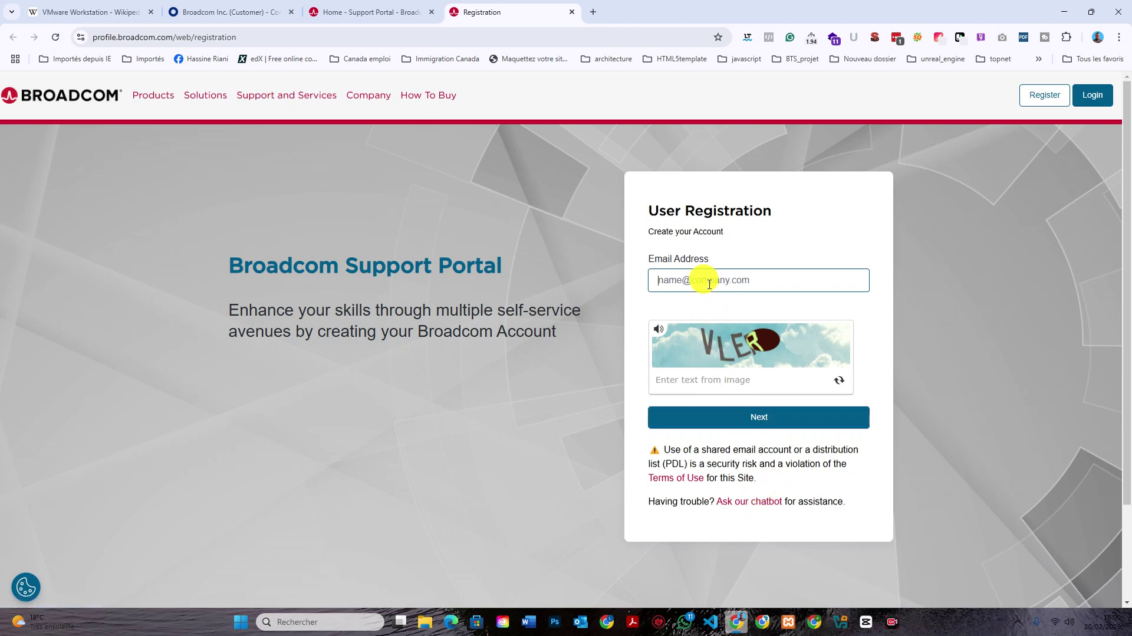
{"action": "left_click", "coordinate": [735, 379]}
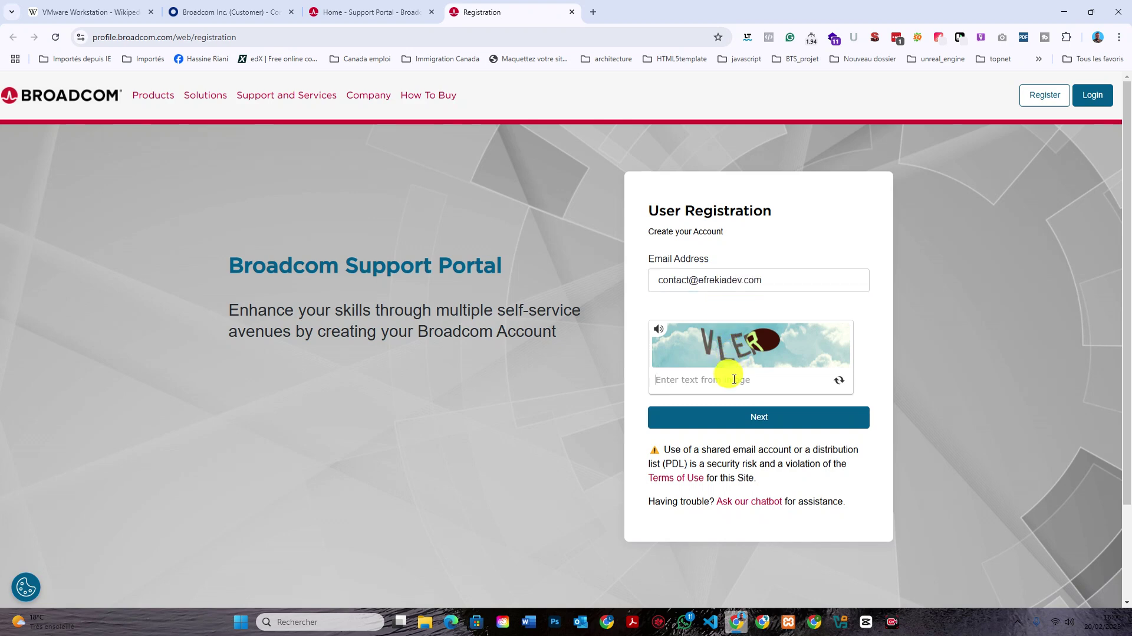
{"action": "type", "text": "VLER"}
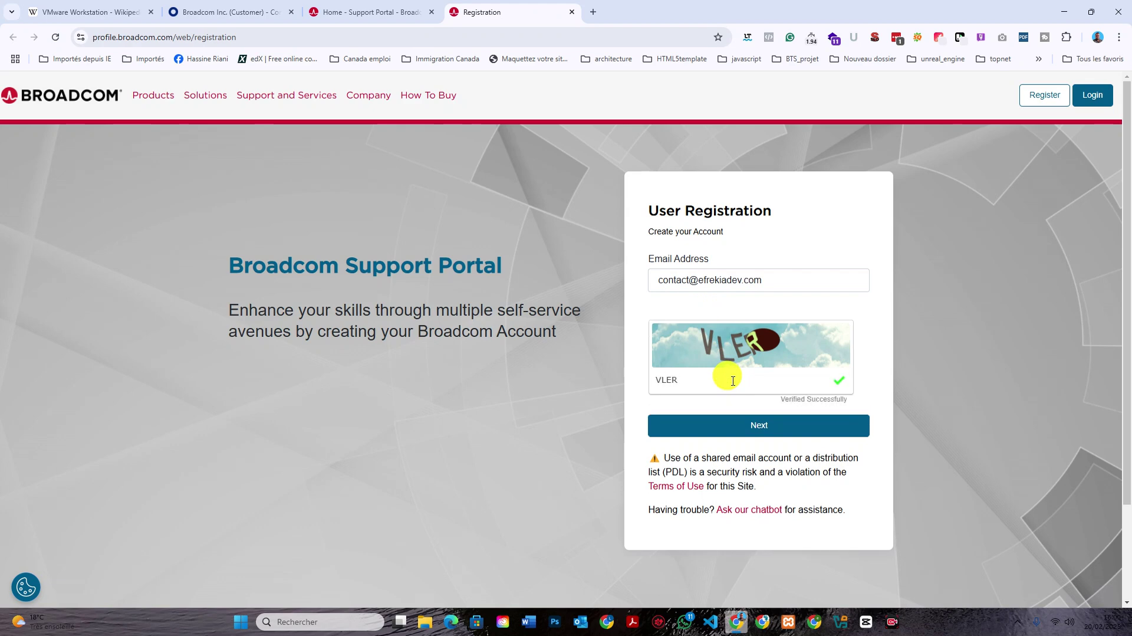
{"action": "left_click", "coordinate": [751, 429]}
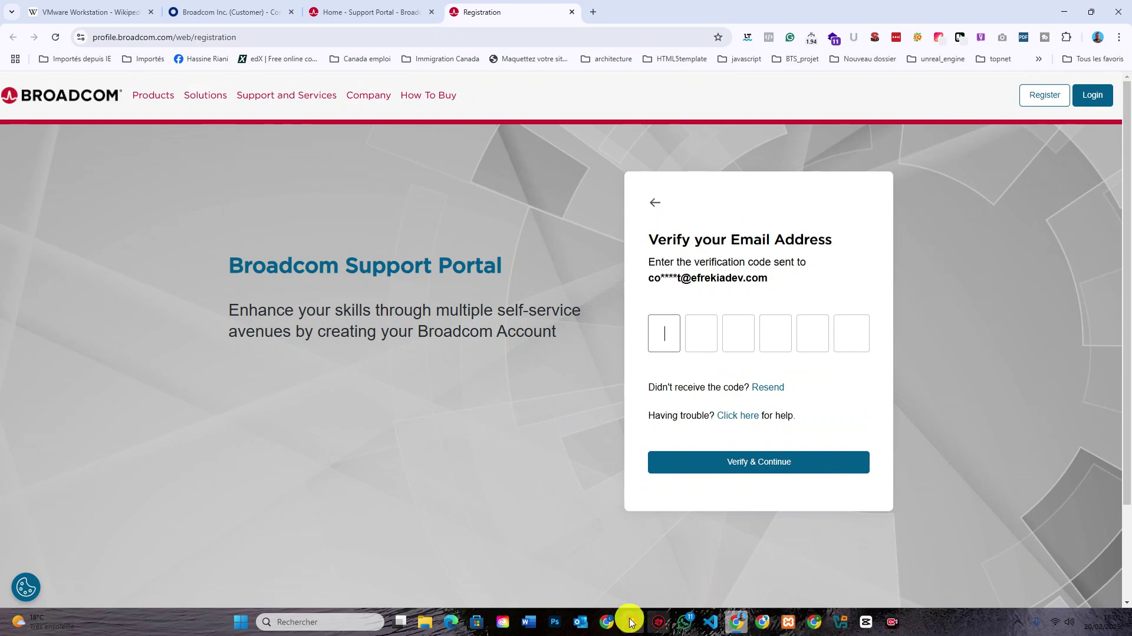
Copy the verification code from Broadcom's registration e-mail in Outlook, then return to Chrome.
{"action": "left_click", "coordinate": [581, 622]}
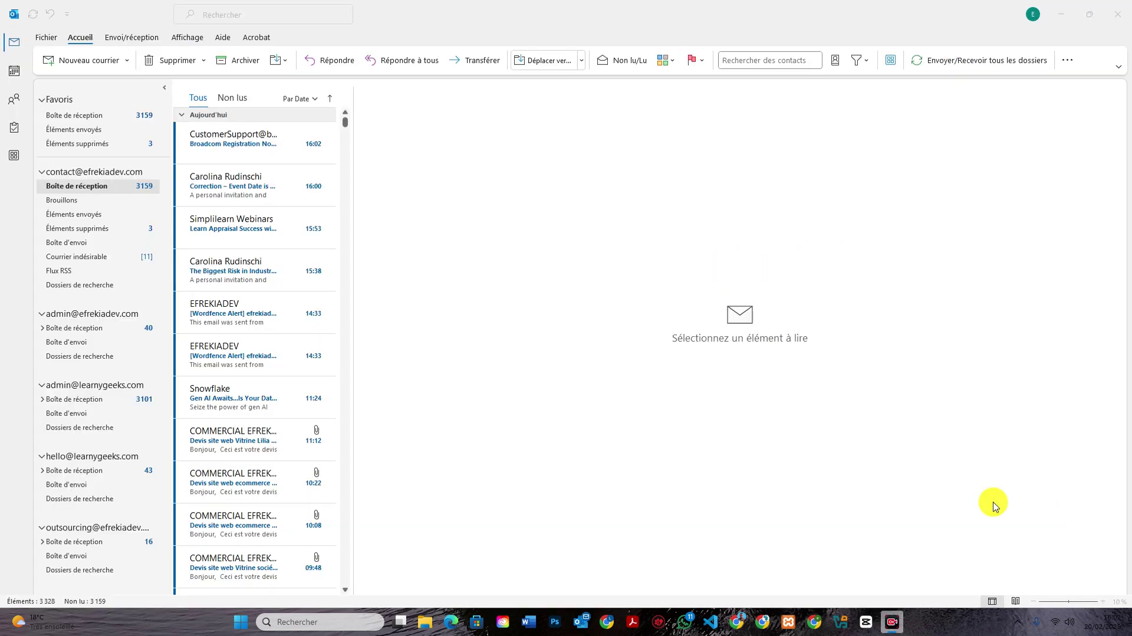
{"action": "left_click", "coordinate": [249, 148]}
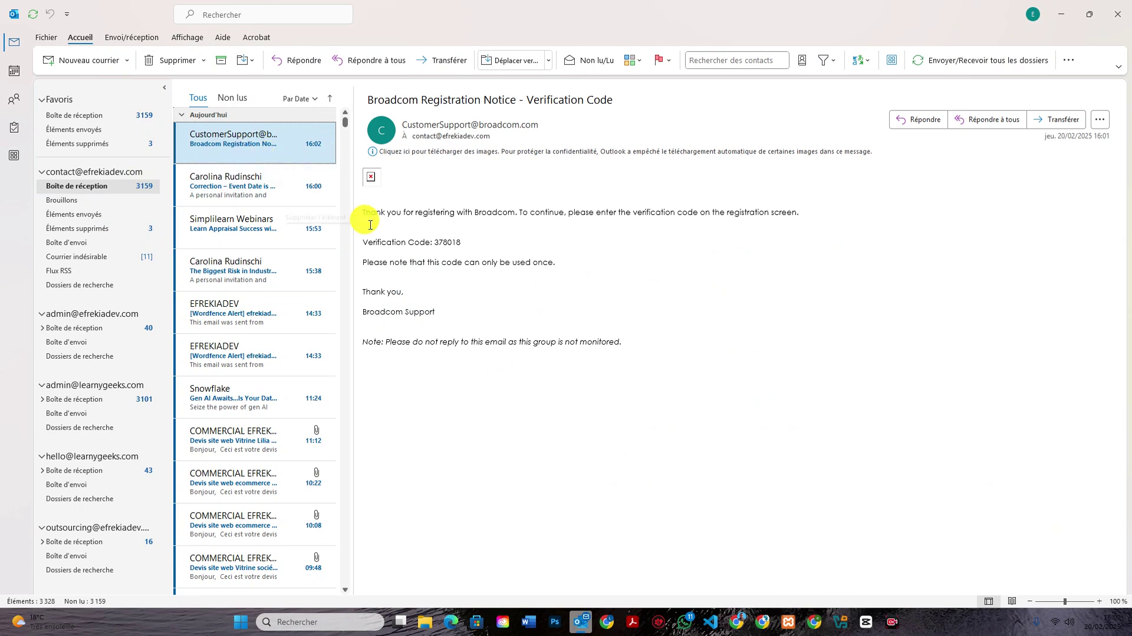
{"action": "left_click_drag", "start_coordinate": [460, 241], "coordinate": [441, 242]}
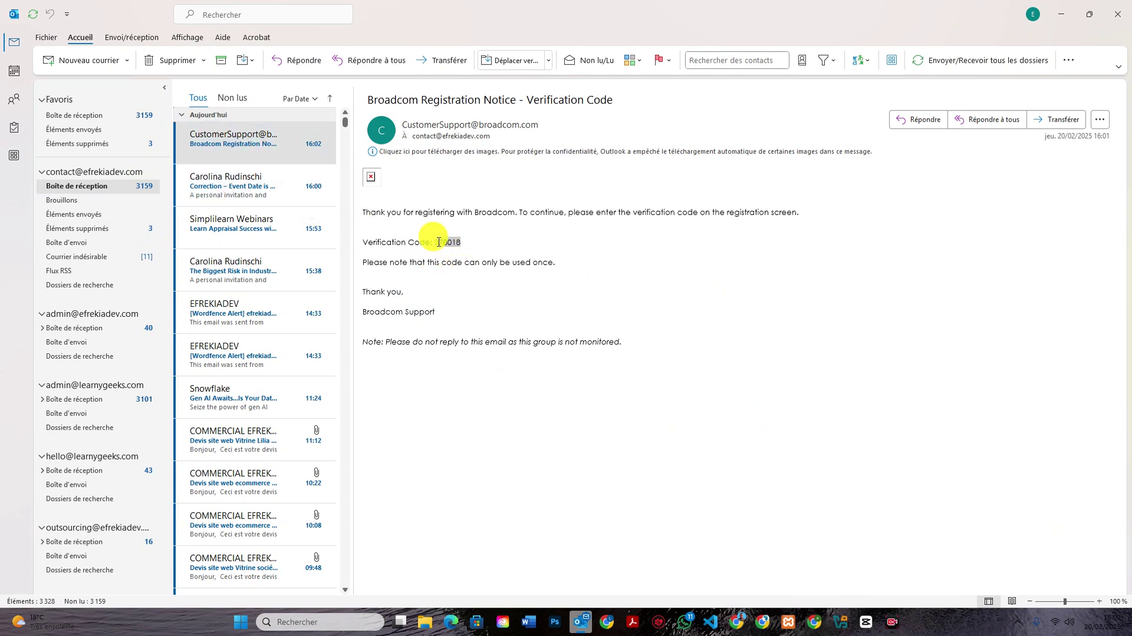
{"action": "right_click", "coordinate": [437, 241]}
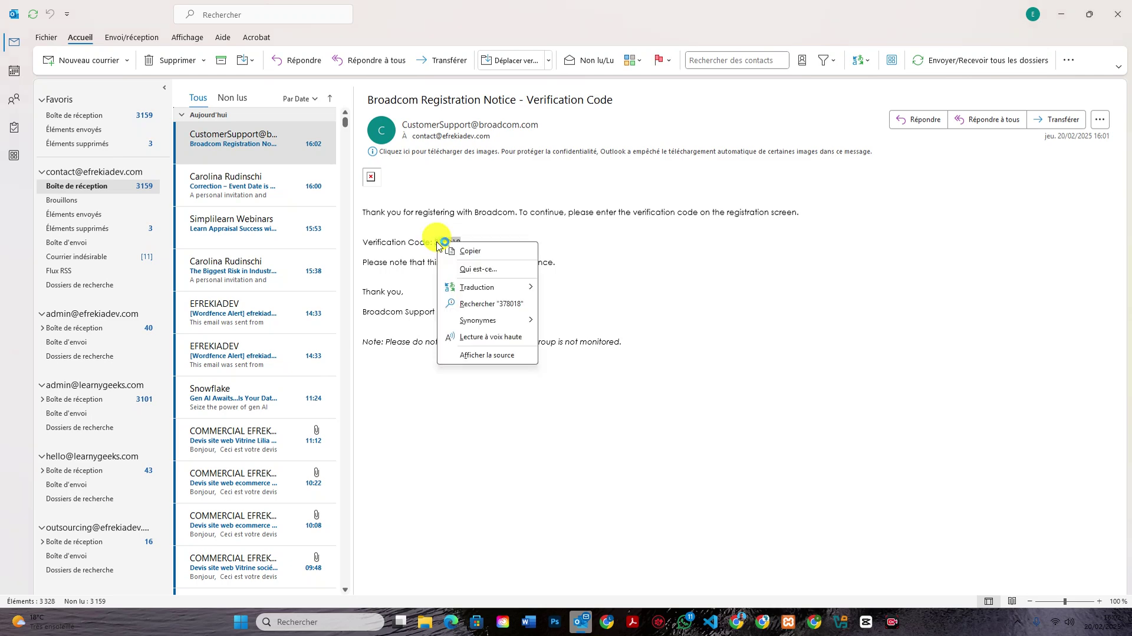
{"action": "left_click", "coordinate": [450, 250]}
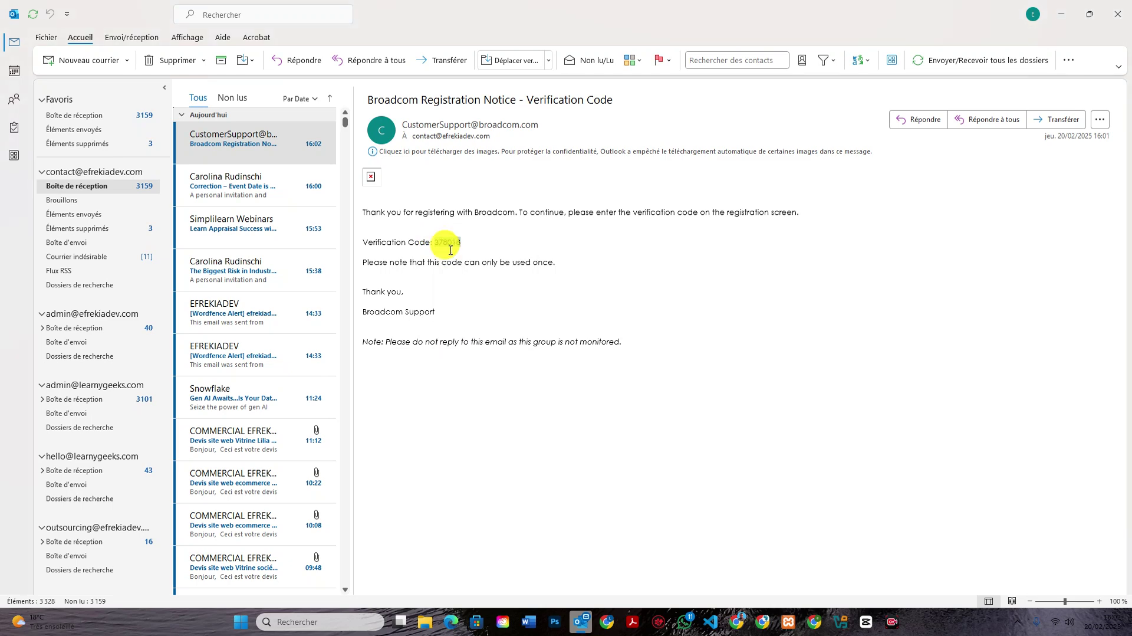
{"action": "left_click", "coordinate": [737, 621]}
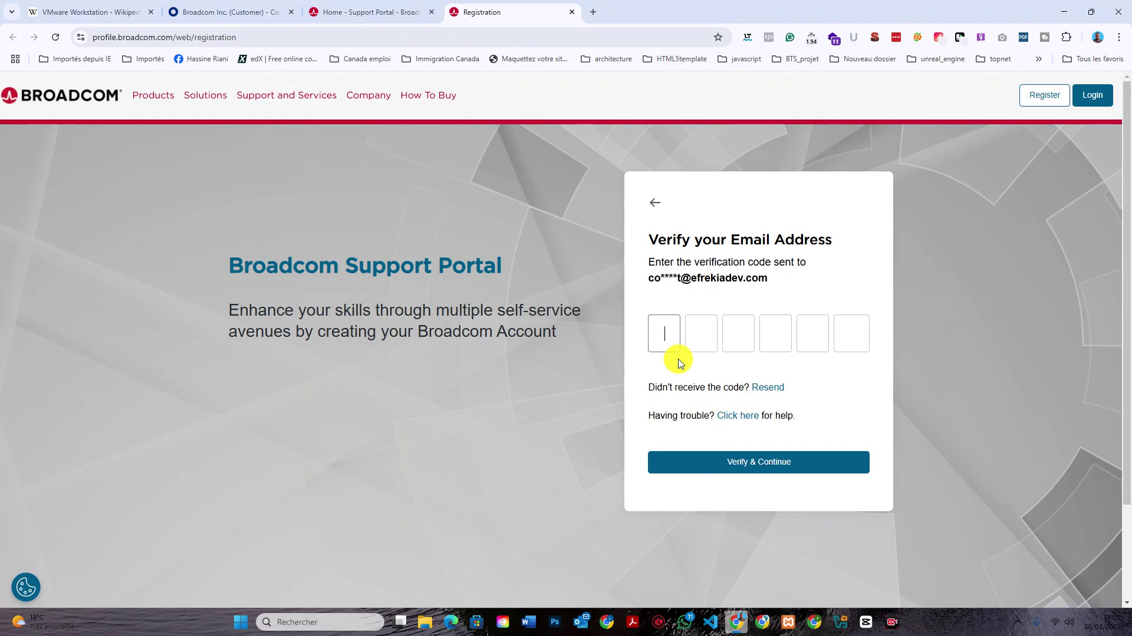
Paste the e-mail verification code and submit it with Verify & Continue.
{"action": "key", "text": "ctrl+v"}
{"action": "left_click", "coordinate": [778, 463]}
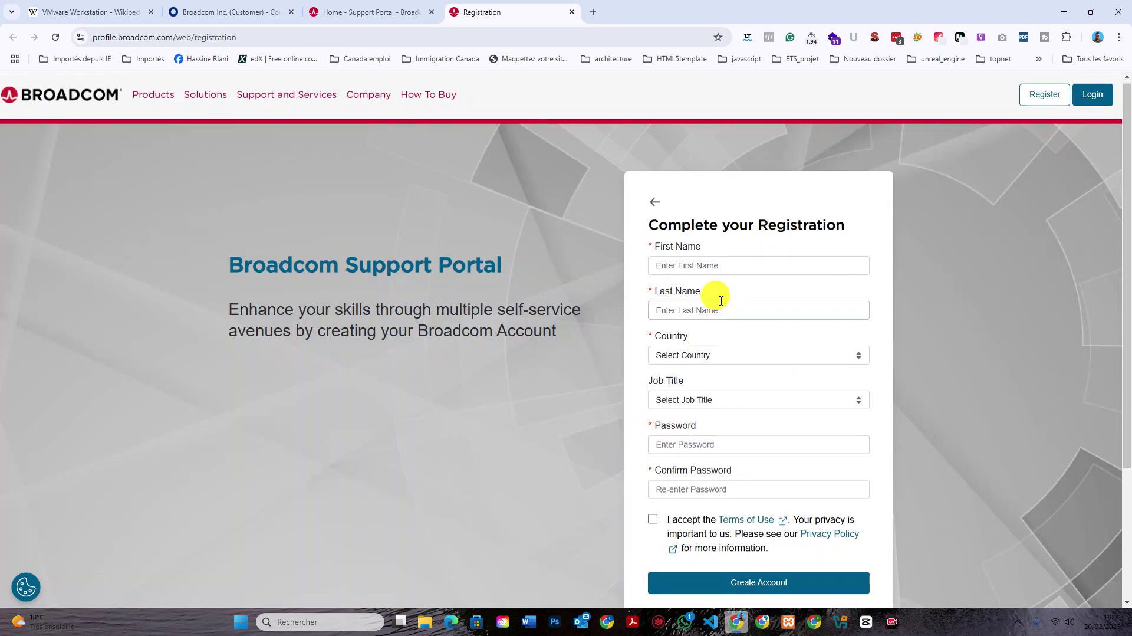
{"action": "scroll", "coordinate": [719, 298], "scroll_direction": "down", "scroll_amount": 1}
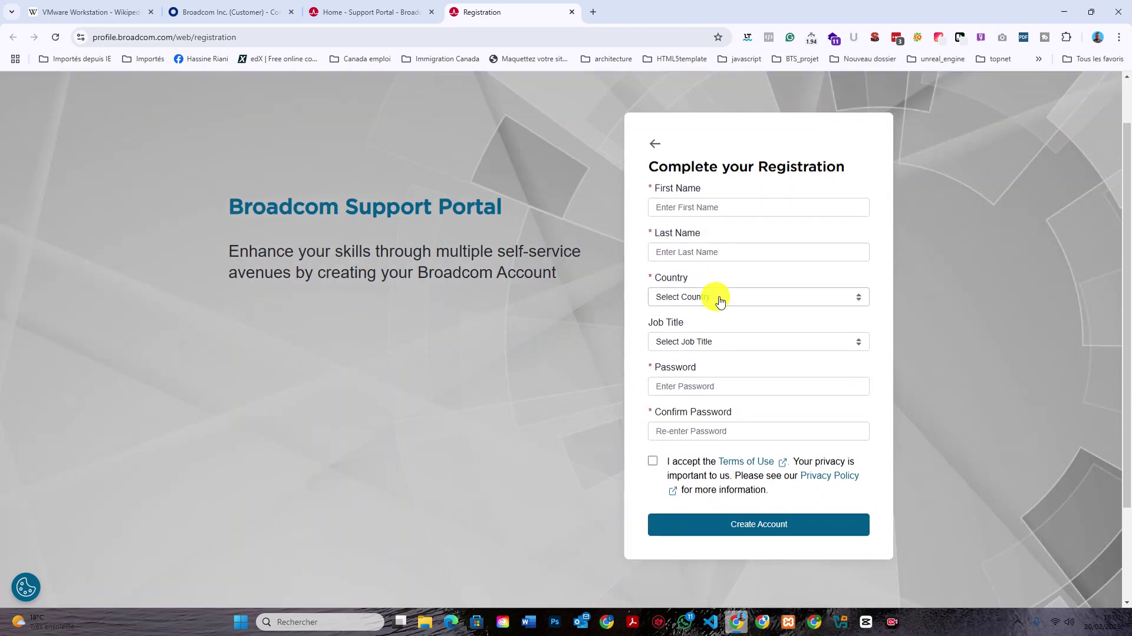
Enter the first and last name, choose Tunisia as country and Engineer as job title.
{"action": "left_click", "coordinate": [720, 206]}
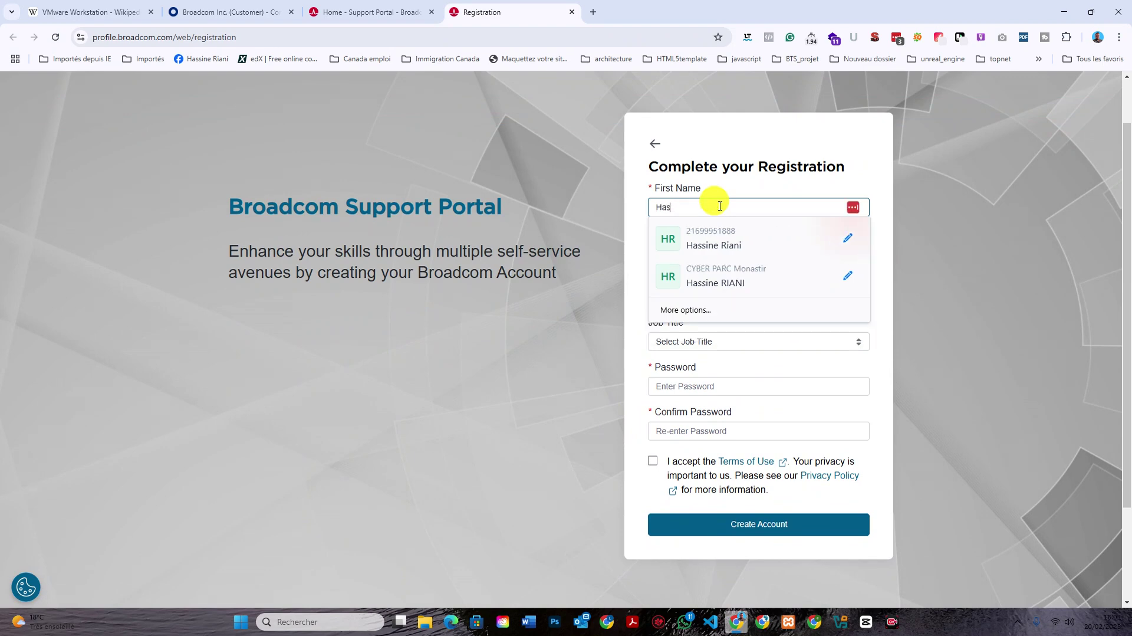
{"action": "key", "text": "Tab"}
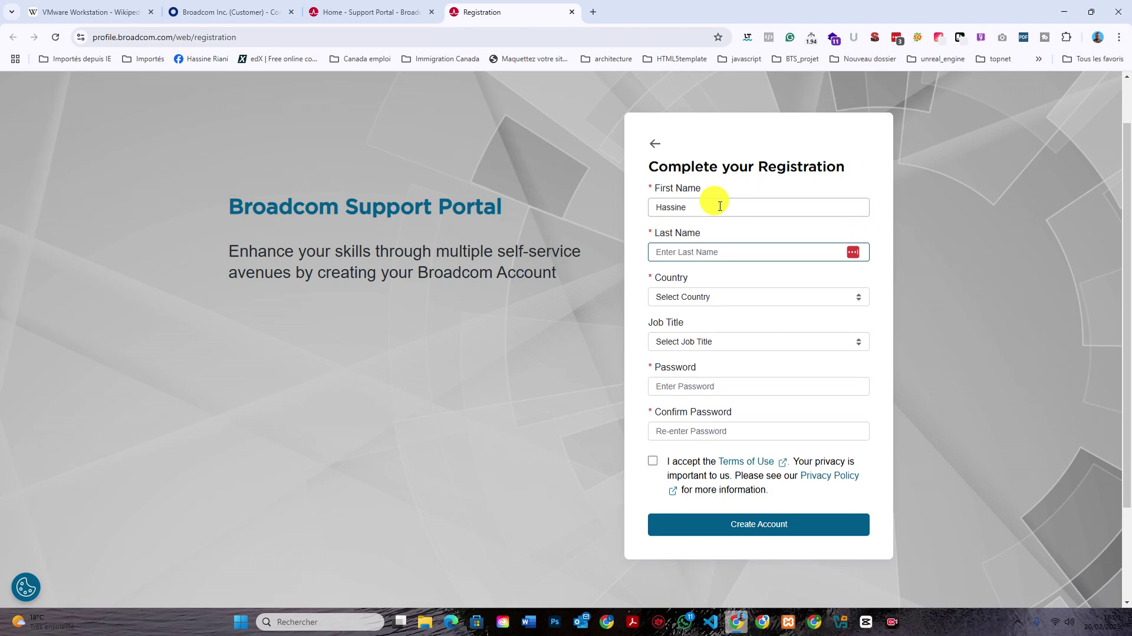
{"action": "key", "text": "Escape"}
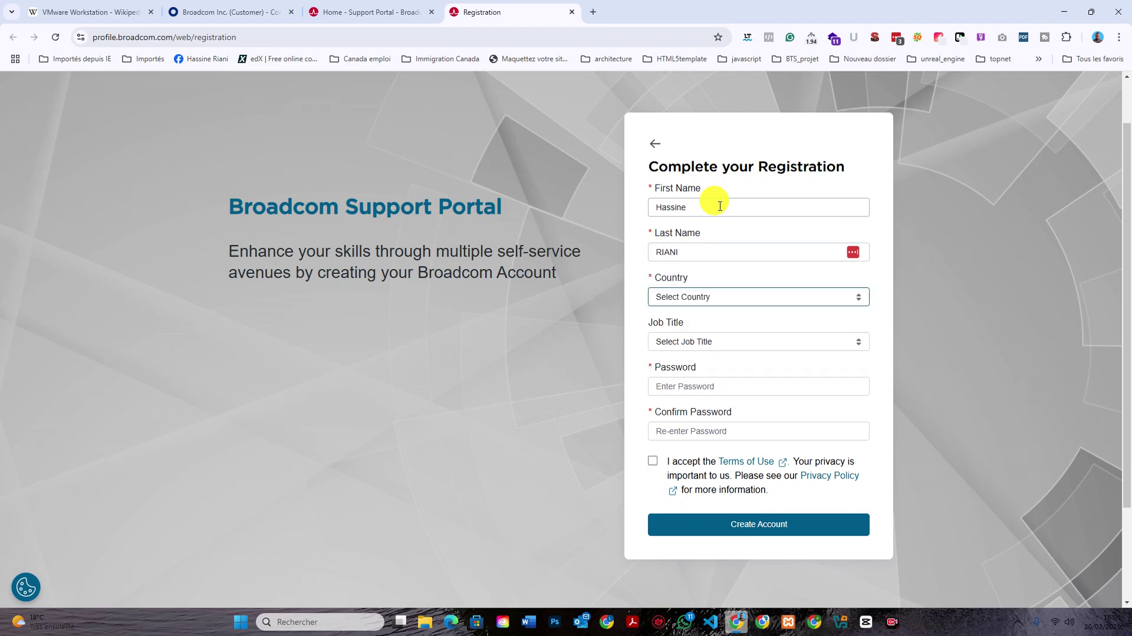
{"action": "left_click", "coordinate": [752, 297]}
{"action": "type", "text": "tu"}
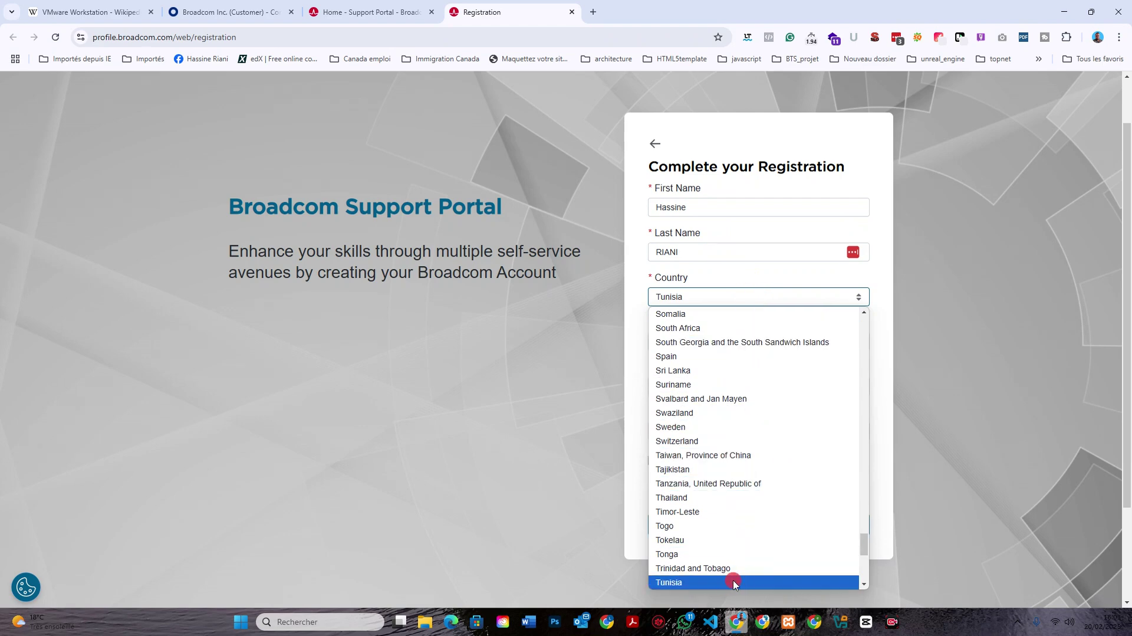
{"action": "left_click", "coordinate": [731, 582]}
{"action": "left_click", "coordinate": [740, 341]}
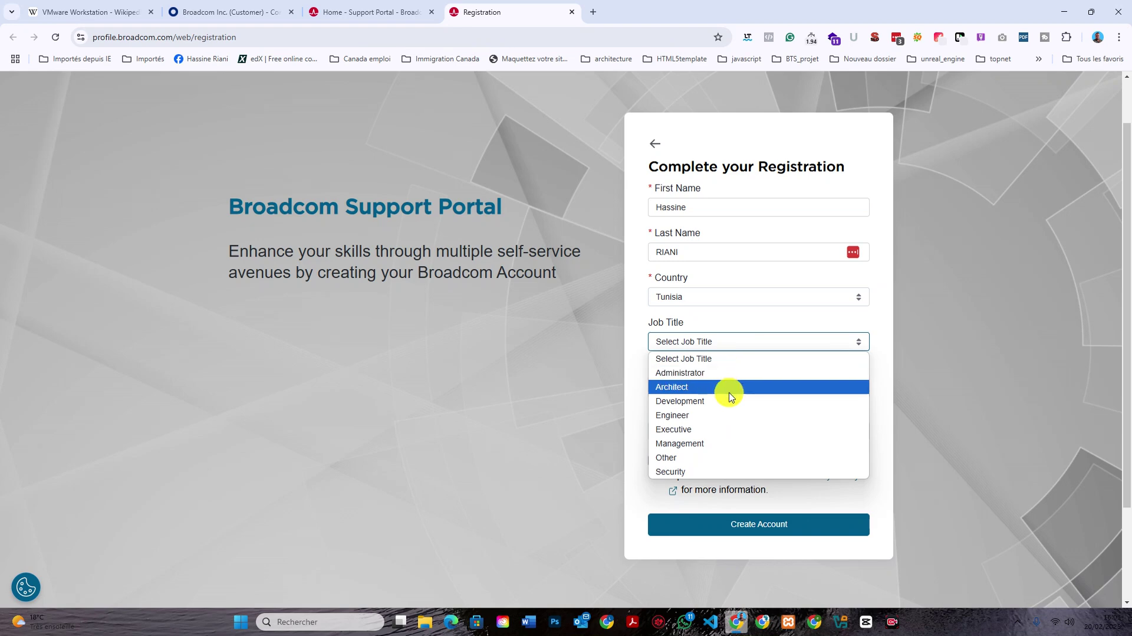
{"action": "left_click", "coordinate": [716, 416]}
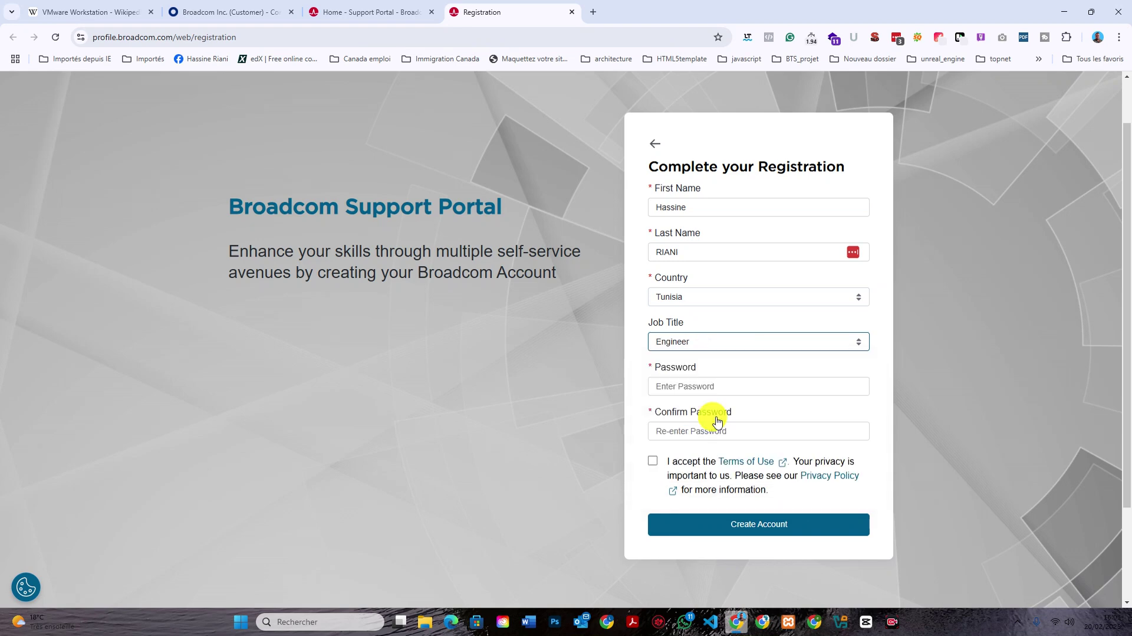
Fill both password fields with Chrome's suggested strong password, copying it, then minimize Chrome.
{"action": "left_click", "coordinate": [720, 384]}
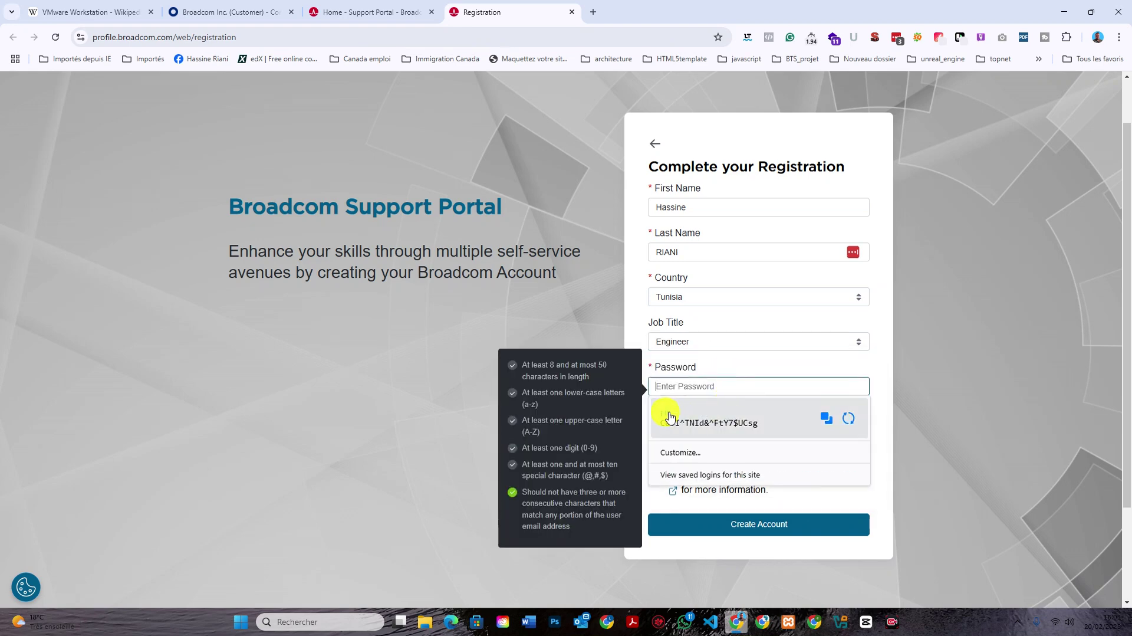
{"action": "left_click", "coordinate": [825, 419]}
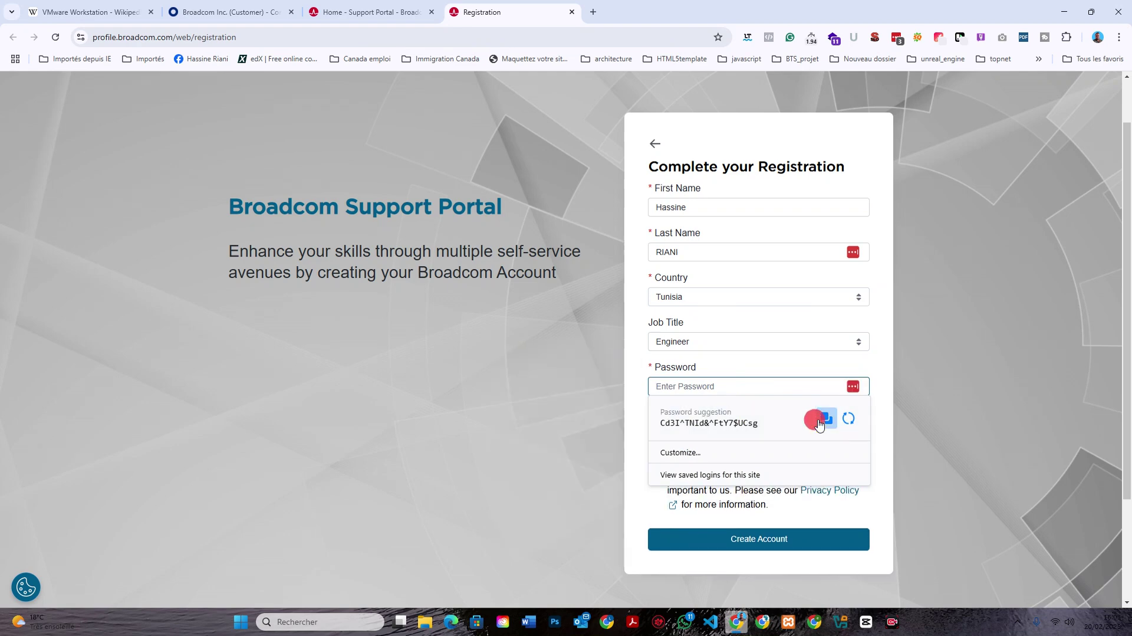
{"action": "left_click", "coordinate": [659, 421]}
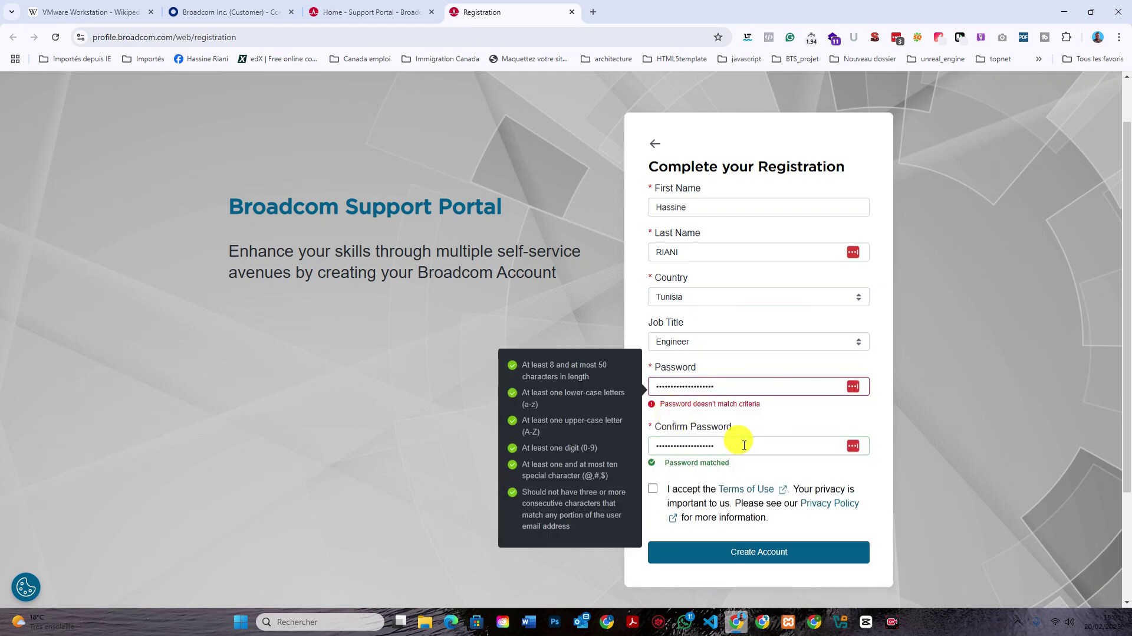
{"action": "left_click", "coordinate": [726, 389]}
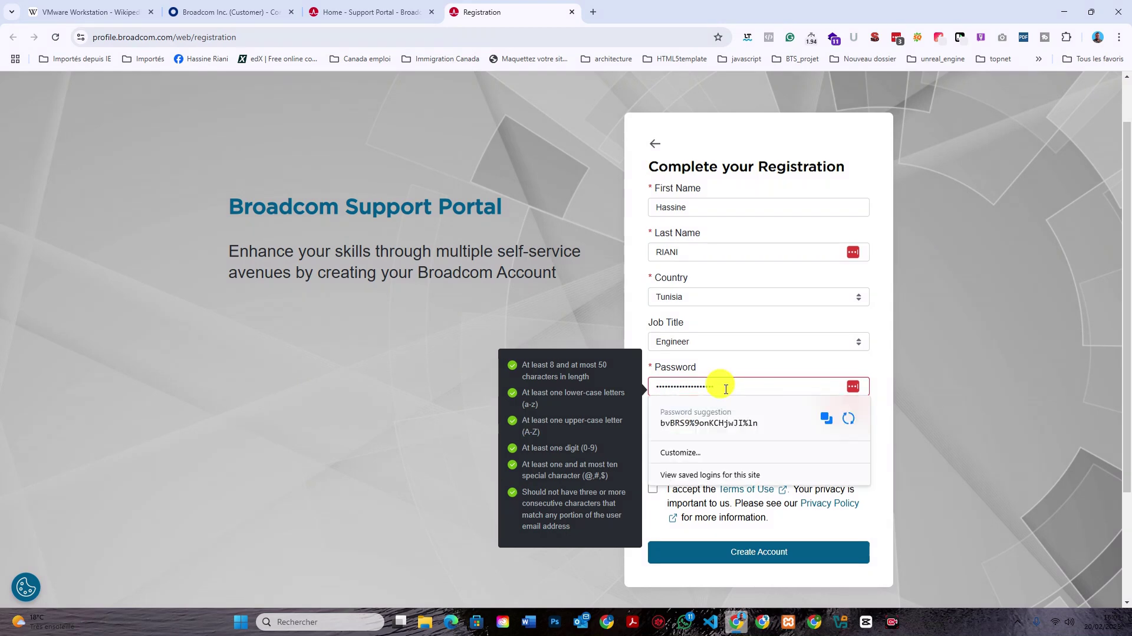
{"action": "double_click", "coordinate": [725, 389]}
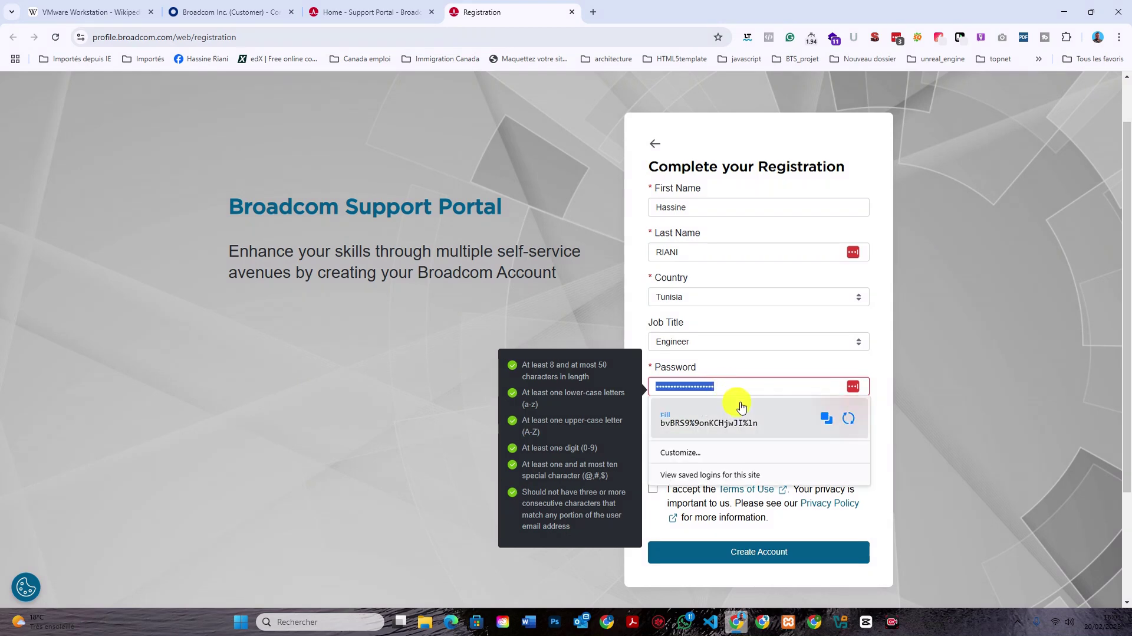
{"action": "left_click", "coordinate": [752, 385]}
{"action": "double_click", "coordinate": [753, 384]}
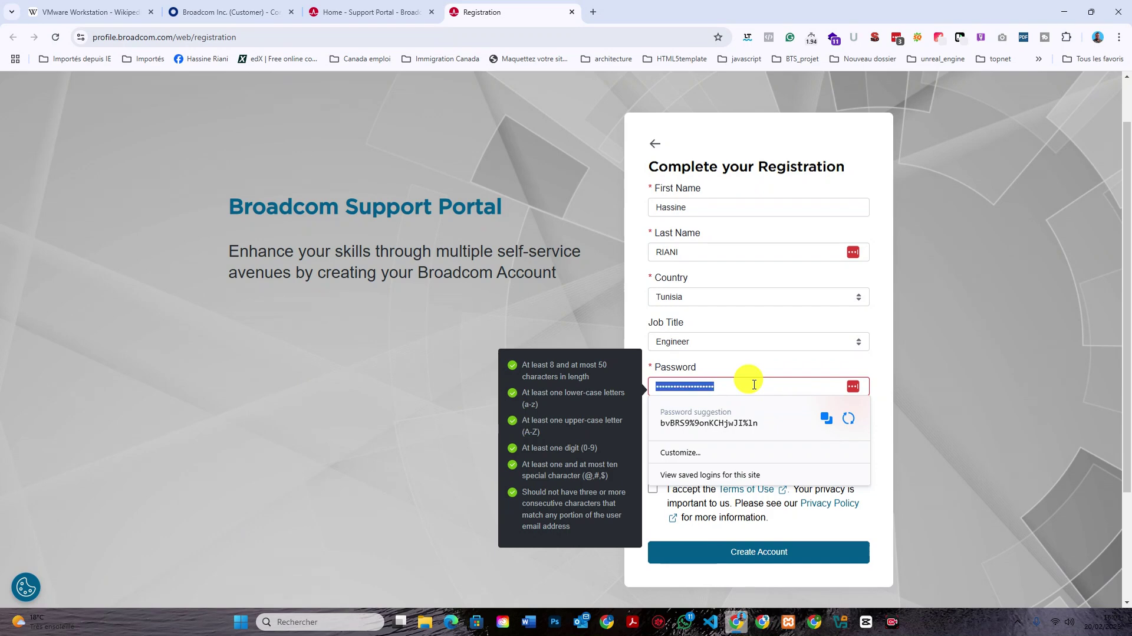
{"action": "left_click", "coordinate": [829, 424]}
{"action": "left_click", "coordinate": [803, 428]}
{"action": "double_click", "coordinate": [803, 428]}
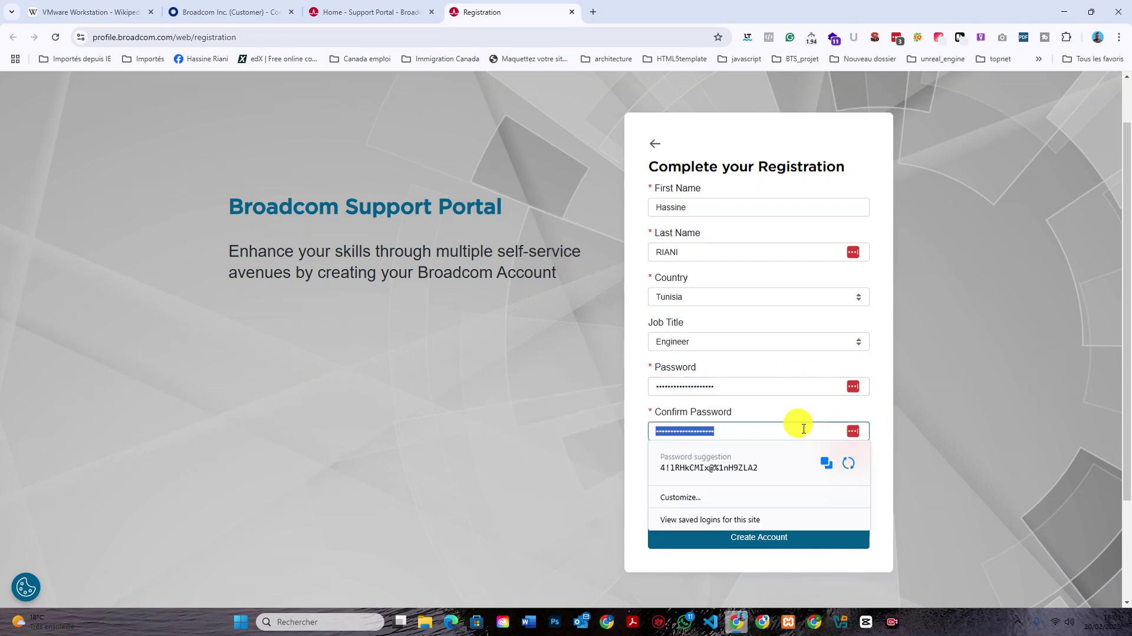
{"action": "left_click", "coordinate": [877, 421]}
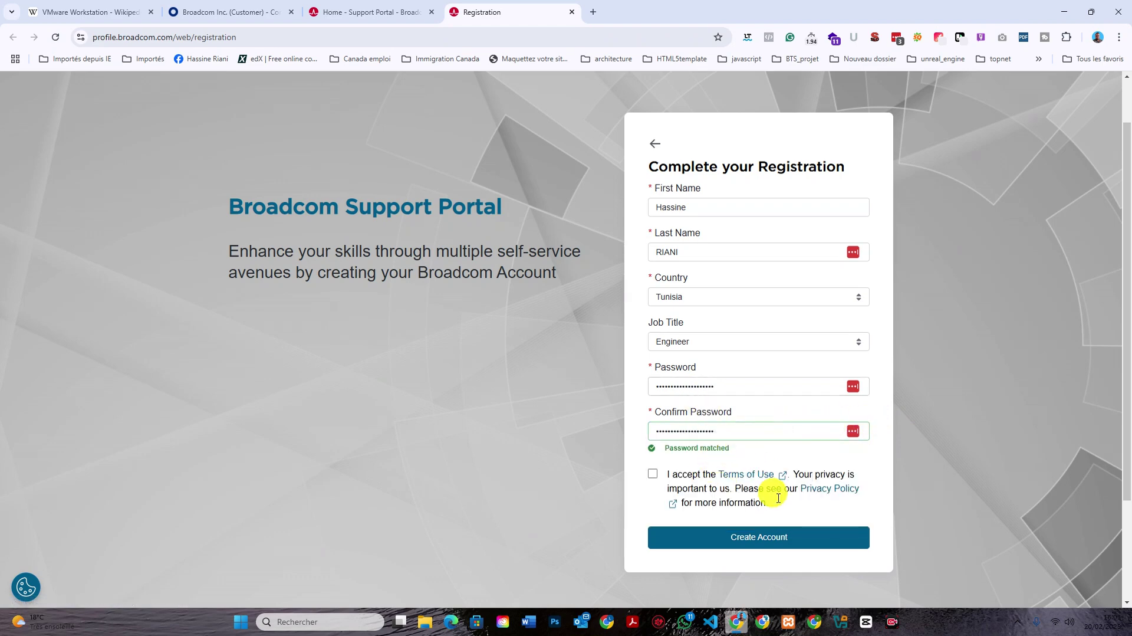
{"action": "left_click", "coordinate": [1064, 12]}
{"action": "left_click_drag", "start_coordinate": [1062, 9], "coordinate": [1065, 8]}
Create a new text document on the desktop named pwd.
{"action": "key", "text": "super+d"}
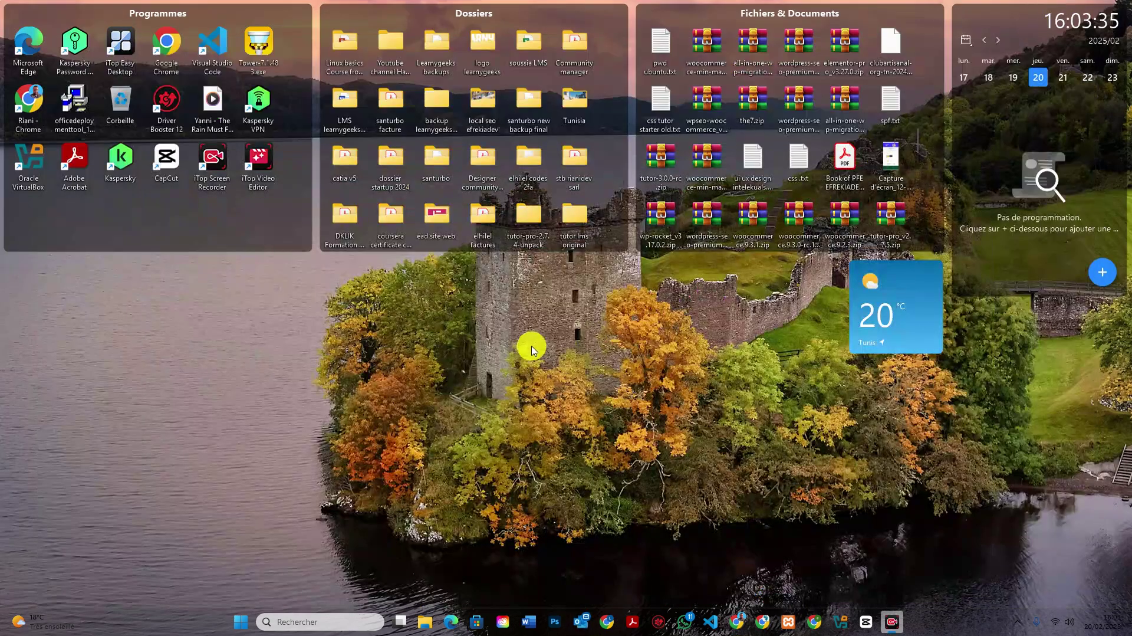
{"action": "right_click", "coordinate": [517, 363]}
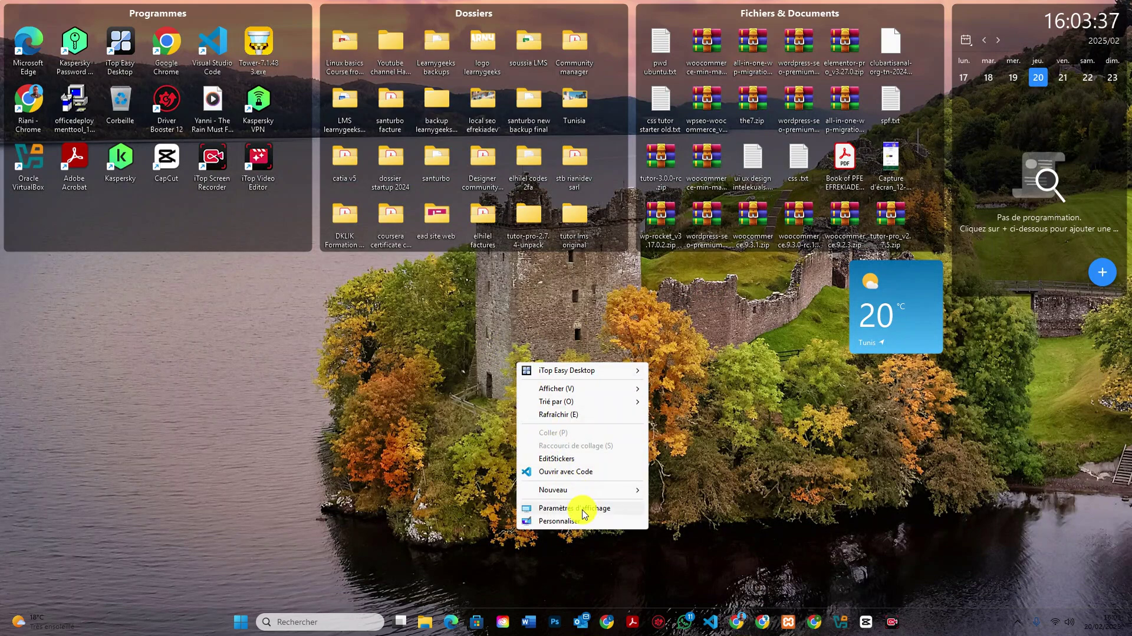
{"action": "mouse_move", "coordinate": [586, 496]}
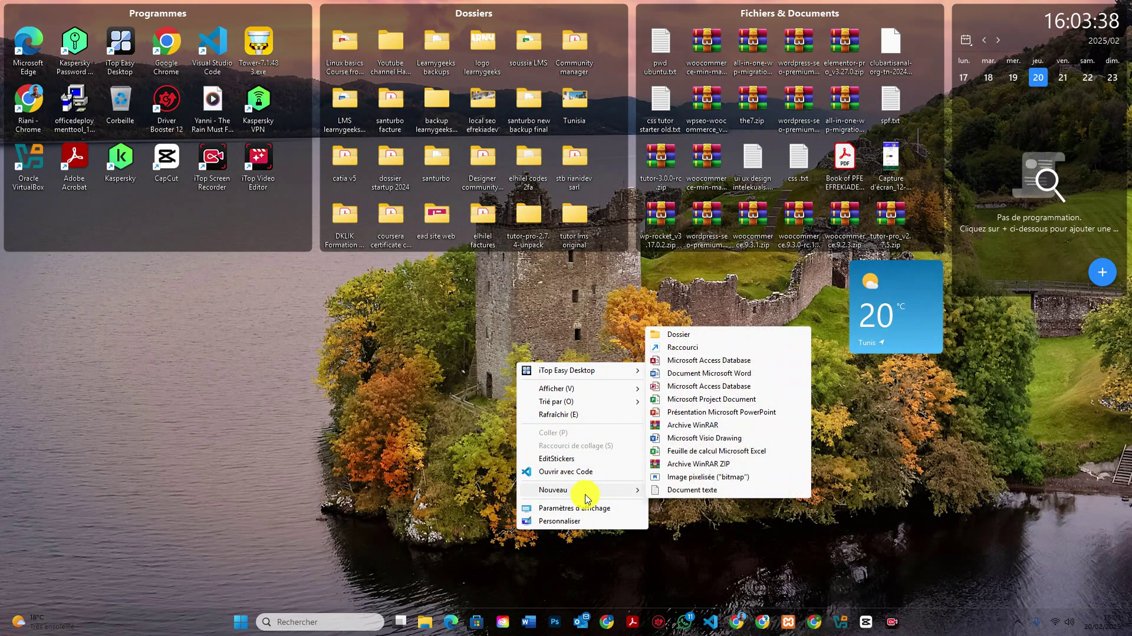
{"action": "left_click", "coordinate": [678, 490]}
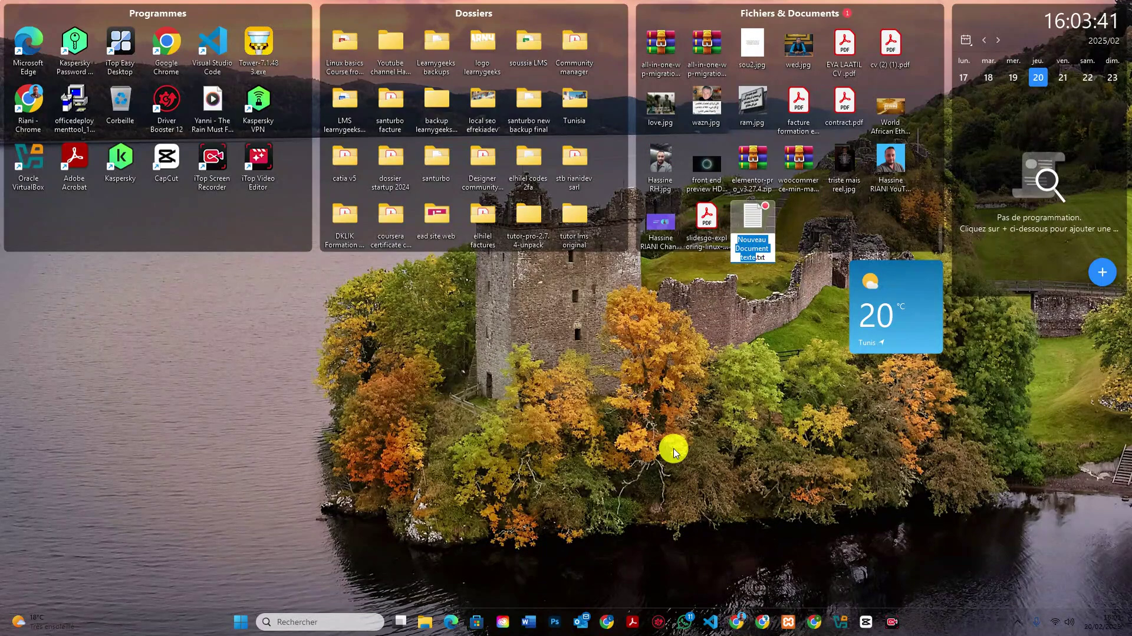
{"action": "type", "text": "pw"}
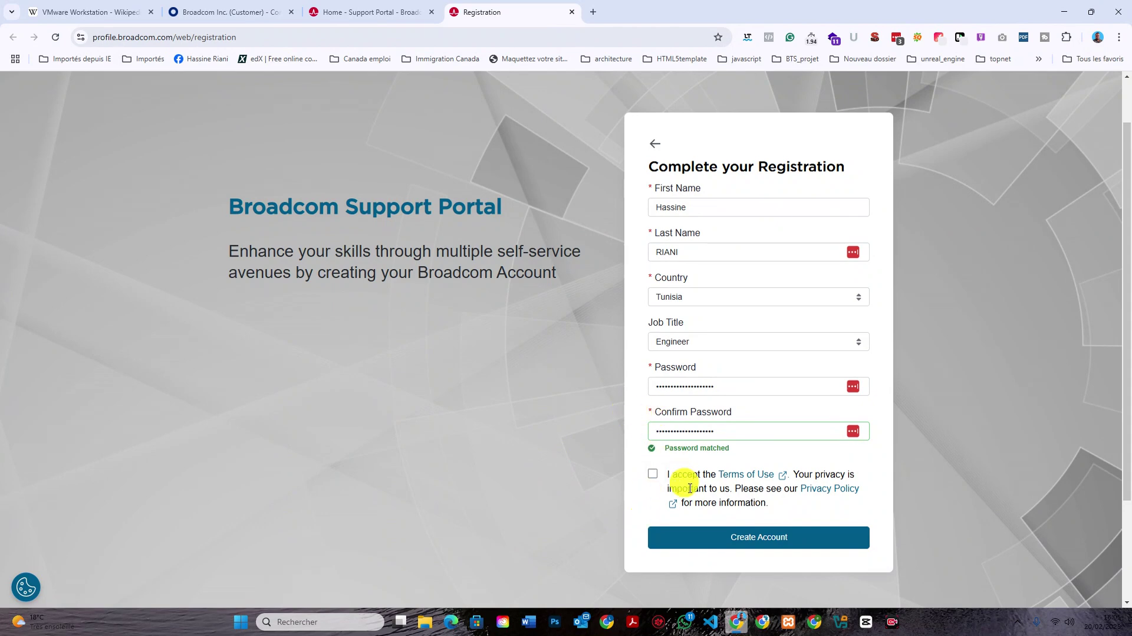
Tick the Terms of Use checkbox on the registration form and return to pwd.txt on the desktop.
{"action": "left_click", "coordinate": [654, 477]}
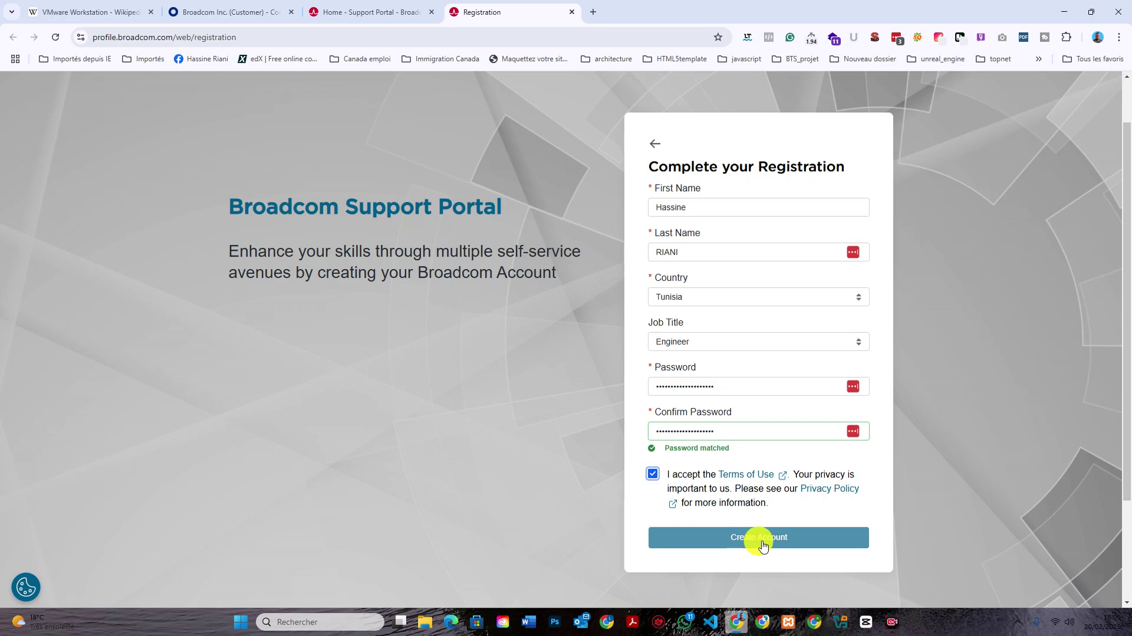
{"action": "left_click", "coordinate": [1059, 6]}
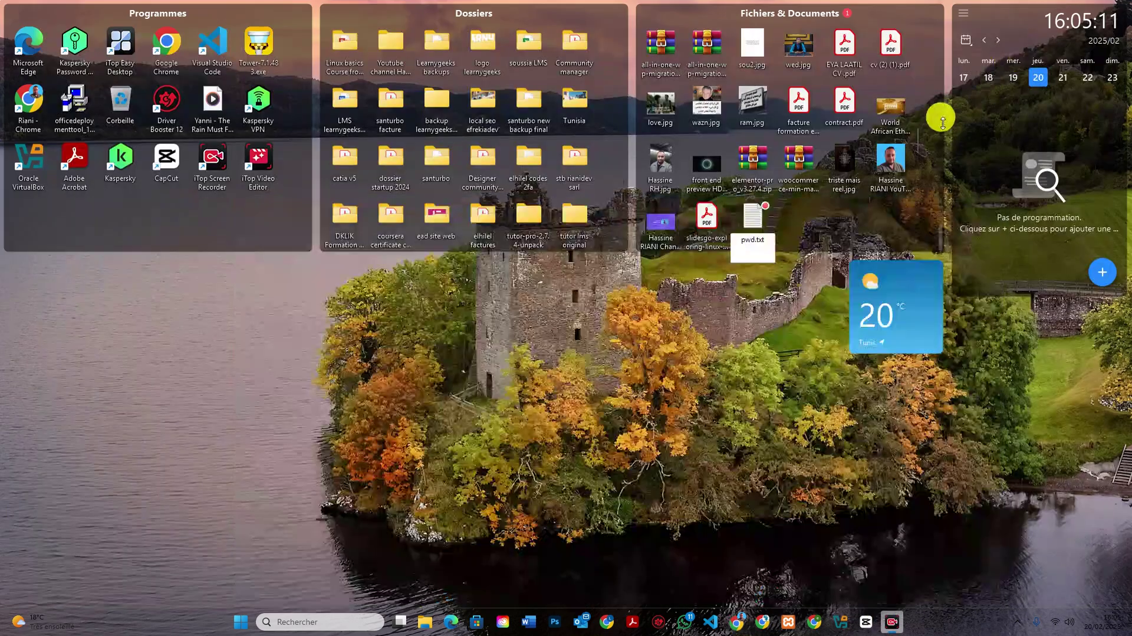
{"action": "left_click", "coordinate": [750, 227]}
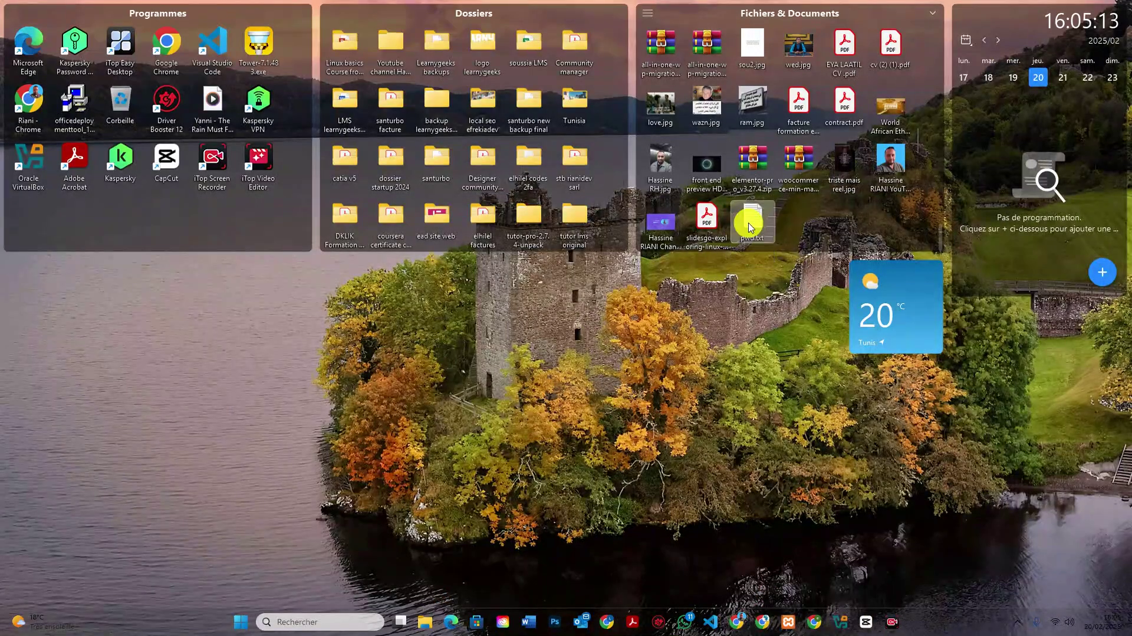
Paste the copied password into pwd.txt and close Notepad.
{"action": "double_click", "coordinate": [750, 227]}
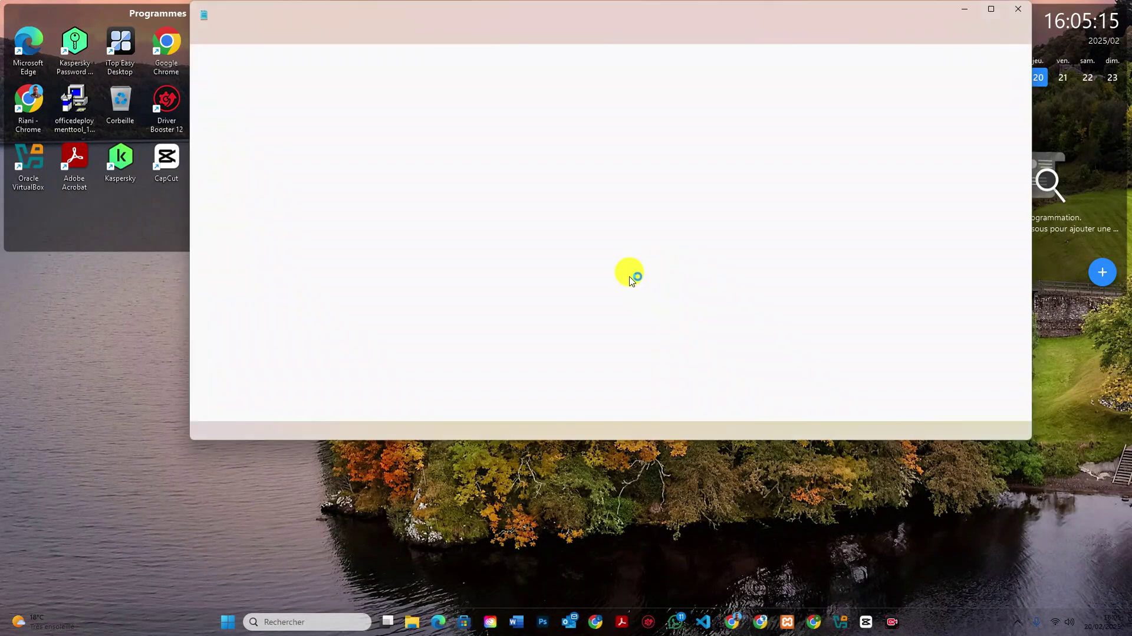
{"action": "key", "text": "ctrl+v"}
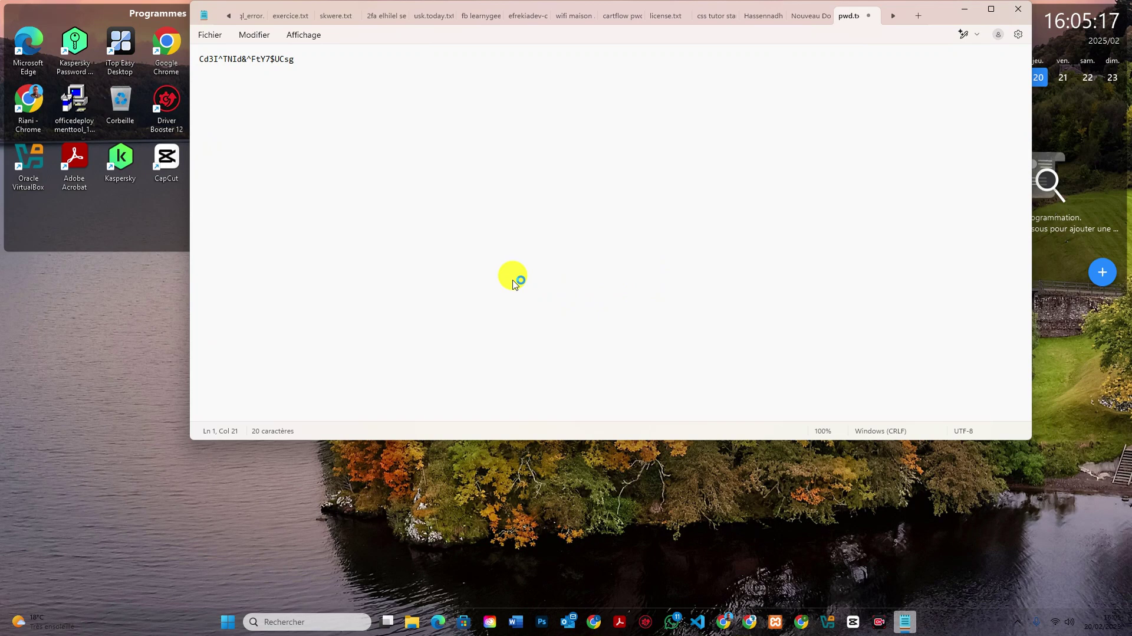
{"action": "left_click", "coordinate": [1015, 10]}
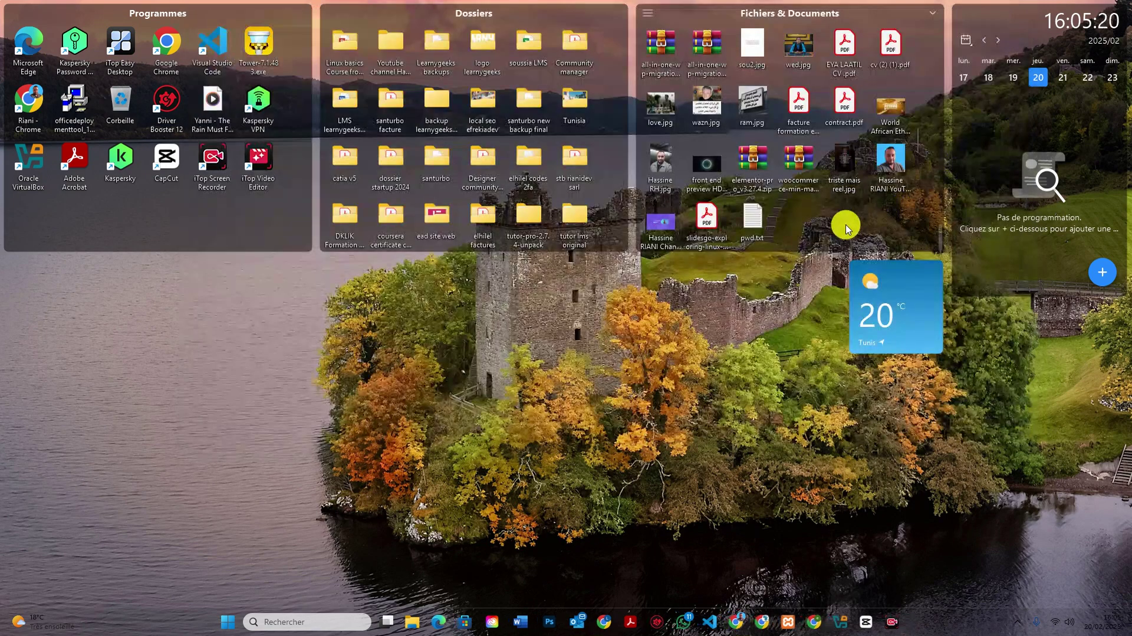
Rename the file to 'pwd broadcom.txt' and bring Chrome back up.
{"action": "right_click", "coordinate": [751, 214]}
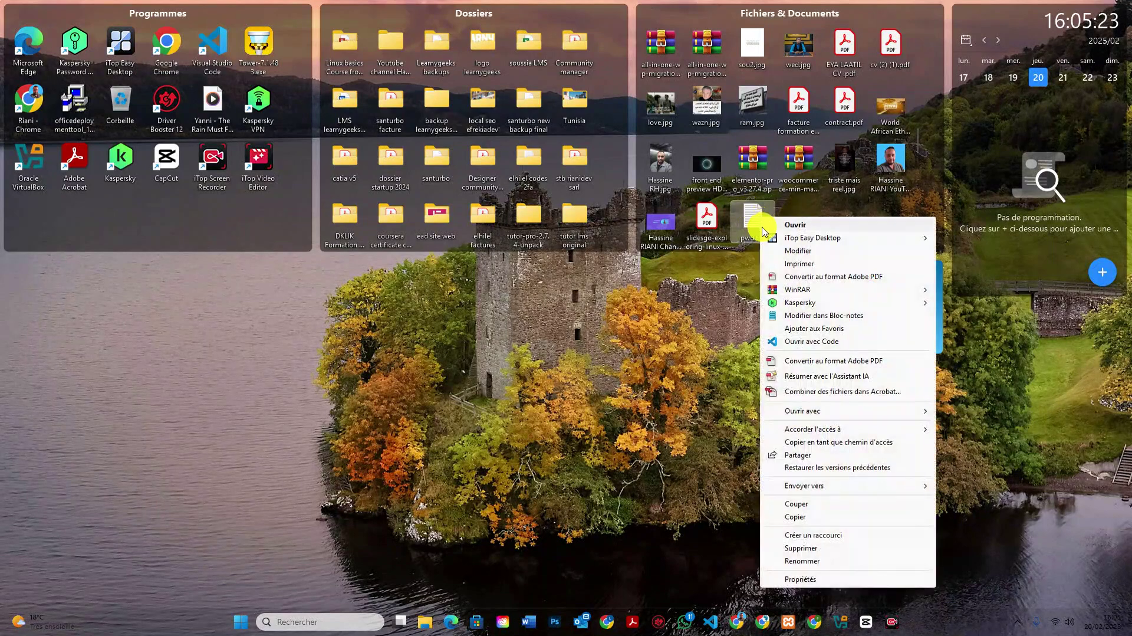
{"action": "left_click", "coordinate": [832, 561]}
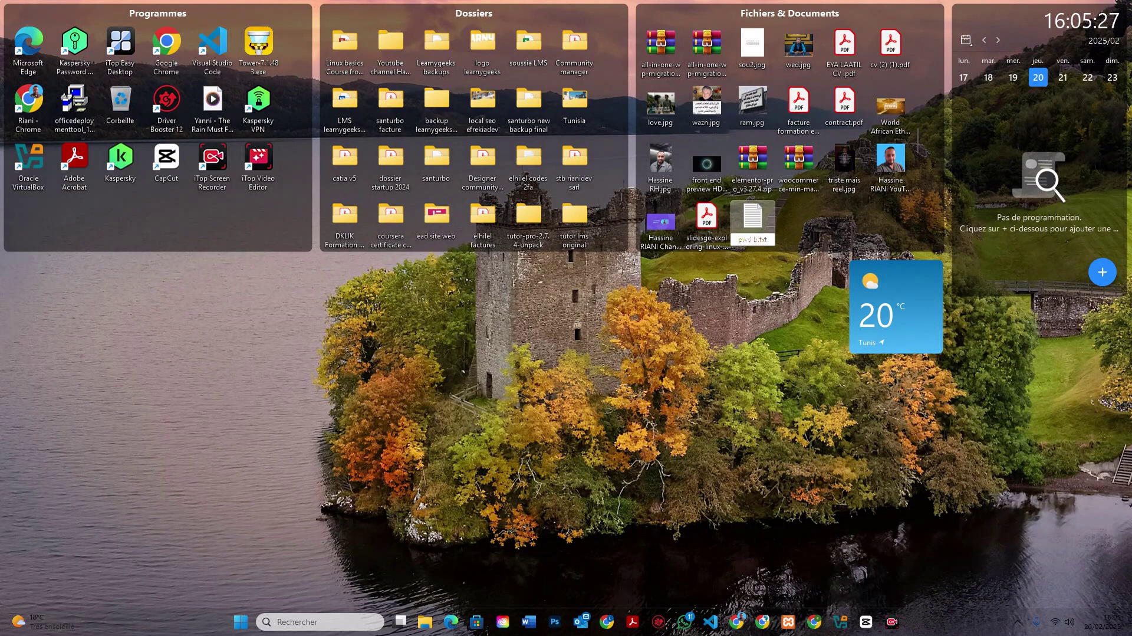
{"action": "type", "text": "broad"}
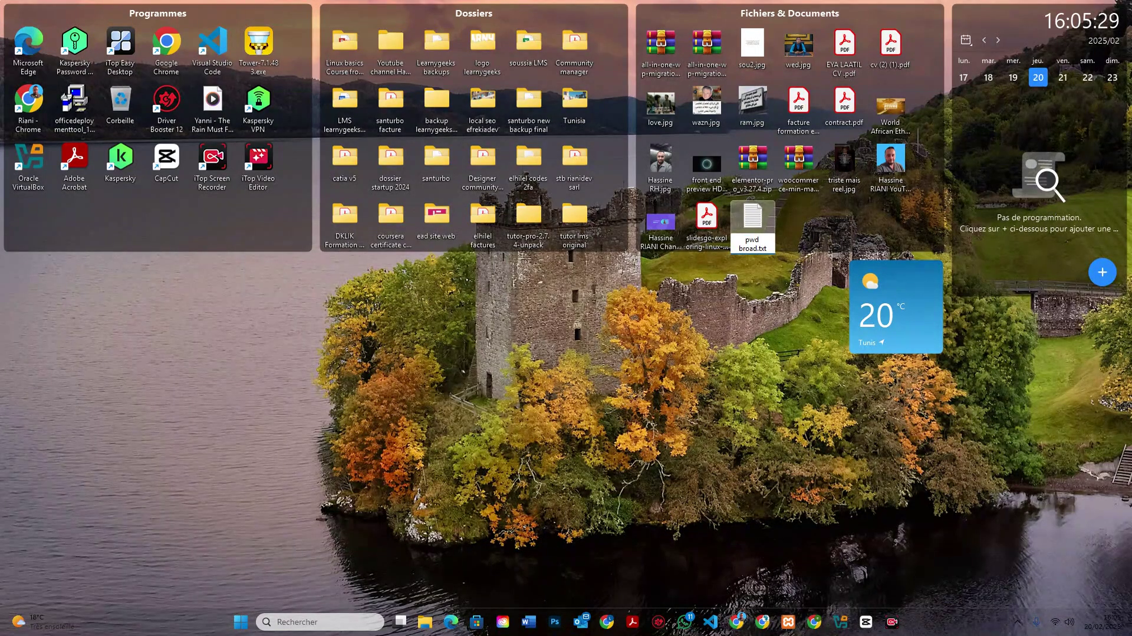
{"action": "type", "text": "cam"}
{"action": "type", "text": "om"}
{"action": "key", "text": "Return"}
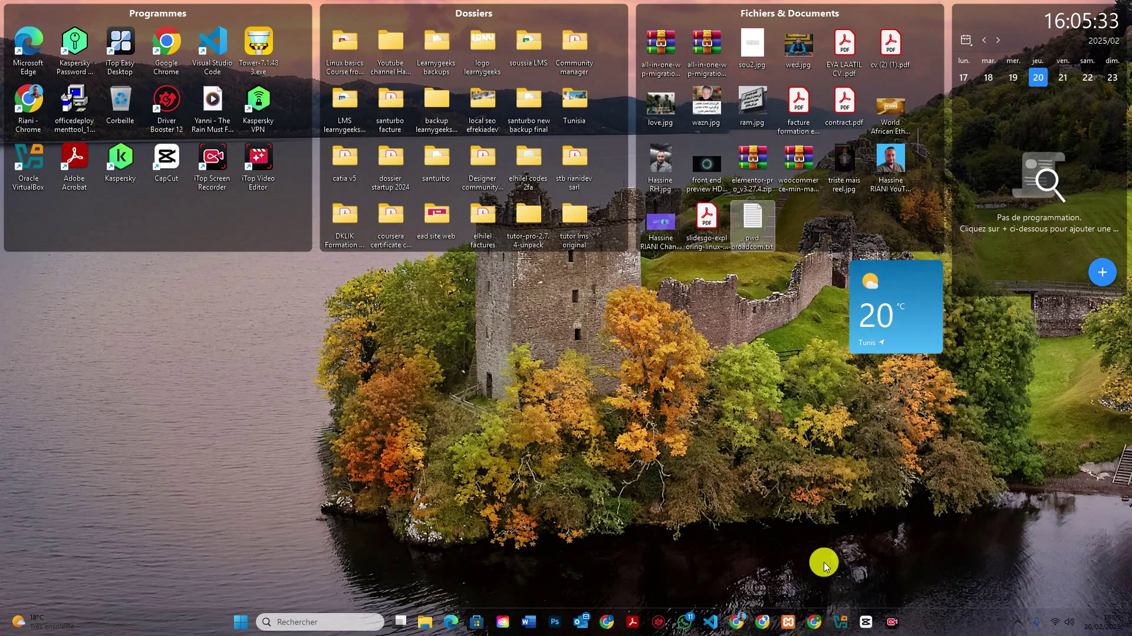
{"action": "left_click", "coordinate": [736, 621]}
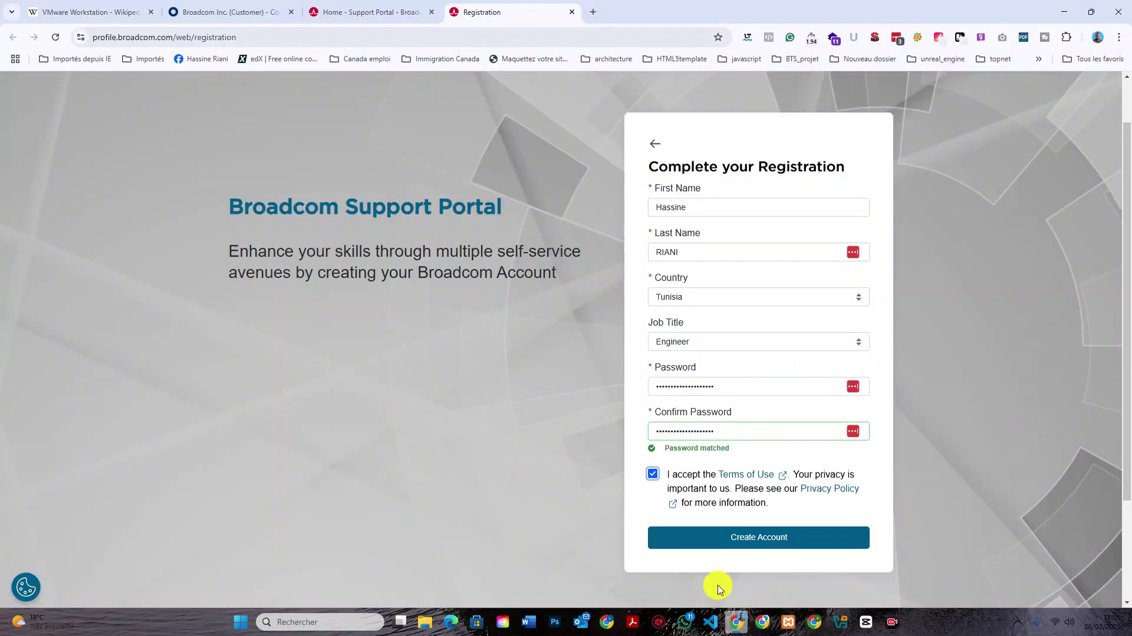
Submit Create Account, then choose 'Yes, I want to Build my Profile' on the success page.
{"action": "left_click", "coordinate": [740, 535]}
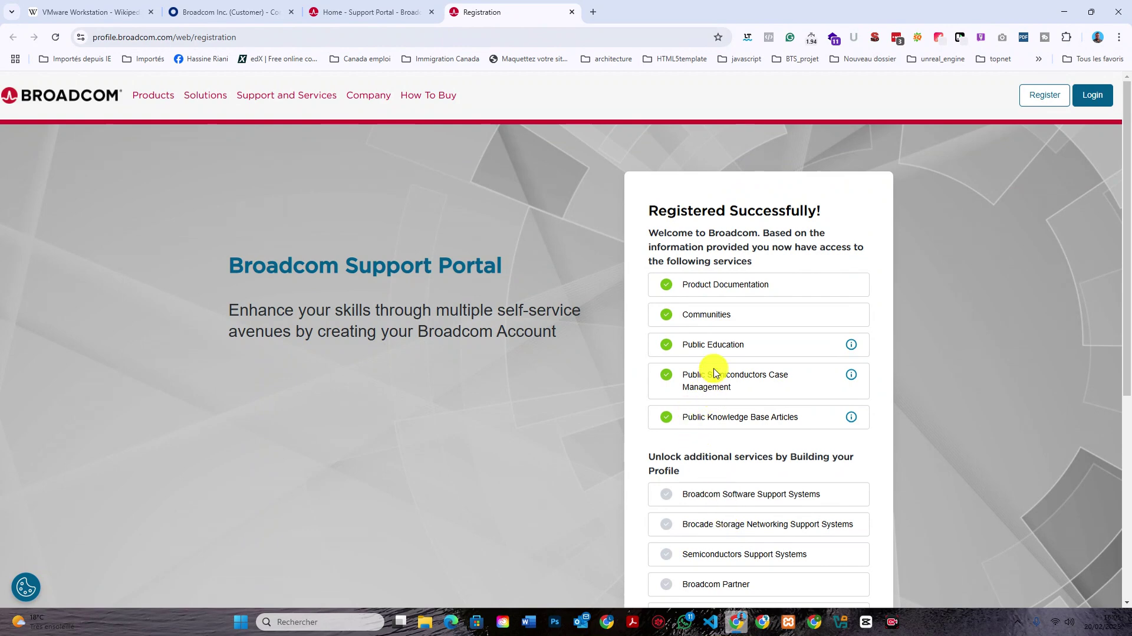
{"action": "scroll", "coordinate": [715, 370], "scroll_direction": "down", "scroll_amount": 6}
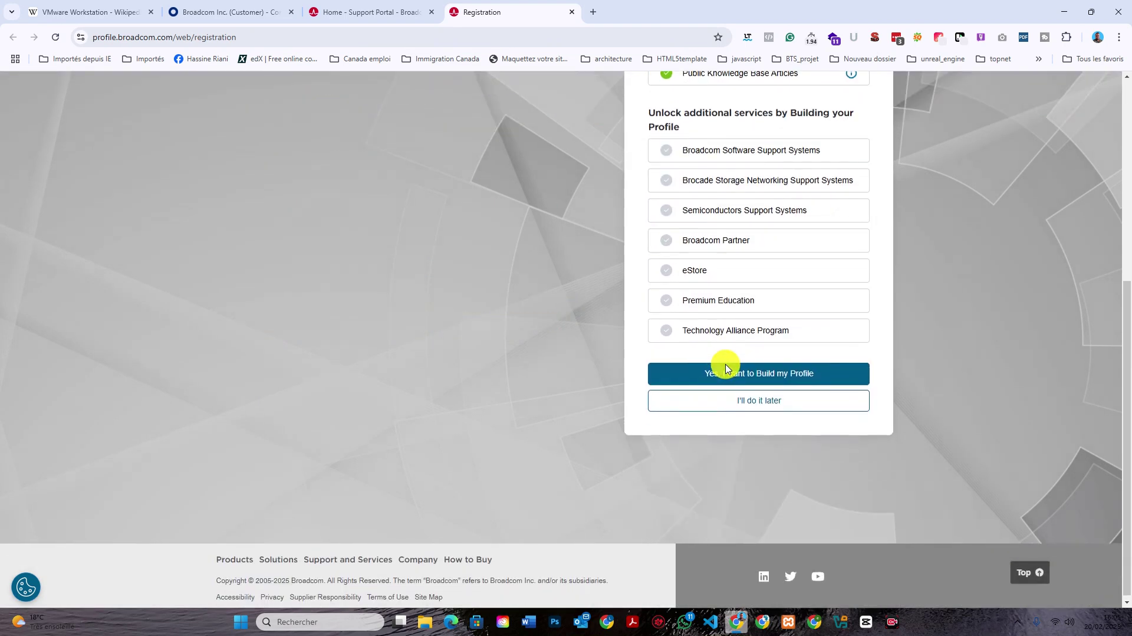
{"action": "scroll", "coordinate": [726, 366], "scroll_direction": "up", "scroll_amount": 6}
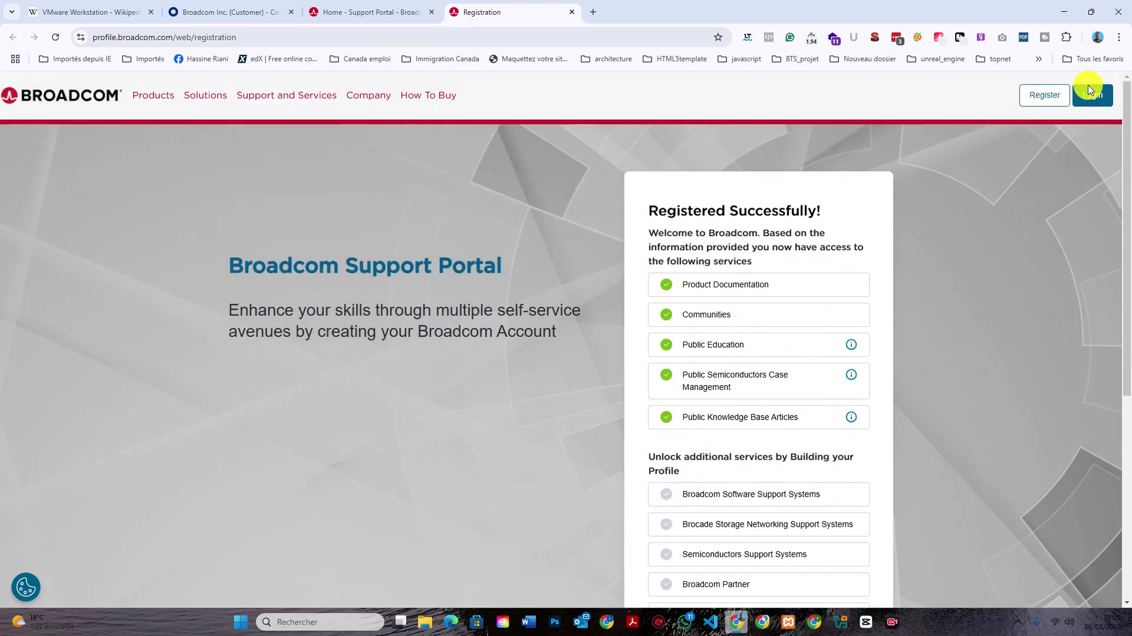
{"action": "scroll", "coordinate": [1008, 179], "scroll_direction": "down", "scroll_amount": 5}
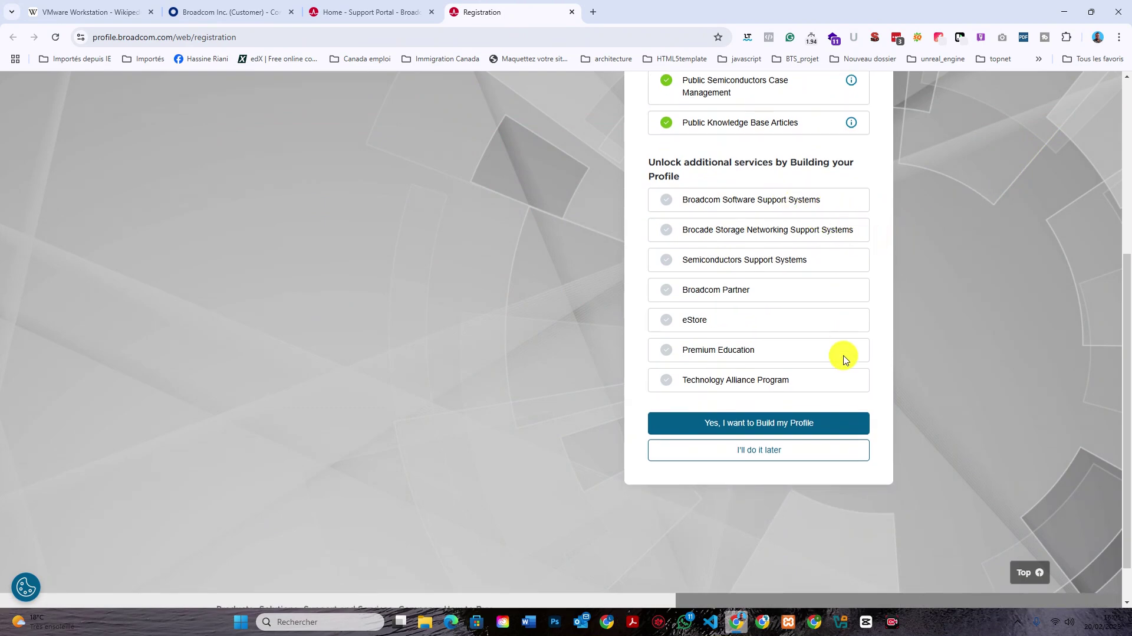
{"action": "left_click", "coordinate": [817, 454]}
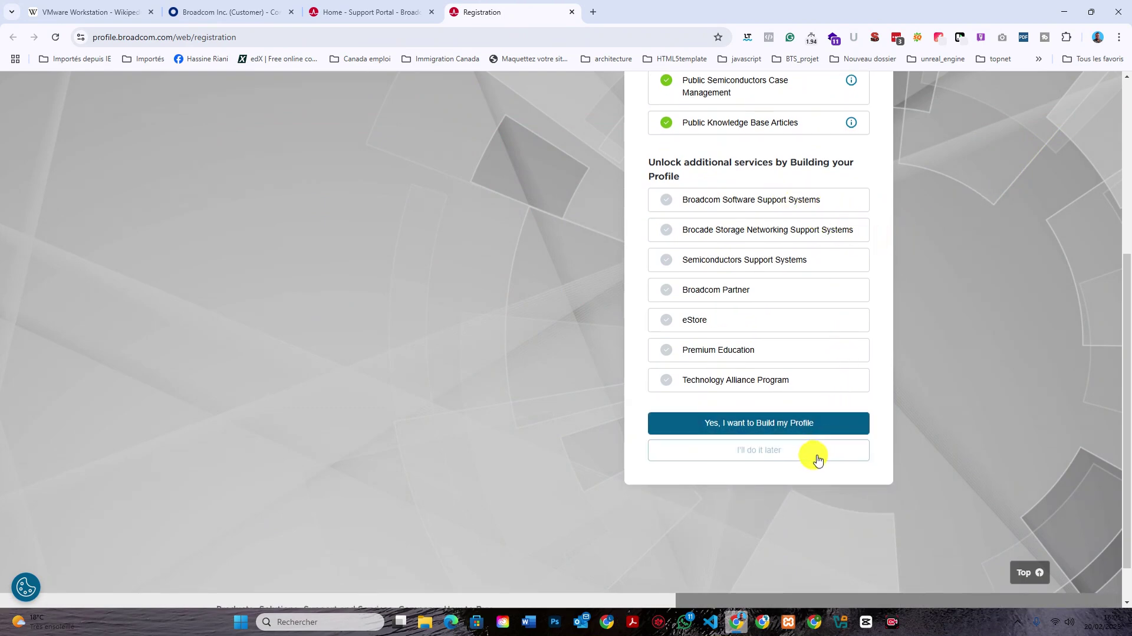
{"action": "left_click", "coordinate": [829, 423]}
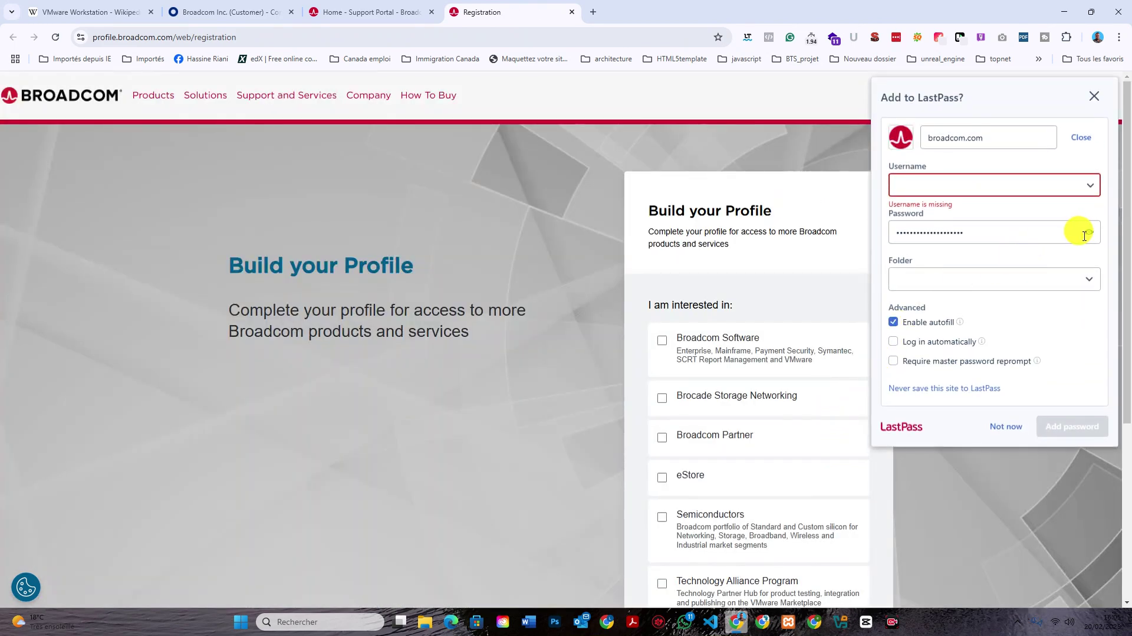
Save the Broadcom password to LastPass with the work e-mail as username, then go to Broadcom sign-in.
{"action": "left_click", "coordinate": [1090, 232]}
{"action": "left_click", "coordinate": [1051, 187]}
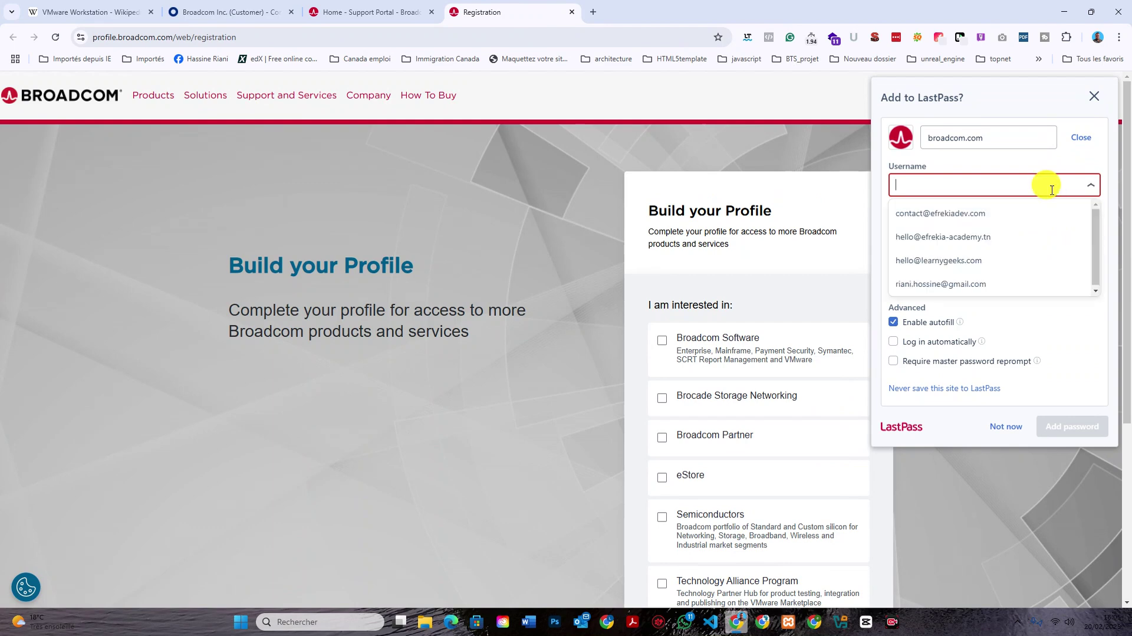
{"action": "left_click", "coordinate": [982, 284]}
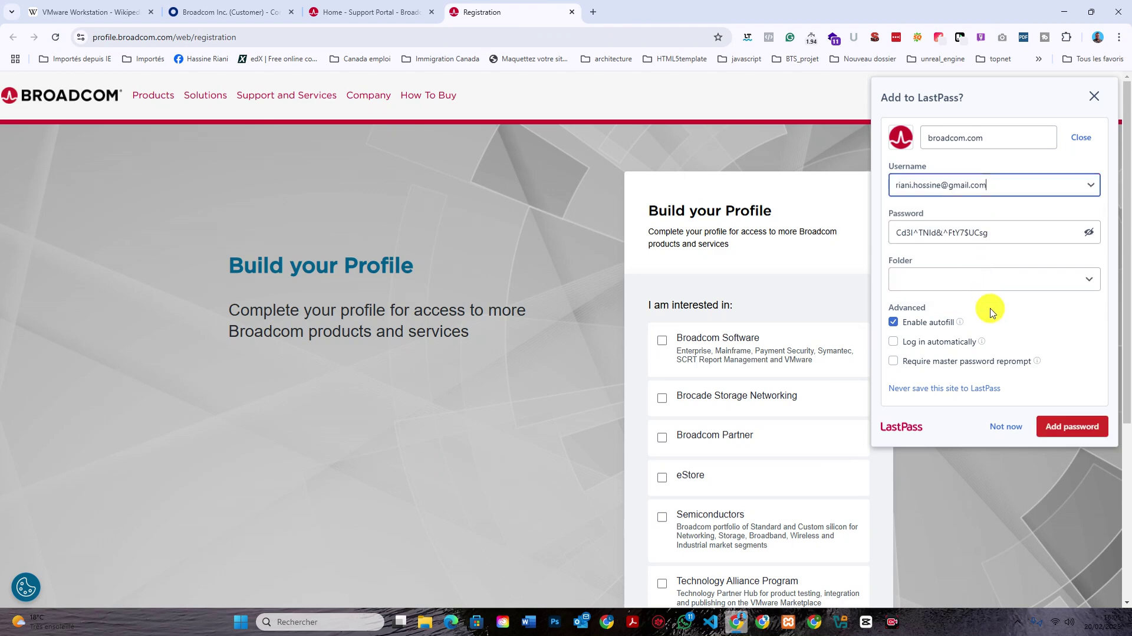
{"action": "left_click", "coordinate": [1033, 186]}
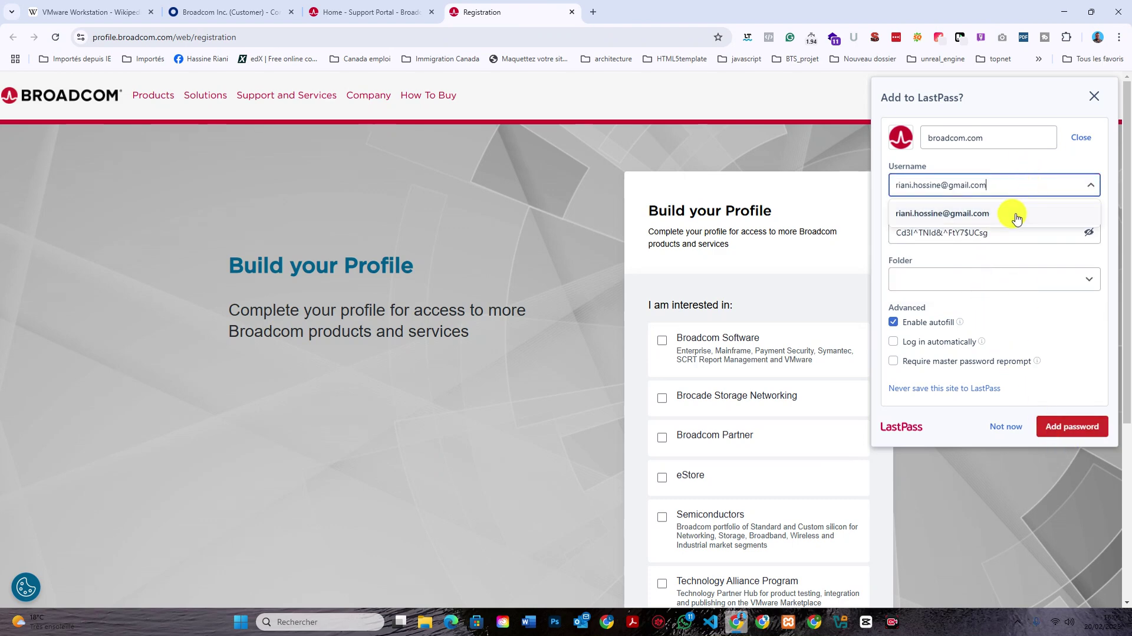
{"action": "key", "text": "BackSpace"}
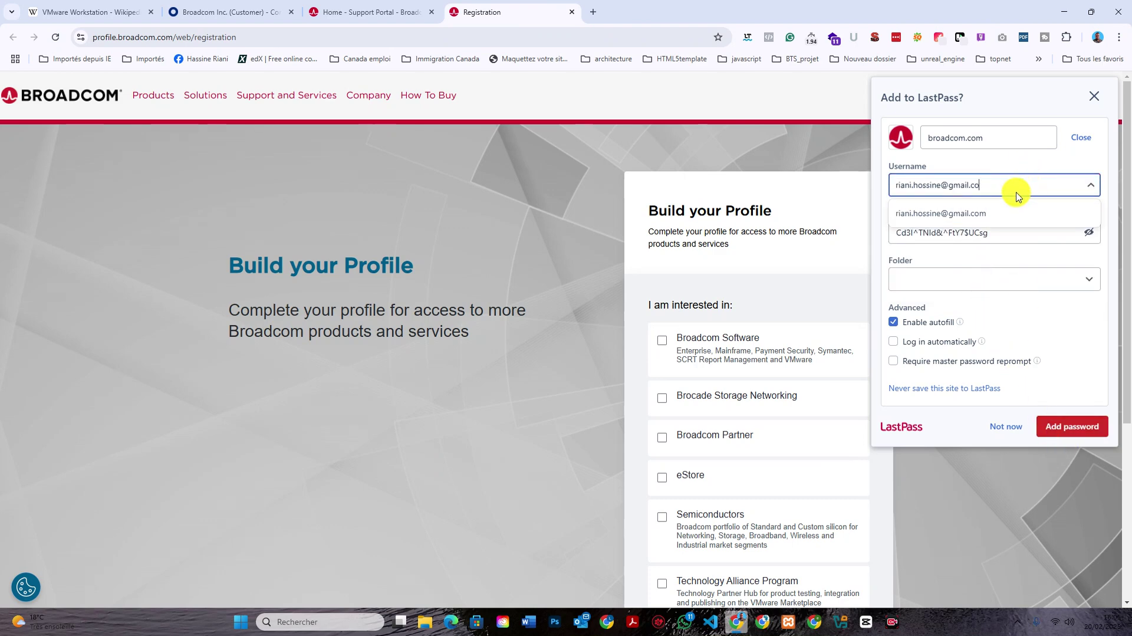
{"action": "key", "text": "BackSpace"}
{"action": "key", "text": "BackSpace"}
{"action": "key", "text": "BackSpace"}
{"action": "key", "text": "BackSpace"}
{"action": "key", "text": "BackSpace"}
{"action": "key", "text": "BackSpace"}
{"action": "key", "text": "BackSpace"}
{"action": "key", "text": "BackSpace"}
{"action": "key", "text": "BackSpace"}
{"action": "key", "text": "BackSpace"}
{"action": "key", "text": "BackSpace"}
{"action": "left_click", "coordinate": [1006, 212]}
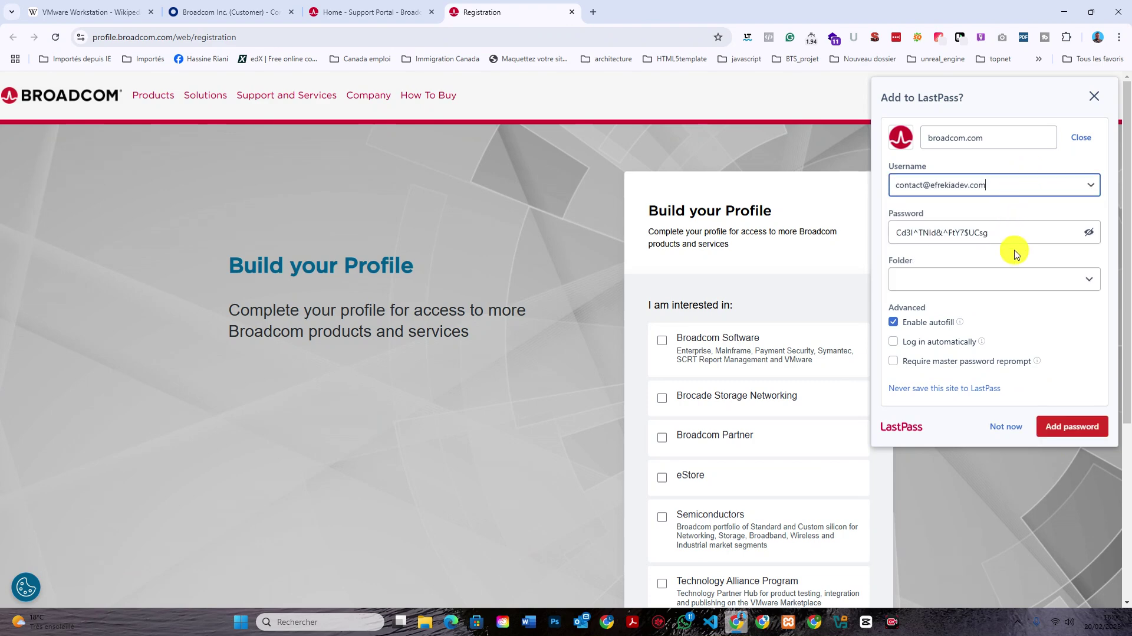
{"action": "left_click", "coordinate": [1067, 421]}
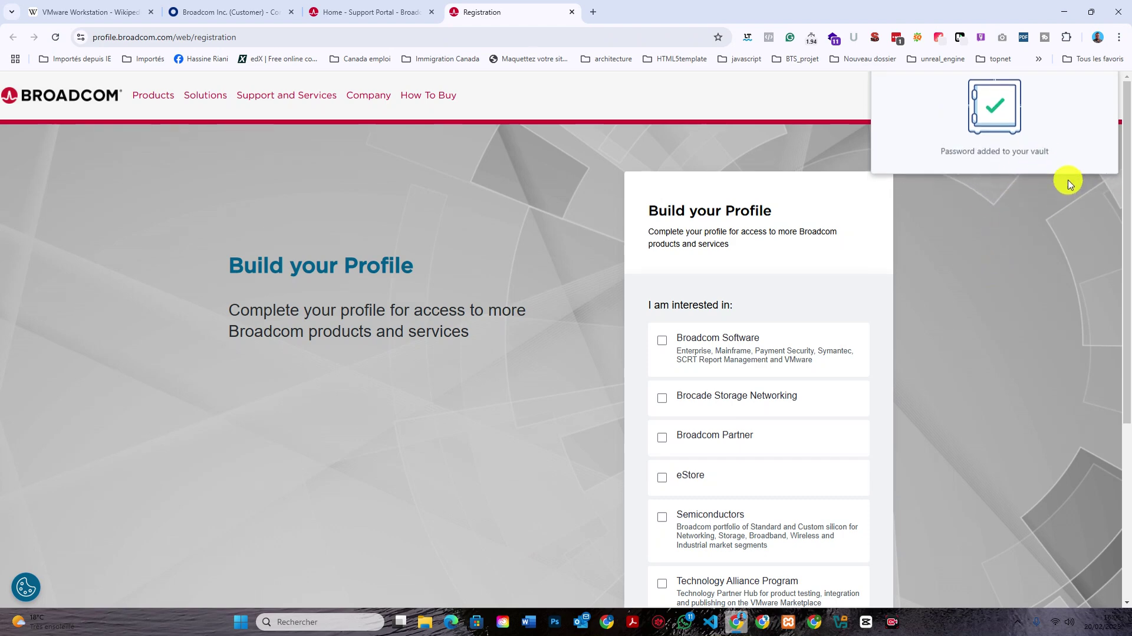
{"action": "left_click", "coordinate": [1091, 96]}
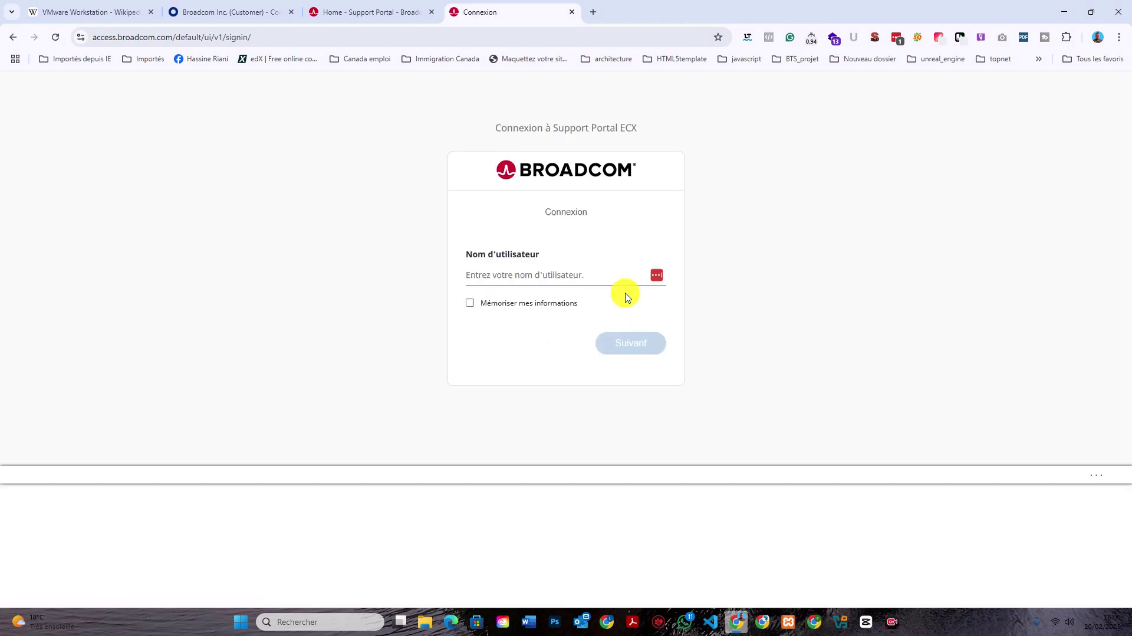
Autofill the saved account e-mail and continue to the password step.
{"action": "left_click", "coordinate": [603, 275]}
{"action": "left_click", "coordinate": [611, 313]}
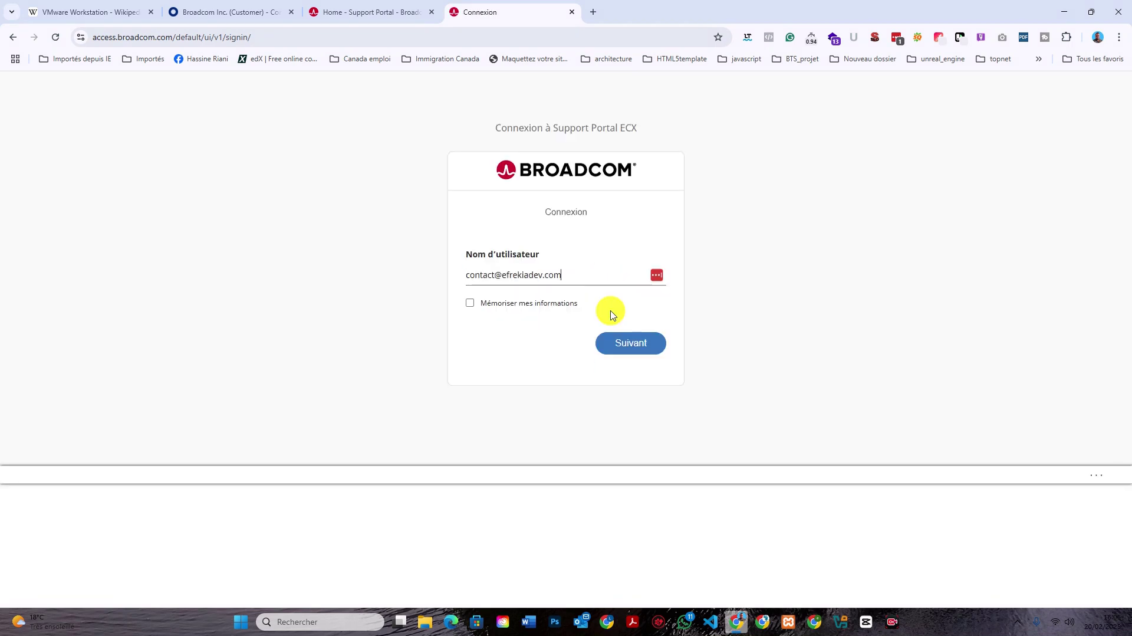
{"action": "left_click", "coordinate": [629, 339]}
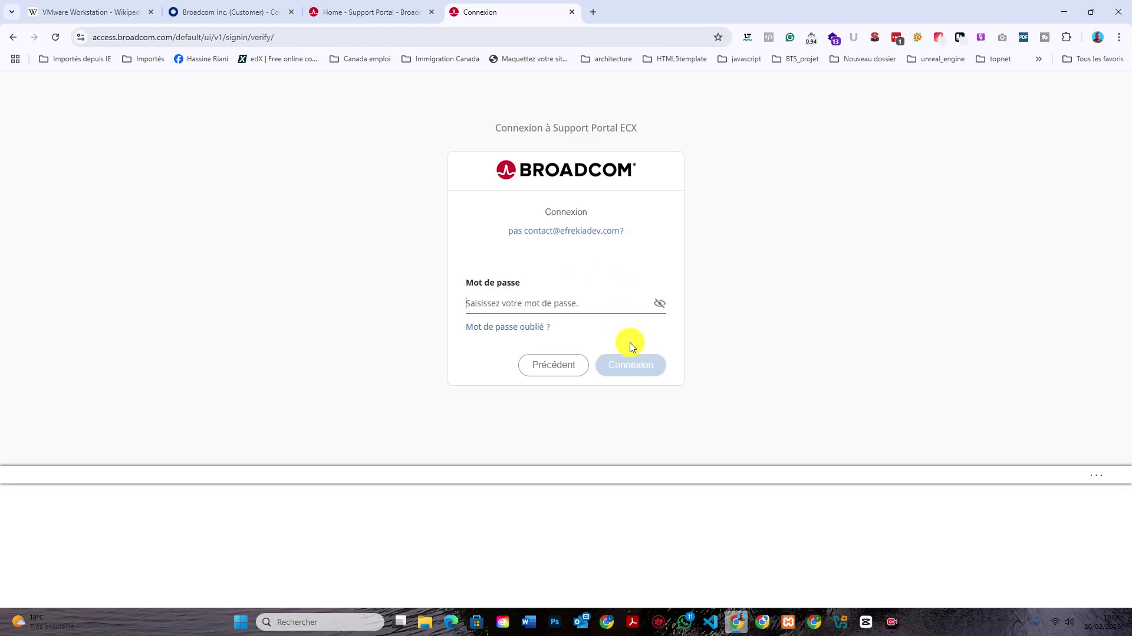
Autofill and check the saved password, sign in with Connexion, and dismiss the welcome popup.
{"action": "left_click", "coordinate": [620, 301]}
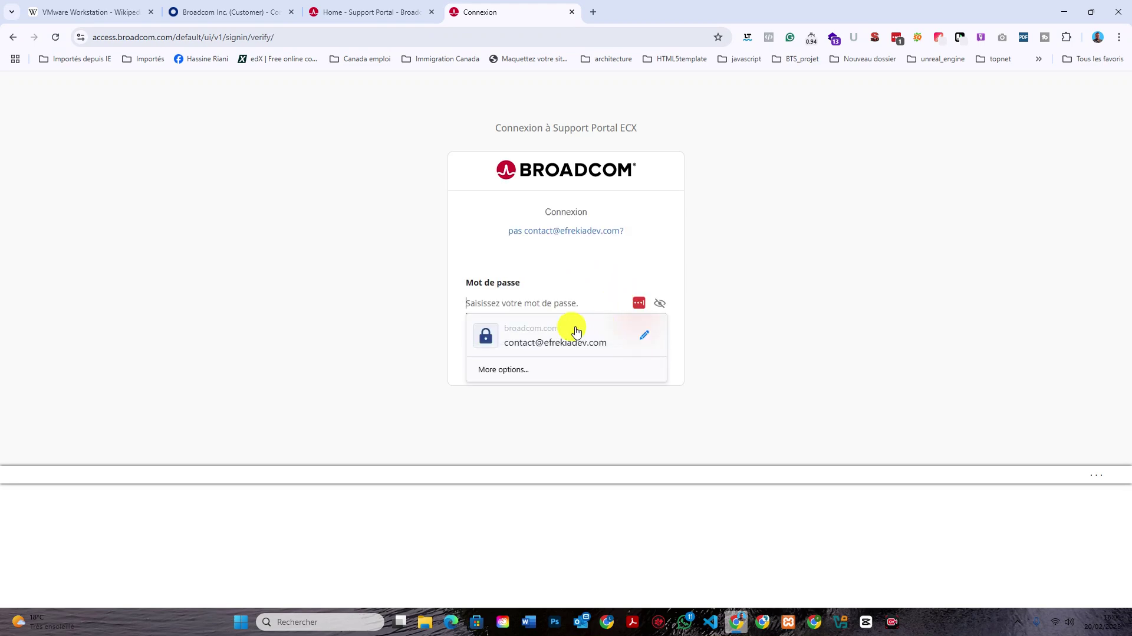
{"action": "left_click", "coordinate": [523, 330]}
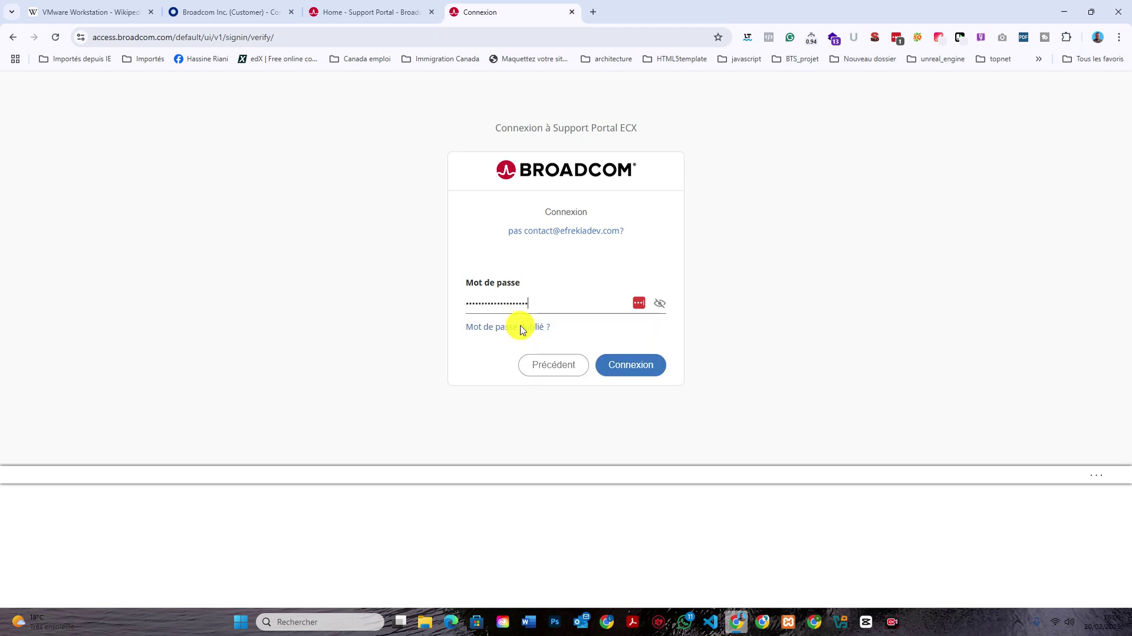
{"action": "left_click", "coordinate": [659, 303]}
{"action": "left_click", "coordinate": [649, 364]}
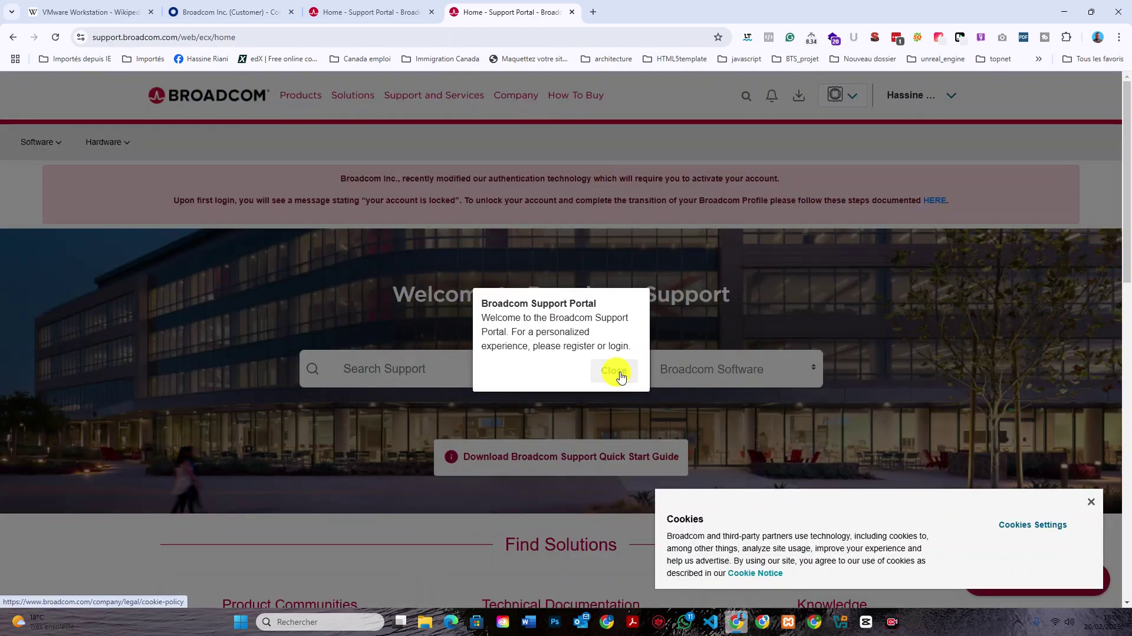
{"action": "left_click", "coordinate": [613, 370]}
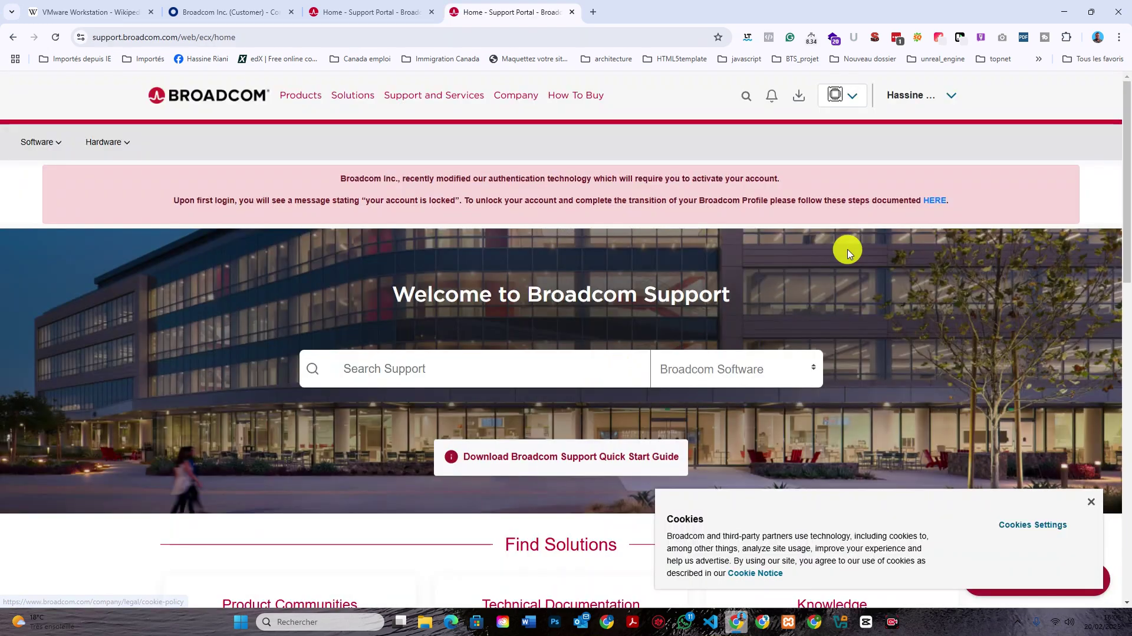
Open the VMware Products catalogue from Broadcom's Products menu and close the Solutions tab.
{"action": "left_click", "coordinate": [339, 98]}
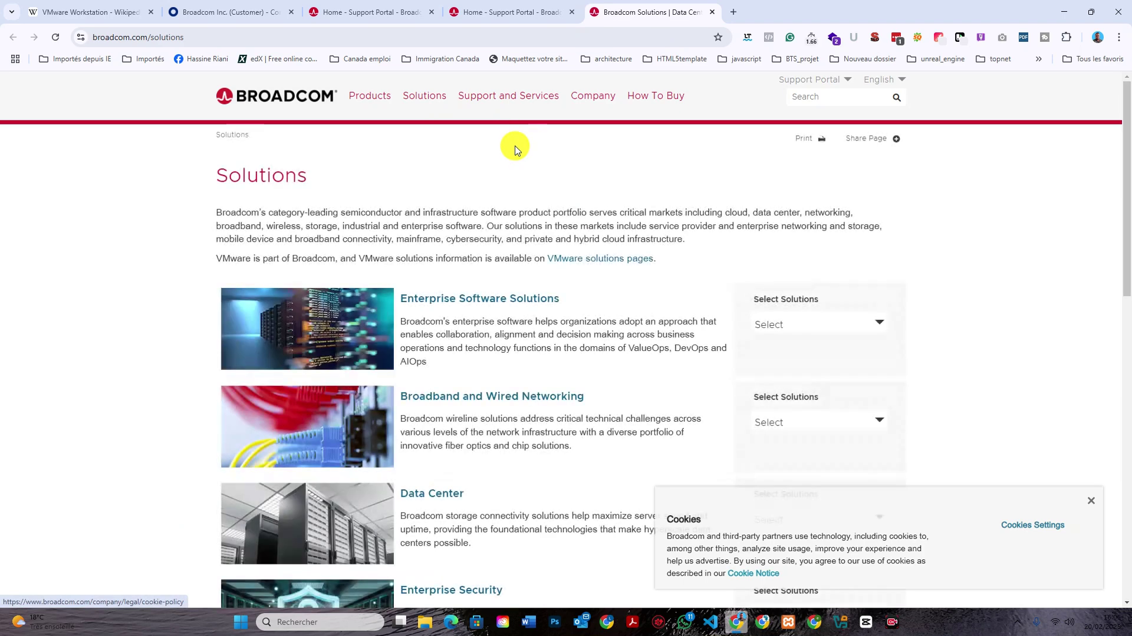
{"action": "left_click", "coordinate": [381, 97]}
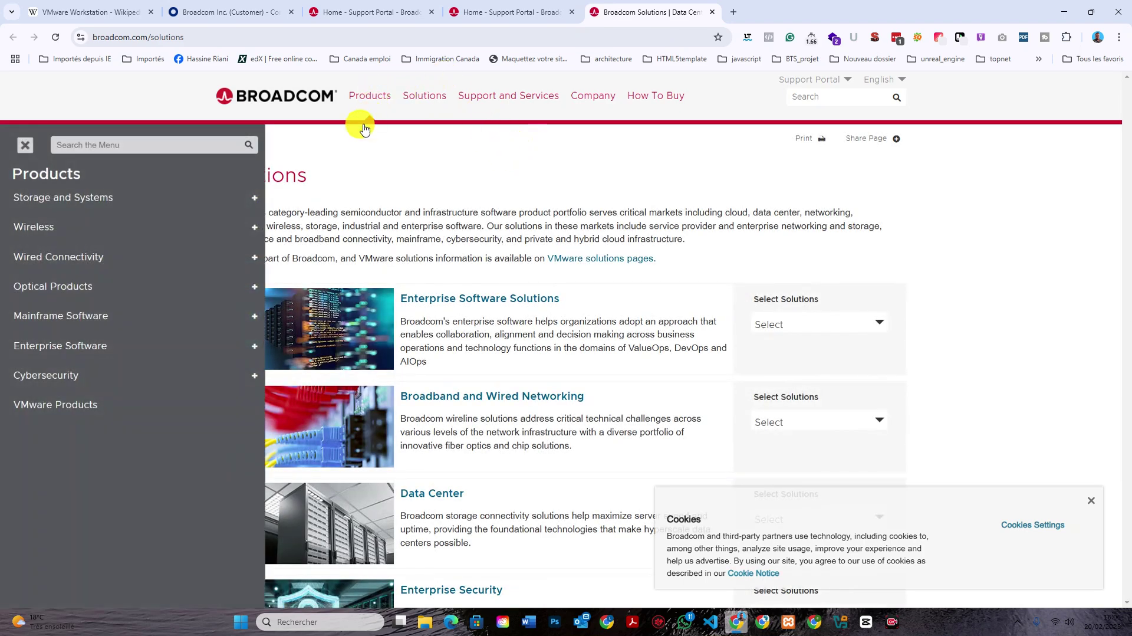
{"action": "left_click", "coordinate": [146, 405]}
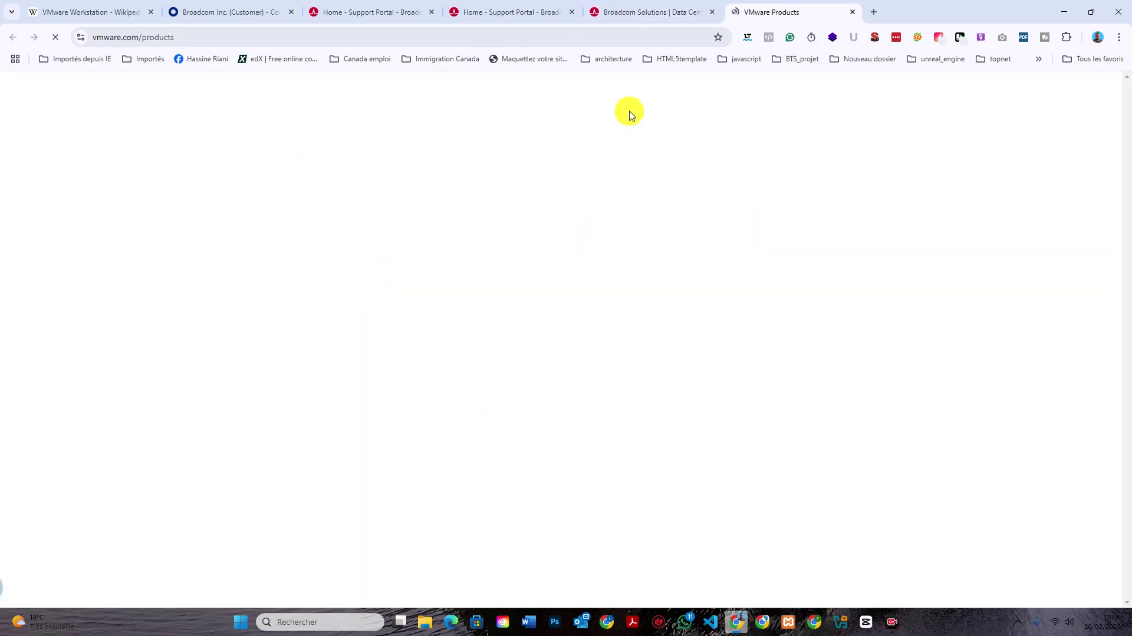
{"action": "left_click", "coordinate": [714, 12]}
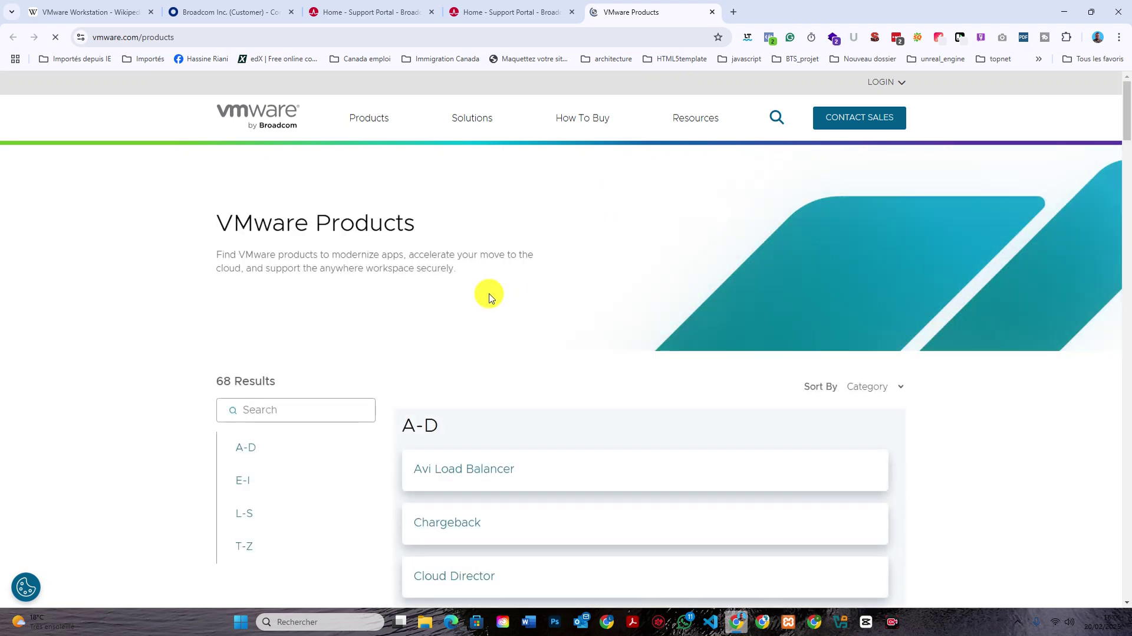
Search the VMware product catalogue for 'vmware'.
{"action": "scroll", "coordinate": [487, 295], "scroll_direction": "down", "scroll_amount": 5}
{"action": "scroll", "coordinate": [489, 297], "scroll_direction": "down", "scroll_amount": 10}
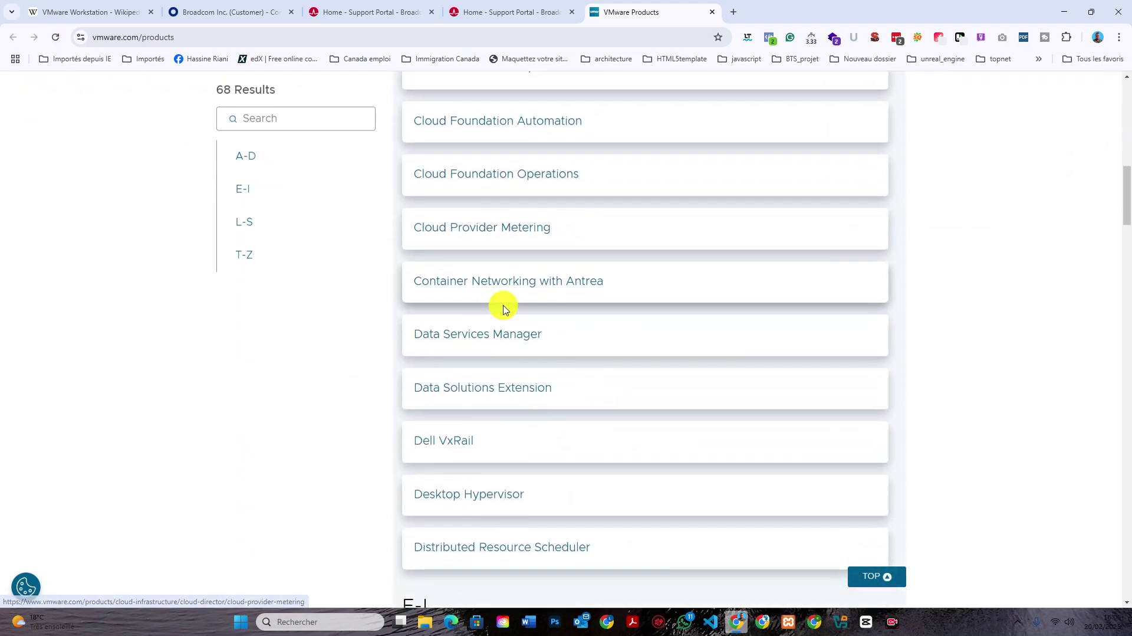
{"action": "scroll", "coordinate": [514, 306], "scroll_direction": "up", "scroll_amount": 2}
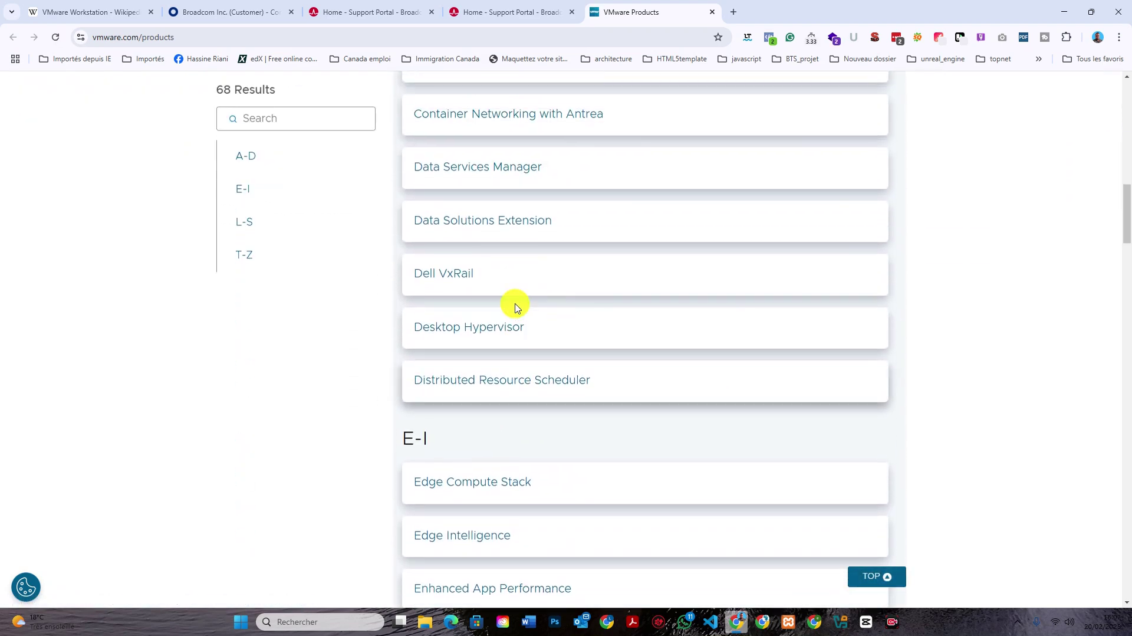
{"action": "scroll", "coordinate": [501, 298], "scroll_direction": "down", "scroll_amount": 2}
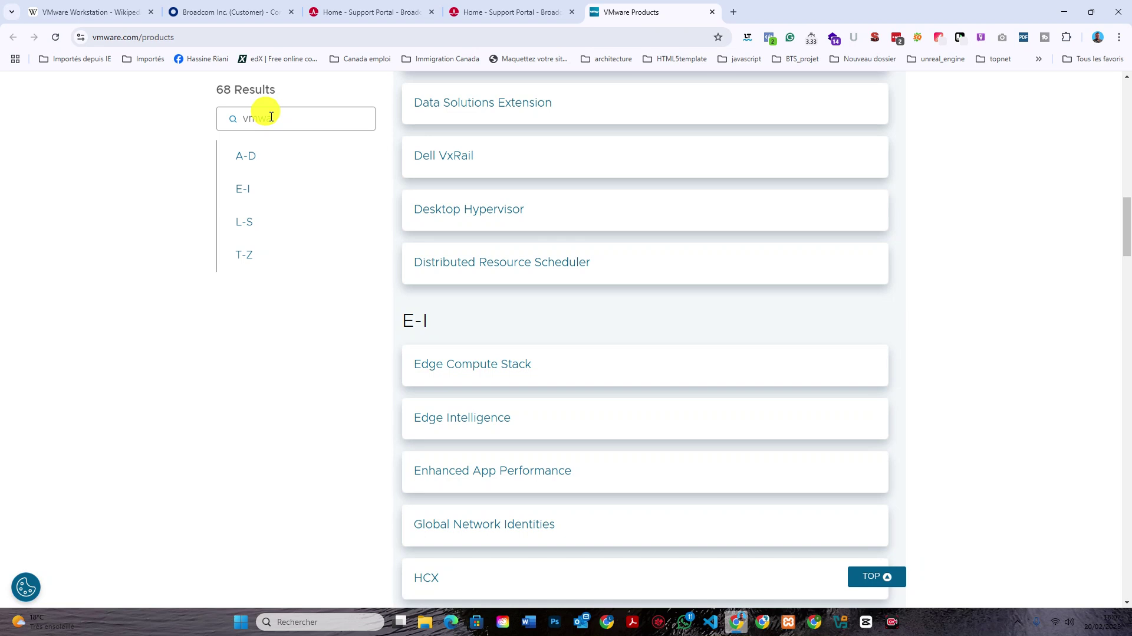
{"action": "key", "text": "Return"}
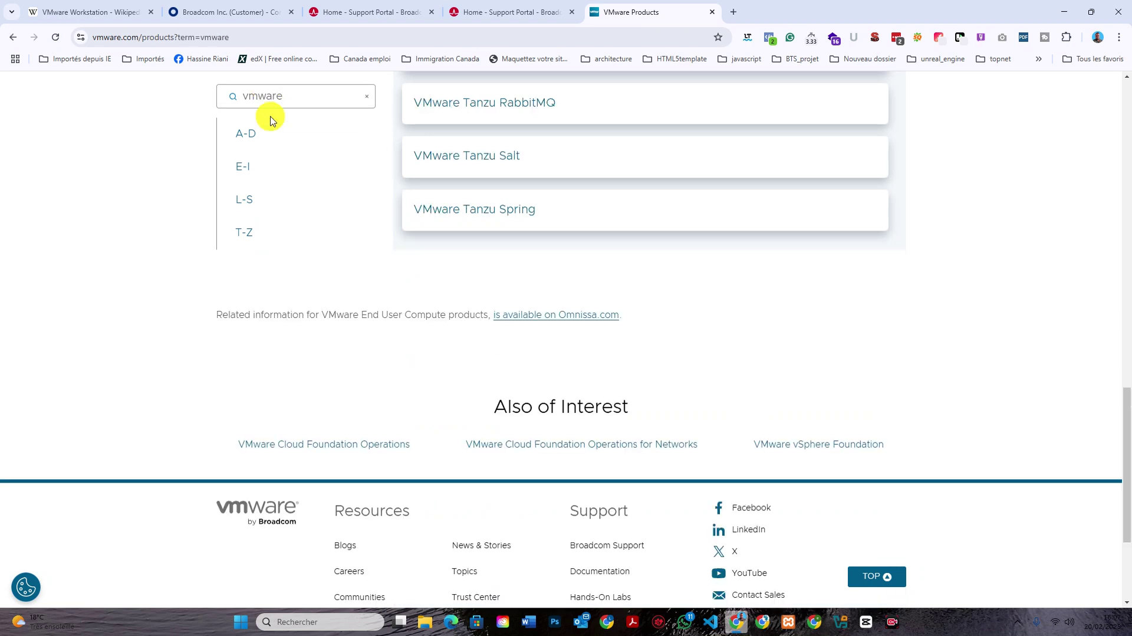
{"action": "scroll", "coordinate": [518, 181], "scroll_direction": "up", "scroll_amount": 3}
{"action": "scroll", "coordinate": [518, 184], "scroll_direction": "up", "scroll_amount": 6}
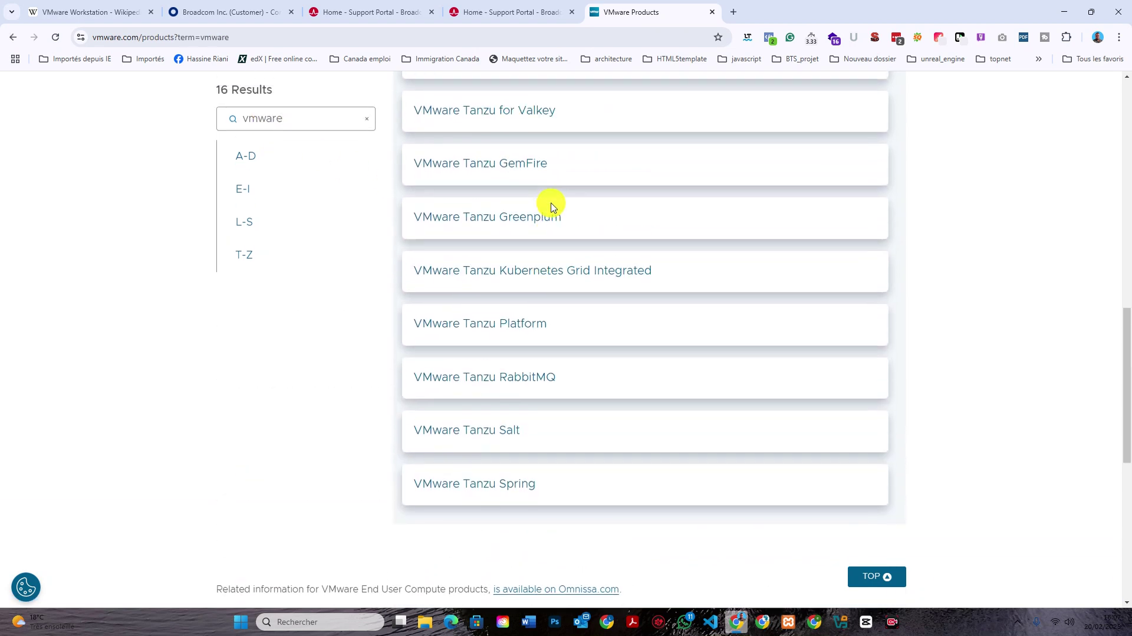
{"action": "scroll", "coordinate": [551, 208], "scroll_direction": "up", "scroll_amount": 4}
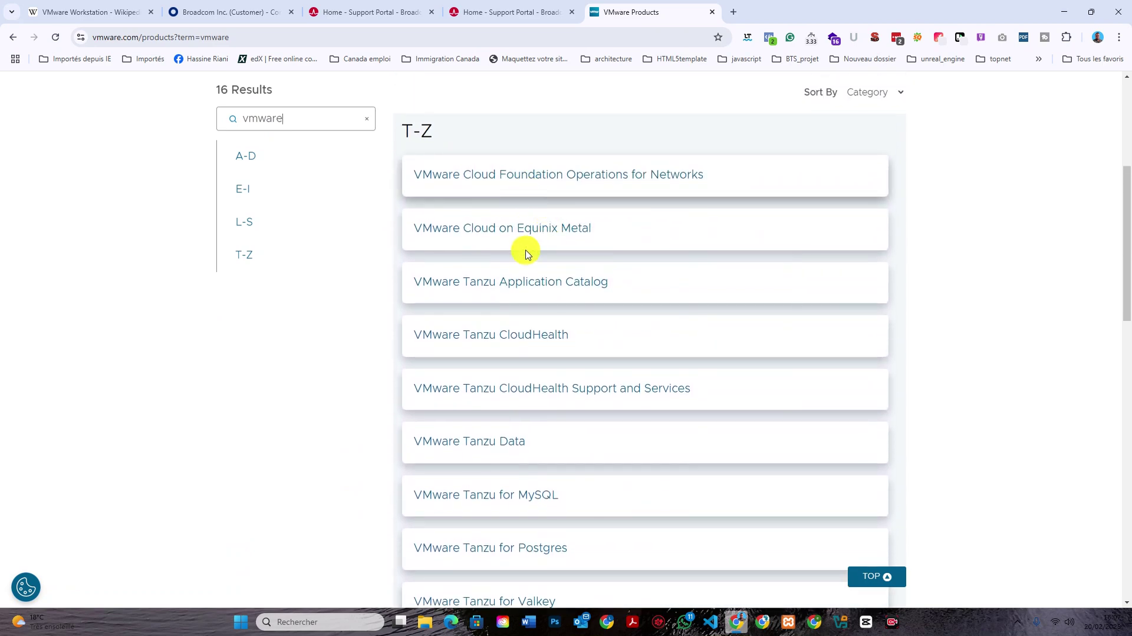
Search the catalogue for 'workstation', get 0 results, and return to the Broadcom sign-in tab.
{"action": "scroll", "coordinate": [534, 342], "scroll_direction": "down", "scroll_amount": 4}
{"action": "scroll", "coordinate": [540, 340], "scroll_direction": "down", "scroll_amount": 5}
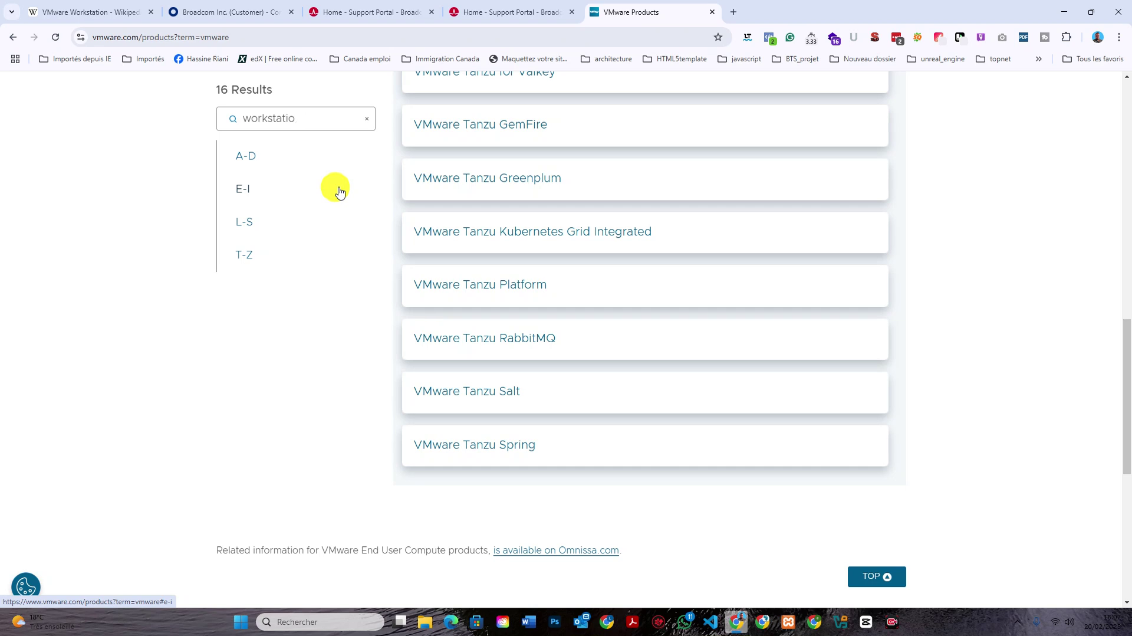
{"action": "key", "text": "Return"}
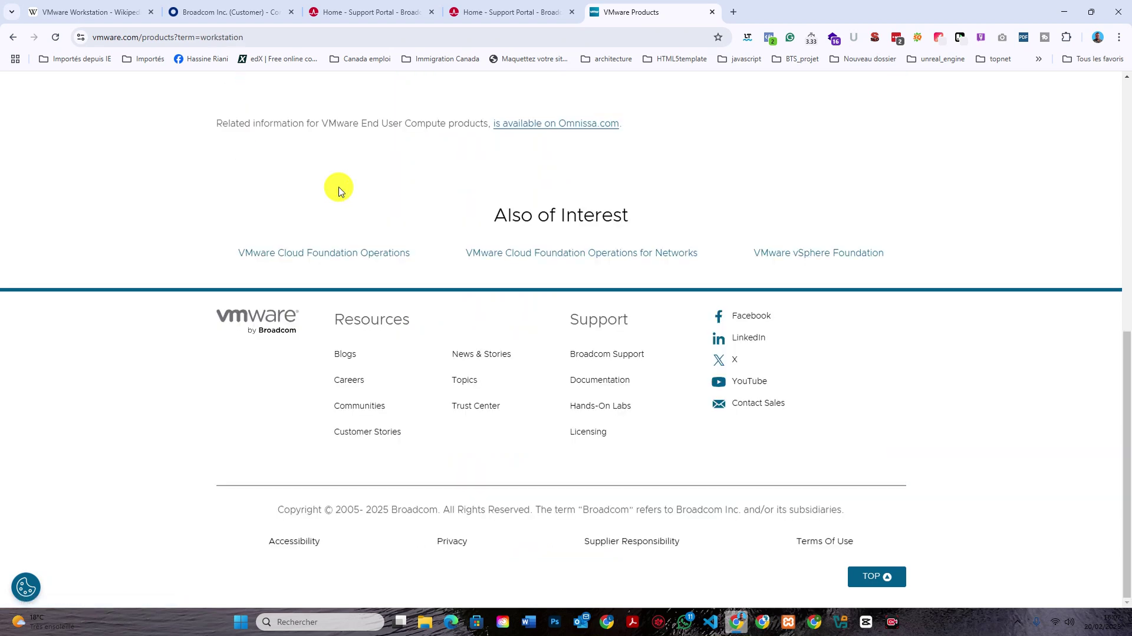
{"action": "scroll", "coordinate": [566, 277], "scroll_direction": "up", "scroll_amount": 1}
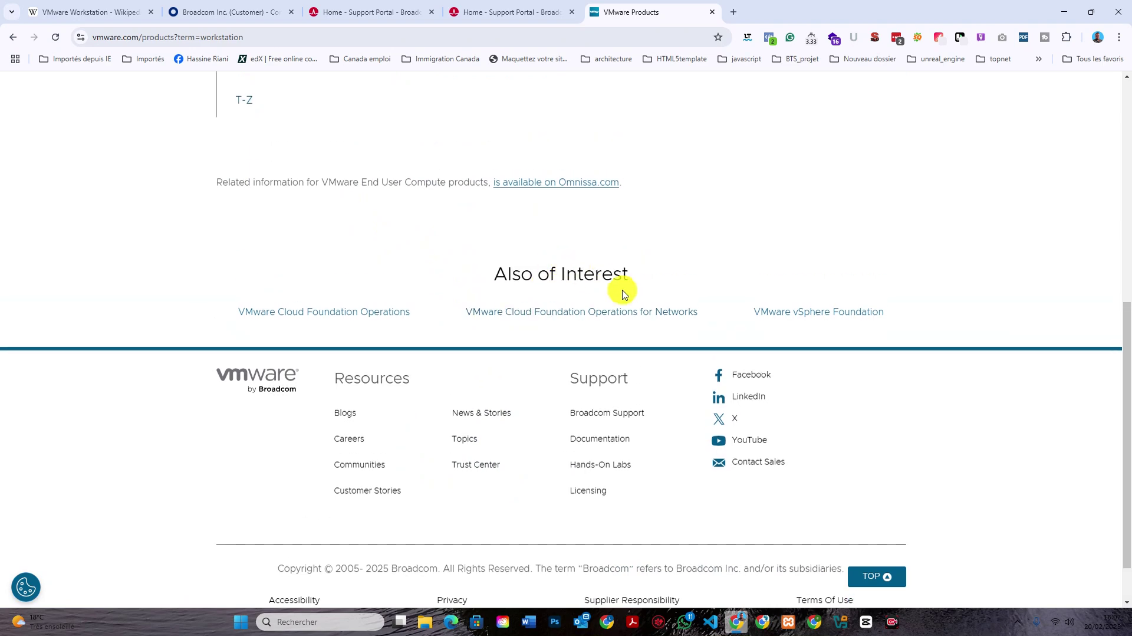
{"action": "scroll", "coordinate": [619, 277], "scroll_direction": "up", "scroll_amount": 4}
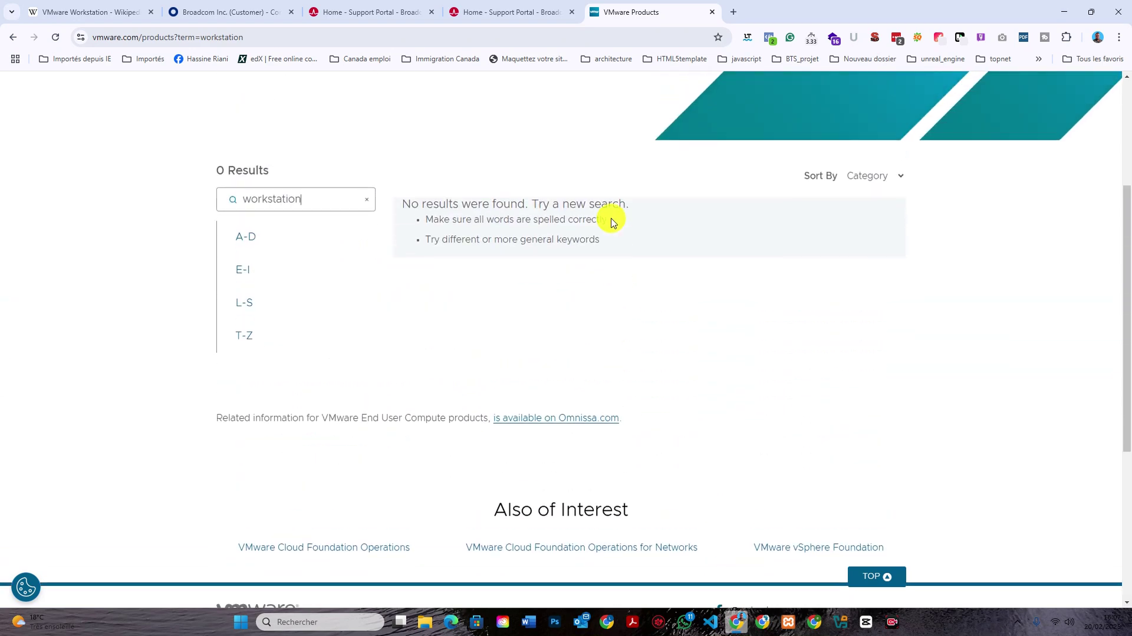
{"action": "left_click", "coordinate": [235, 12]}
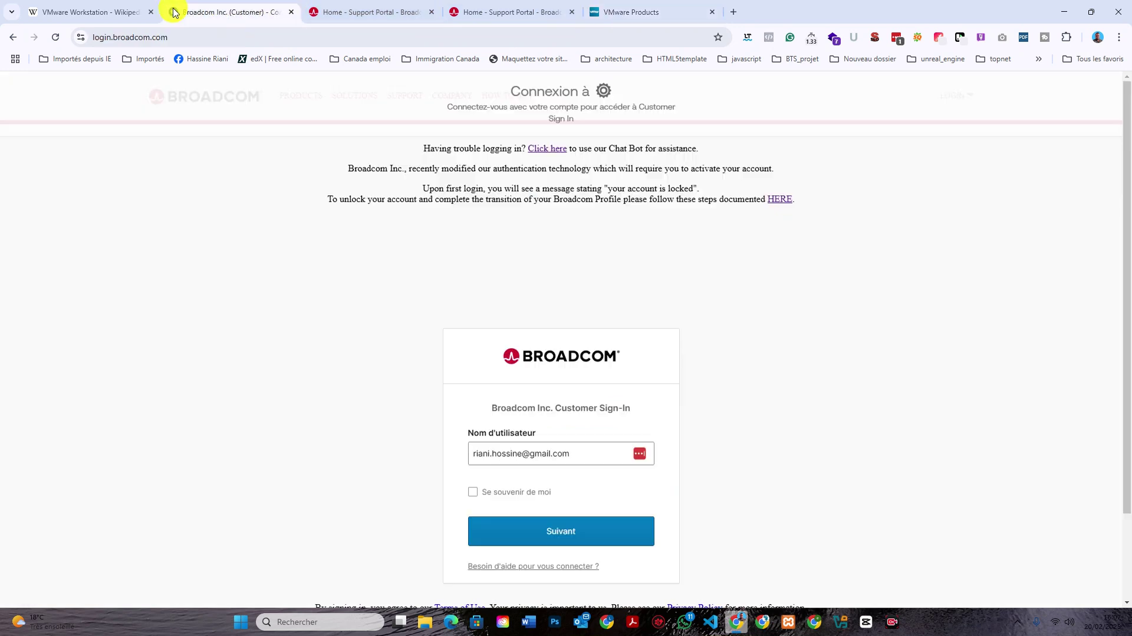
Google 'vmware workstation pro download' in a new tab and follow VMware's blog link to Broadcom's download page.
{"action": "left_click", "coordinate": [733, 12]}
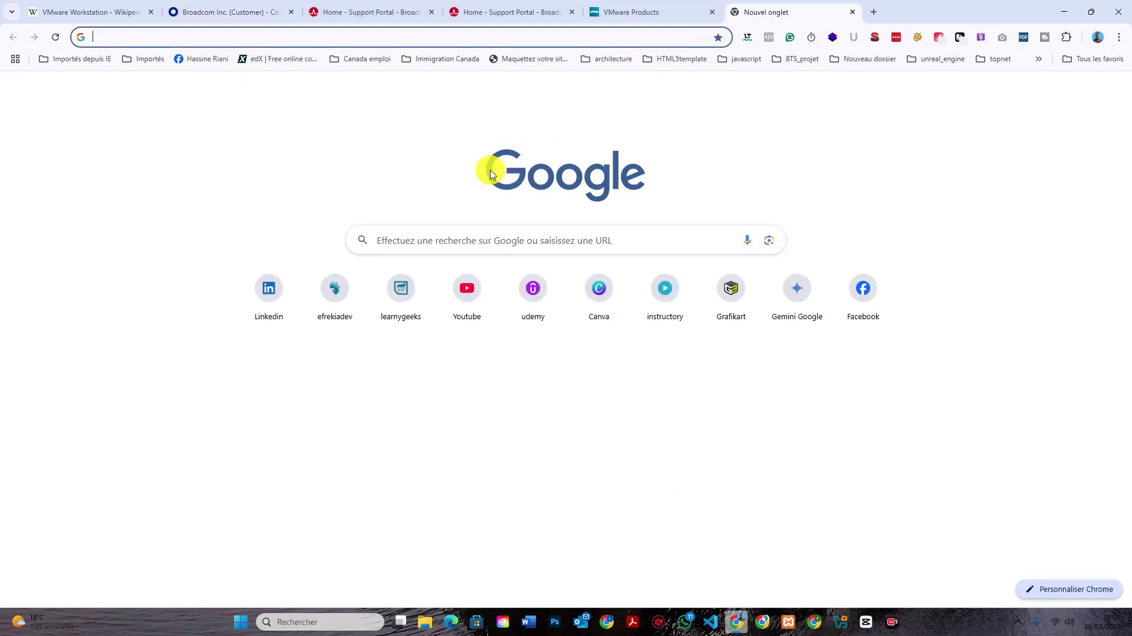
{"action": "left_click", "coordinate": [375, 37]}
{"action": "type", "text": "virustotal.com"}
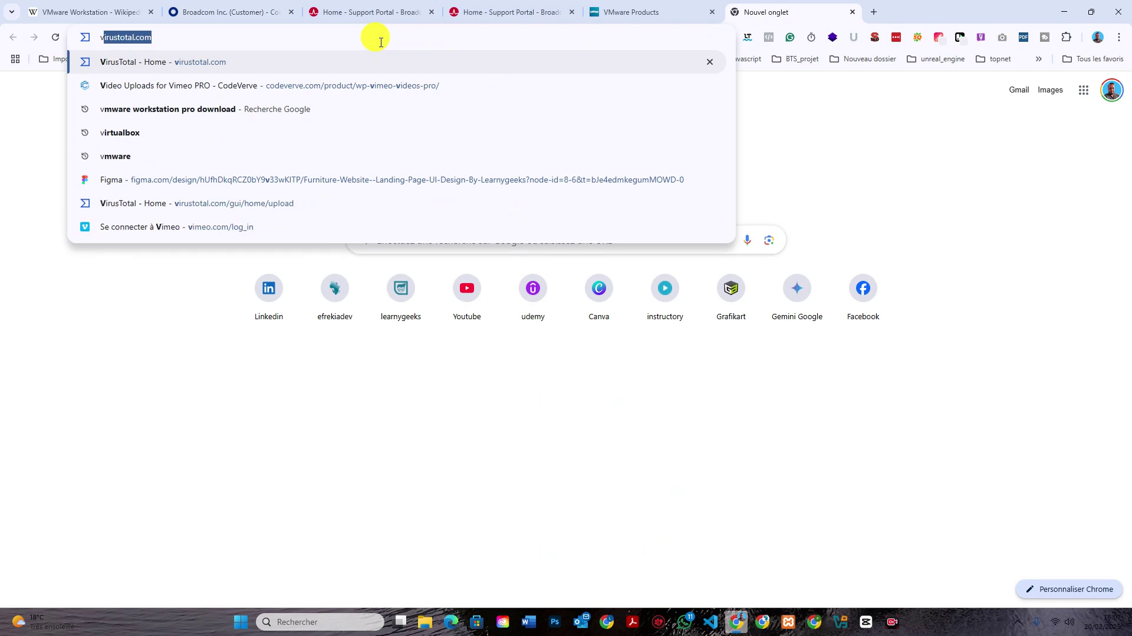
{"action": "left_click", "coordinate": [362, 107]}
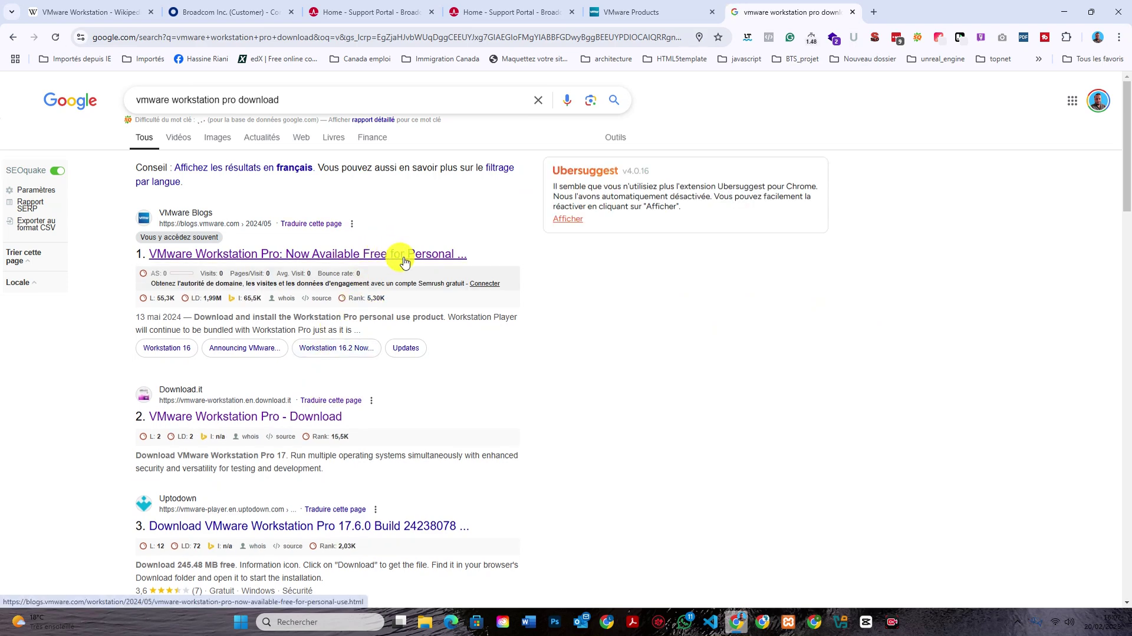
{"action": "left_click", "coordinate": [404, 259]}
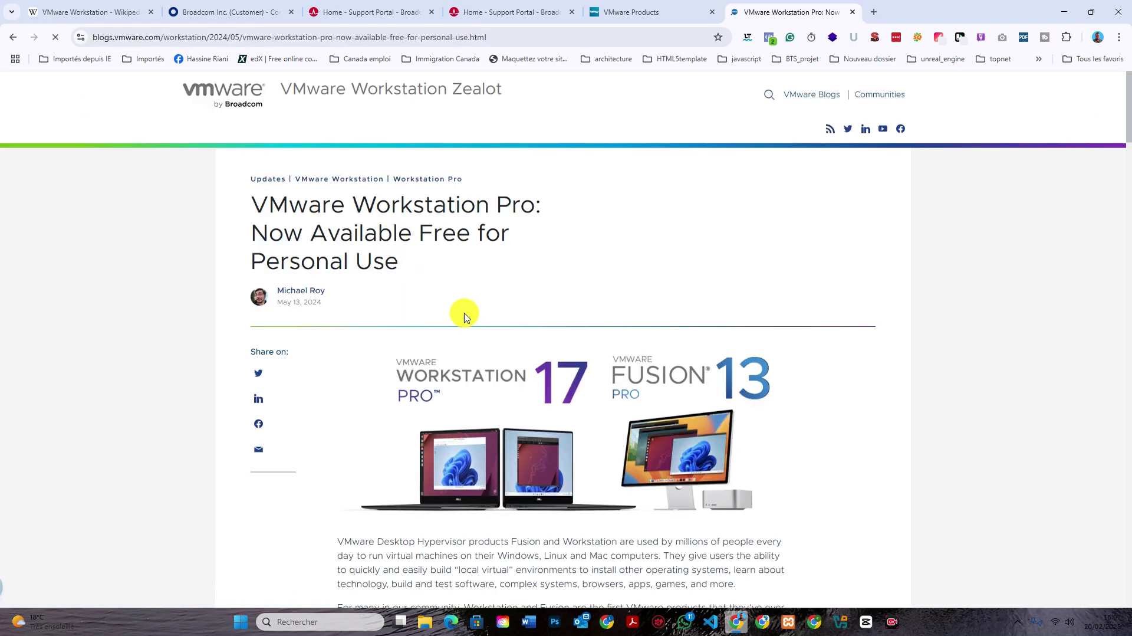
{"action": "scroll", "coordinate": [725, 321], "scroll_direction": "down", "scroll_amount": 10}
{"action": "scroll", "coordinate": [725, 335], "scroll_direction": "down", "scroll_amount": 4}
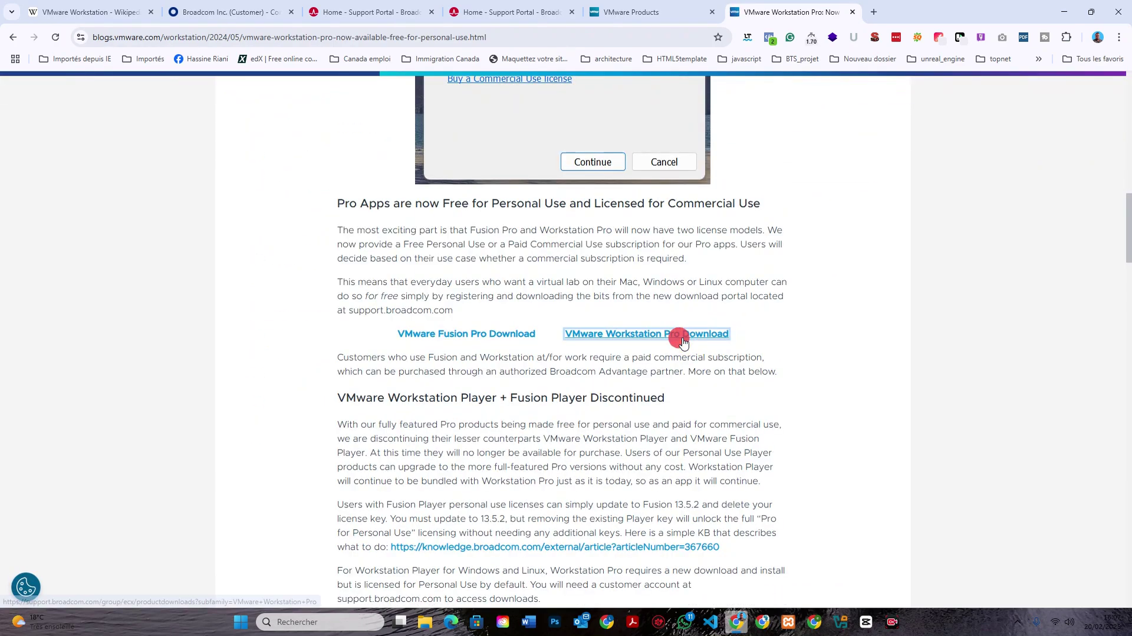
{"action": "left_click", "coordinate": [678, 332]}
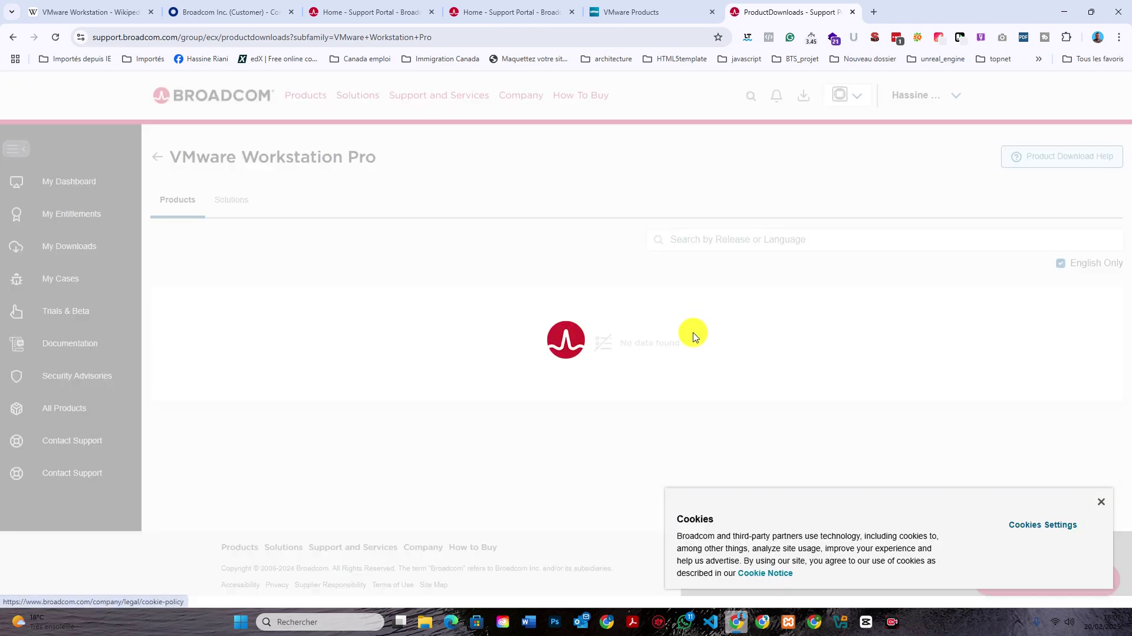
Dismiss the cookie notice and open release 17.6.2 under VMware Workstation Pro 17.0 for Windows.
{"action": "left_click", "coordinate": [1100, 504]}
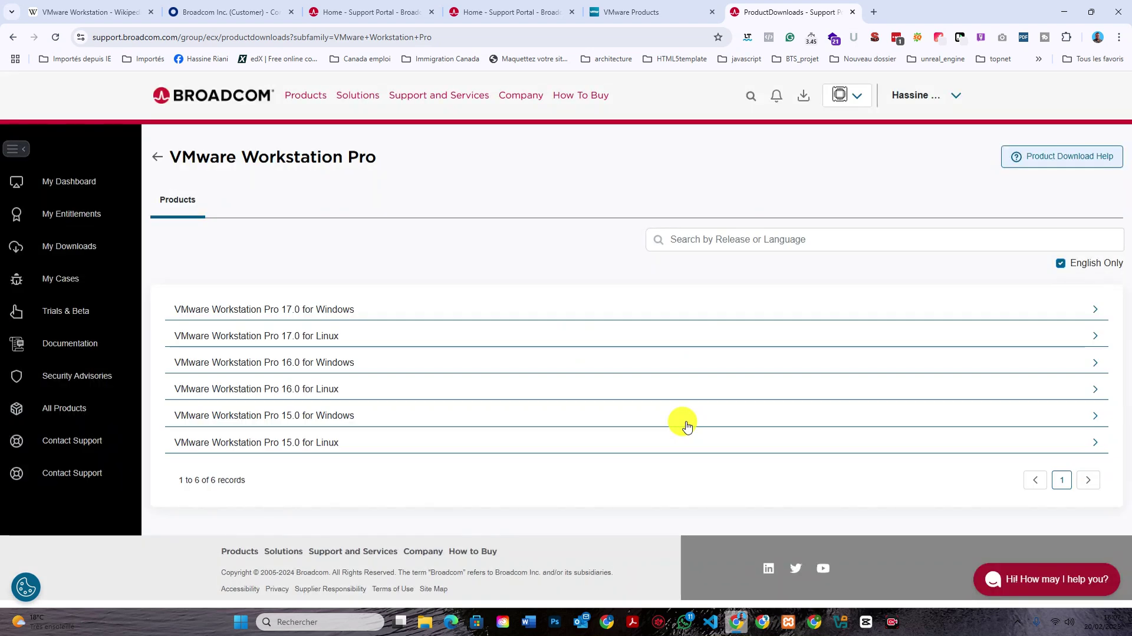
{"action": "left_click", "coordinate": [346, 313]}
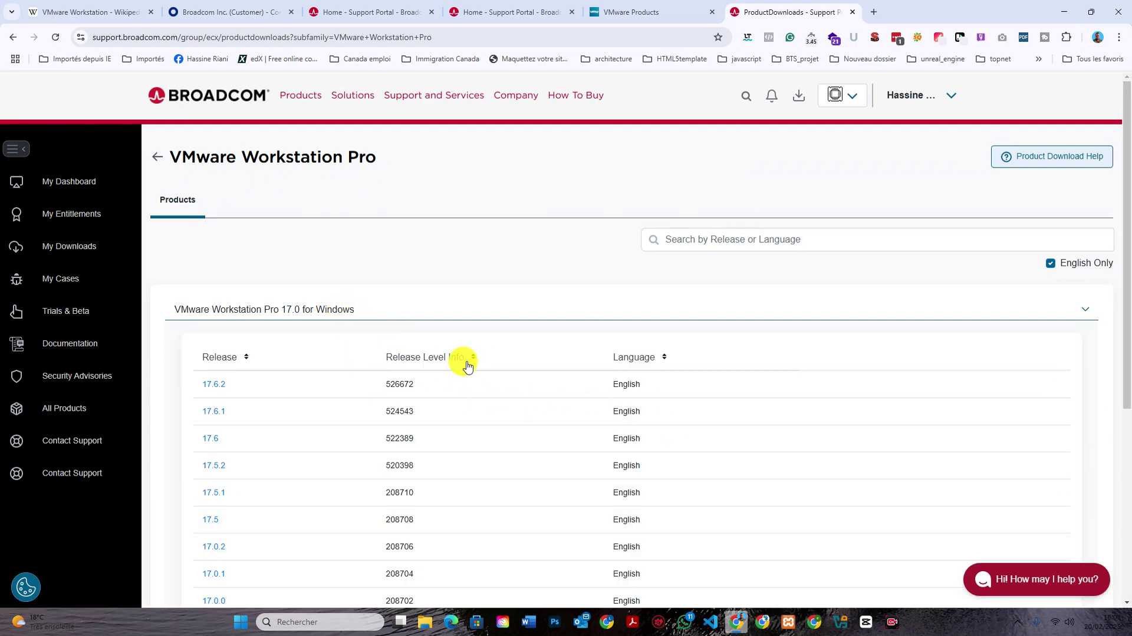
{"action": "left_click", "coordinate": [220, 387]}
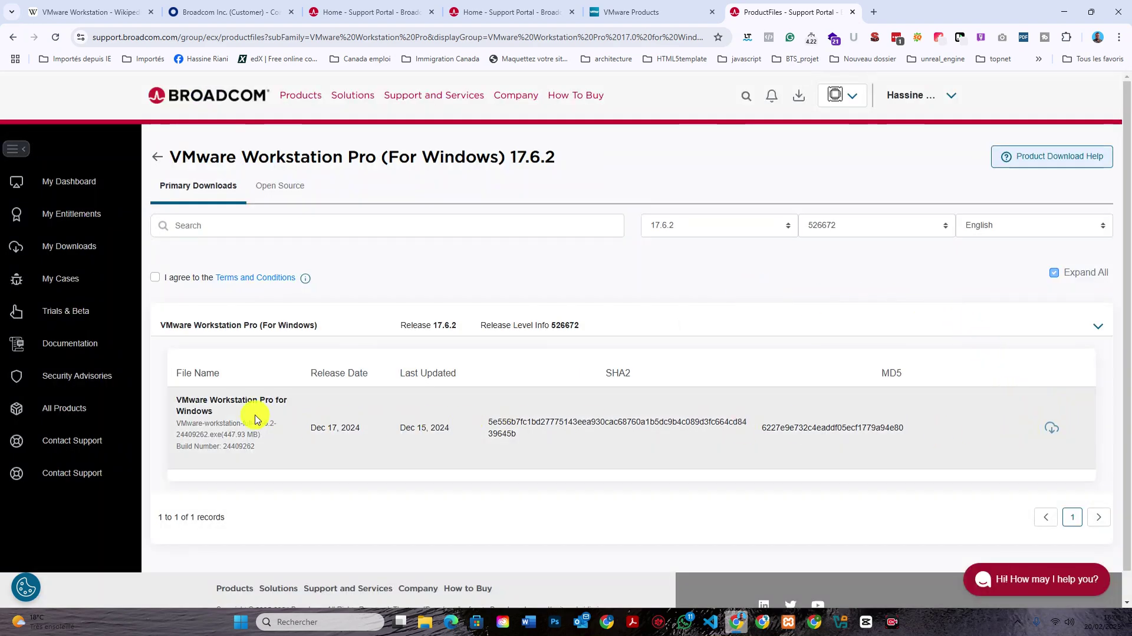
Collapse and re-expand the 17.6.2 file table to review the installer listing.
{"action": "scroll", "coordinate": [543, 367], "scroll_direction": "down", "scroll_amount": 1}
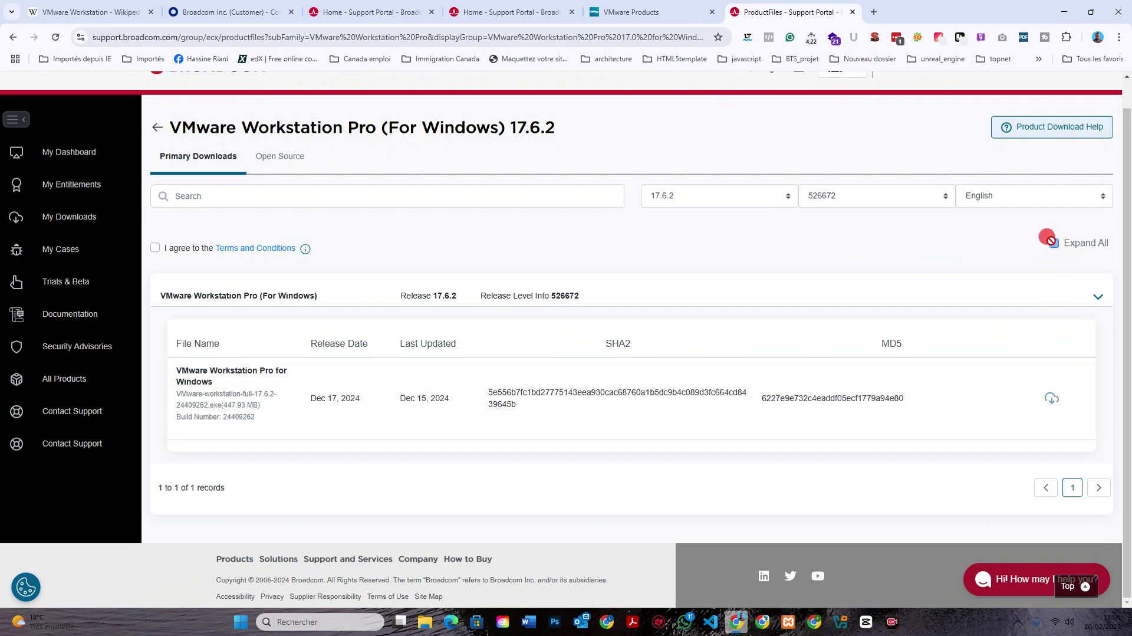
{"action": "left_click", "coordinate": [1096, 299]}
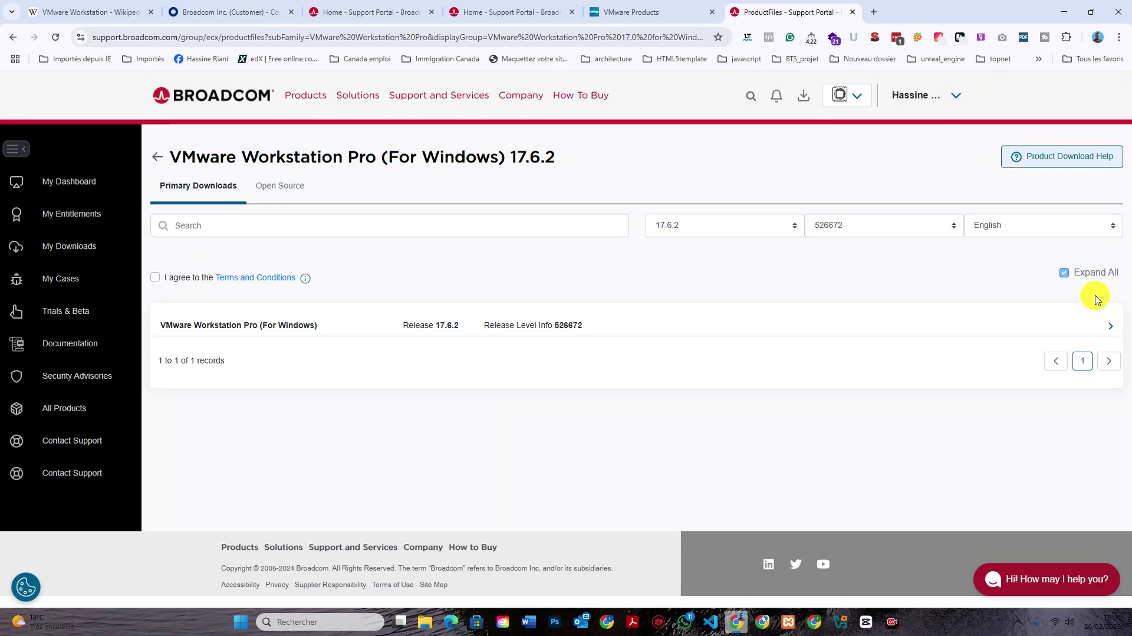
{"action": "left_click", "coordinate": [1111, 326]}
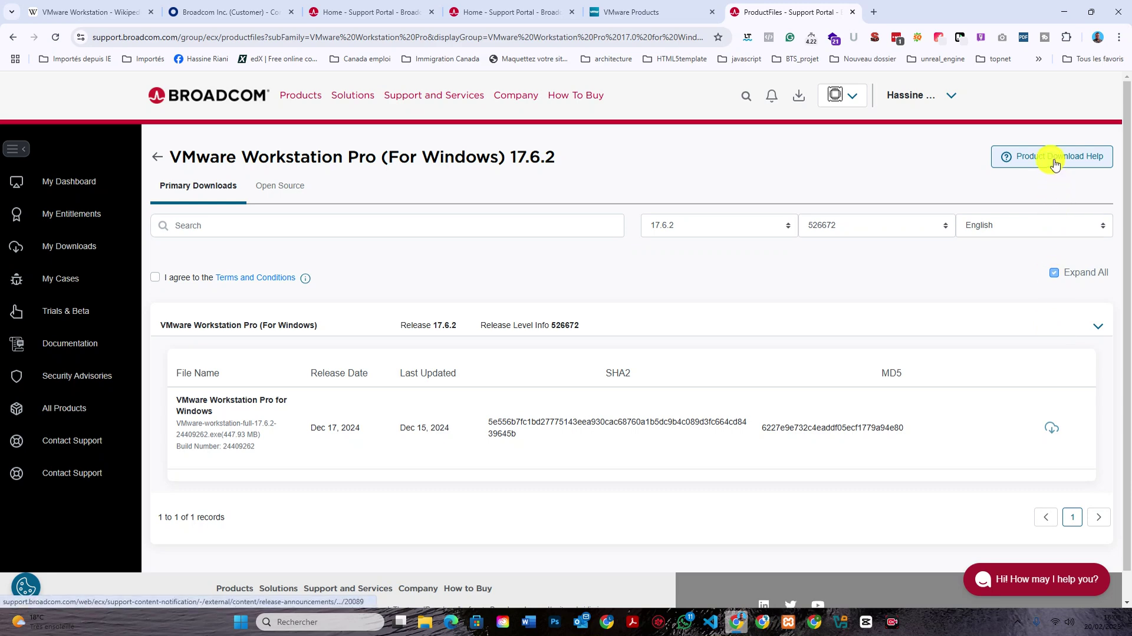
Check the download help page, then accept the Terms and Conditions and request the installer download.
{"action": "left_click", "coordinate": [1055, 159]}
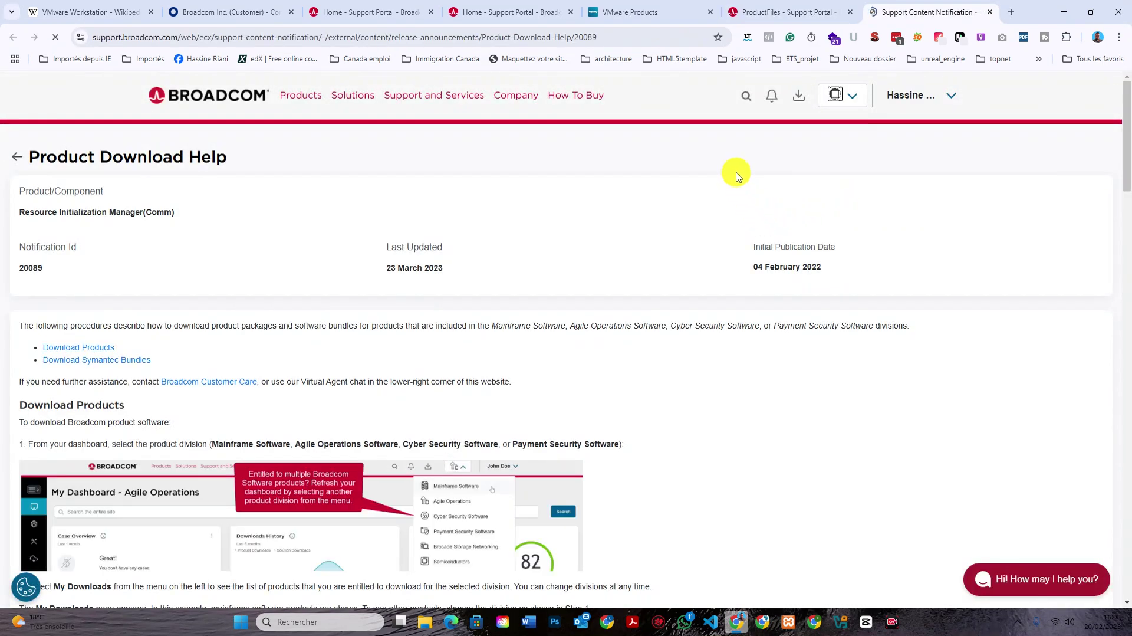
{"action": "scroll", "coordinate": [735, 174], "scroll_direction": "down", "scroll_amount": 1}
{"action": "scroll", "coordinate": [735, 174], "scroll_direction": "down", "scroll_amount": 2}
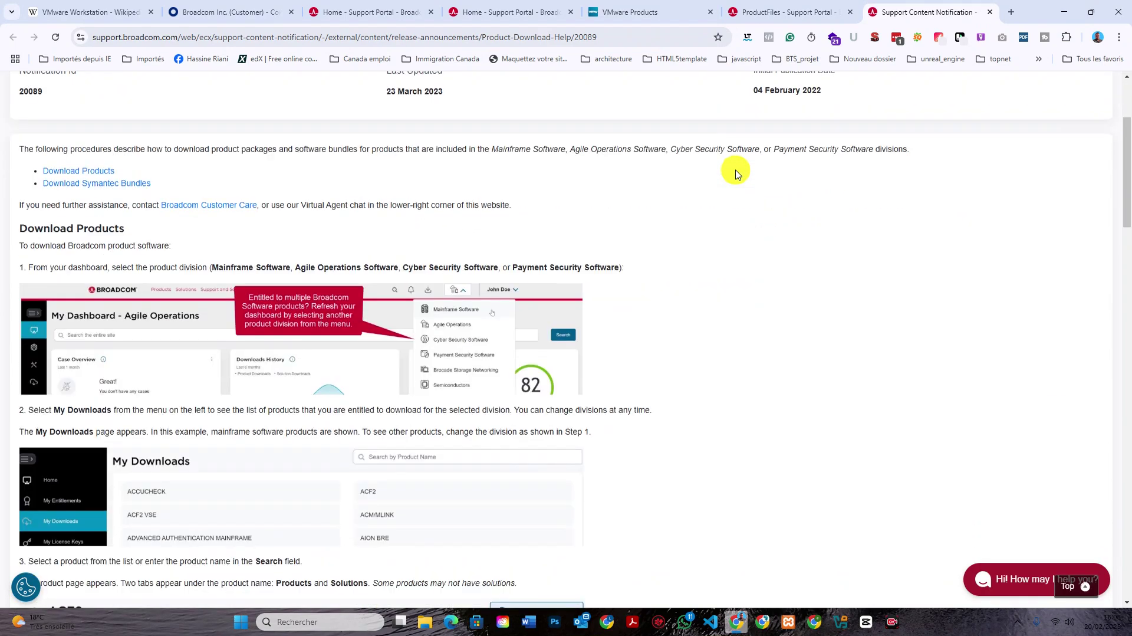
{"action": "left_click", "coordinate": [736, 12]}
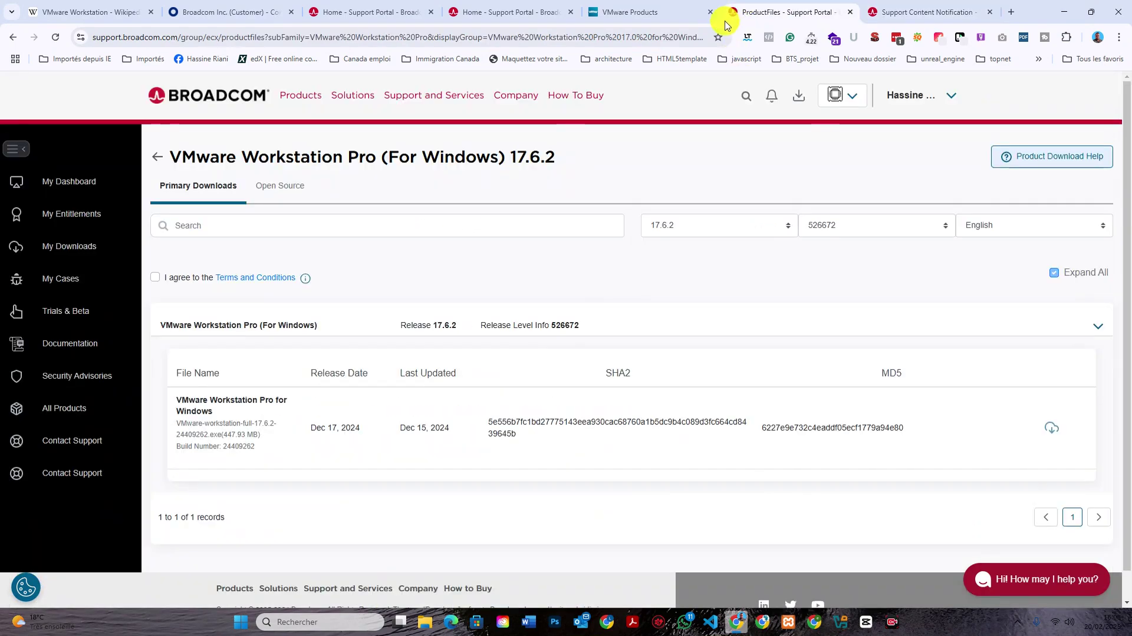
{"action": "left_click", "coordinate": [155, 277]}
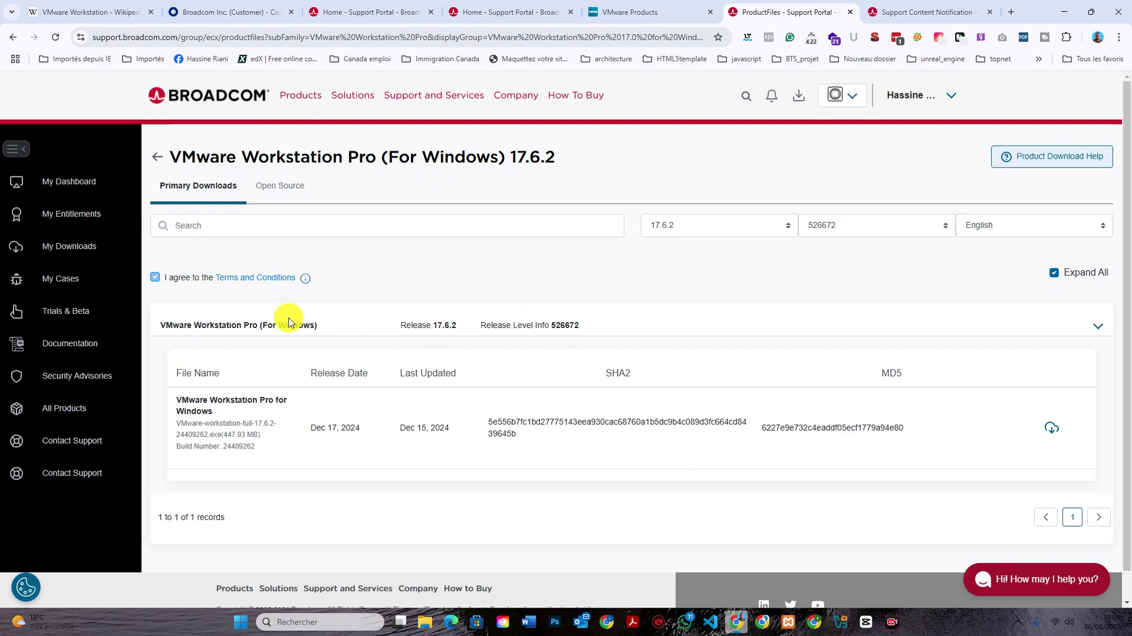
{"action": "left_click", "coordinate": [1050, 428]}
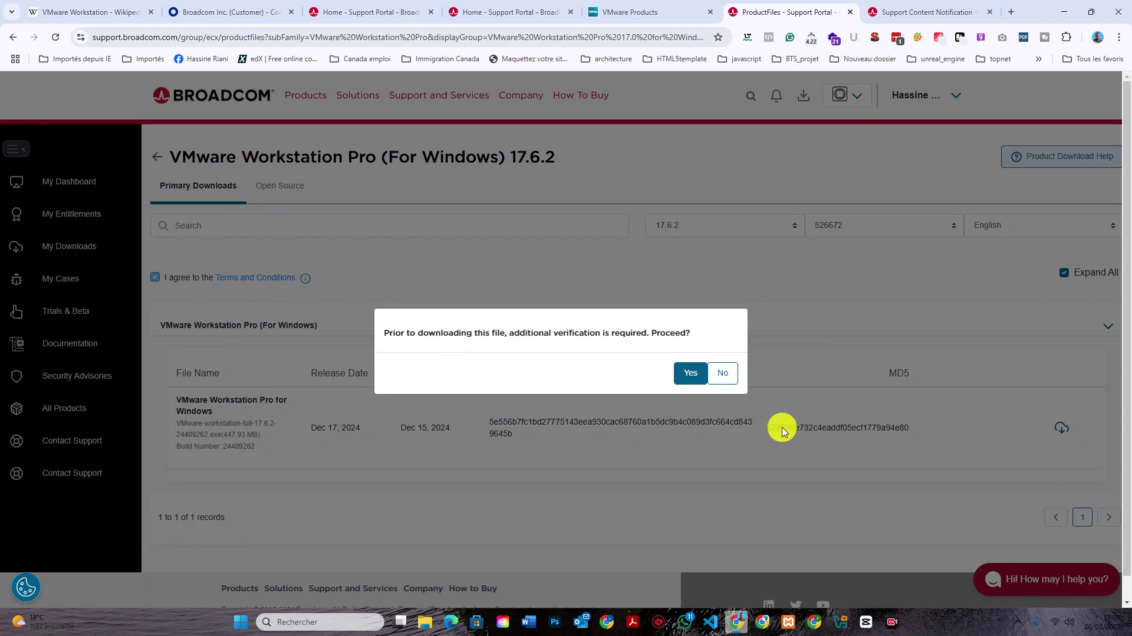
Confirm verification, fill the form's zip code, city and first address line, and submit.
{"action": "left_click", "coordinate": [689, 364]}
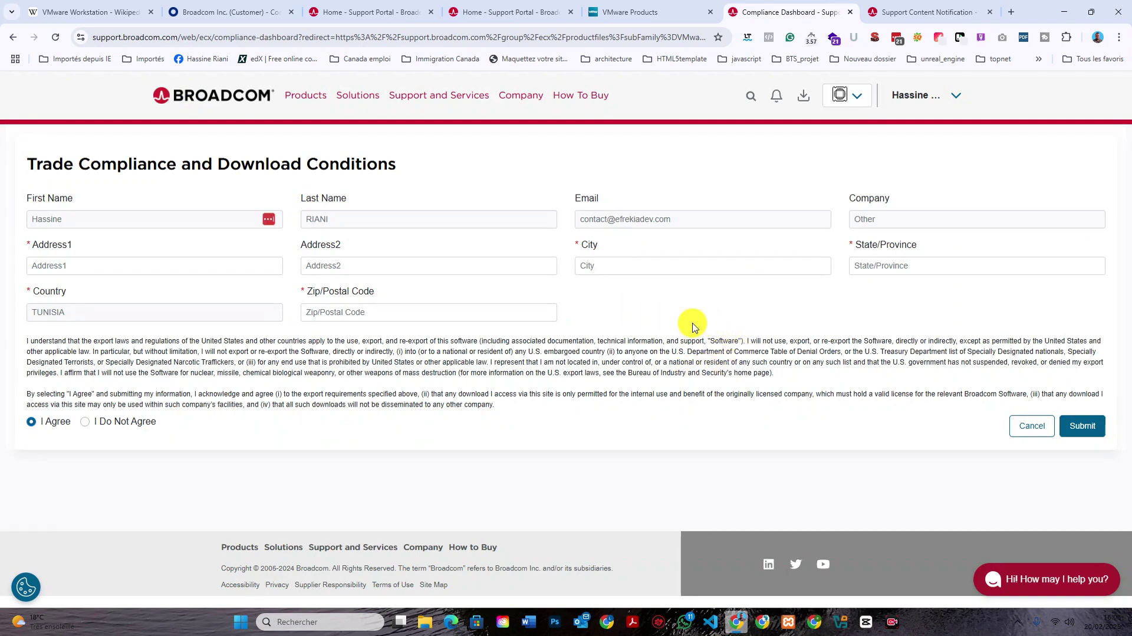
{"action": "left_click", "coordinate": [406, 312]}
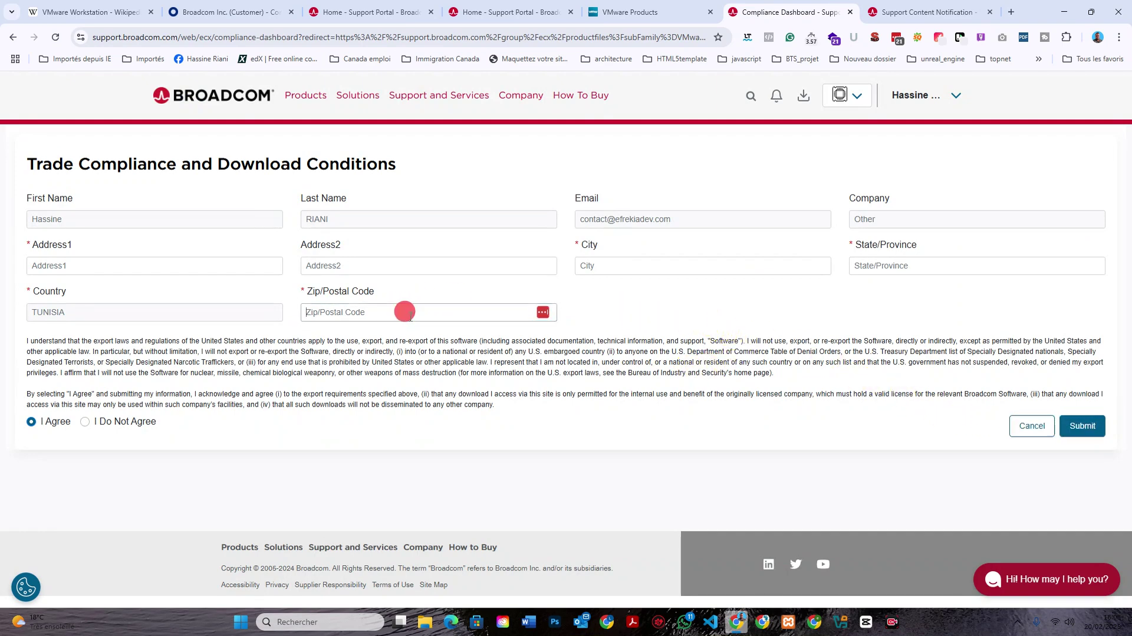
{"action": "type", "text": "5000"}
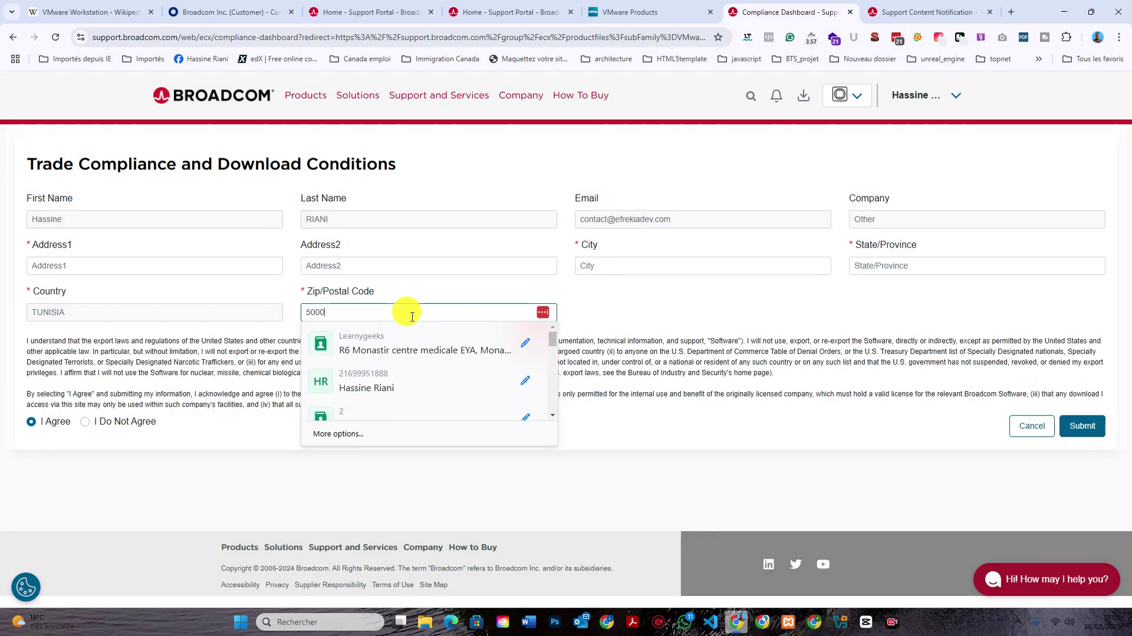
{"action": "left_click", "coordinate": [603, 269]}
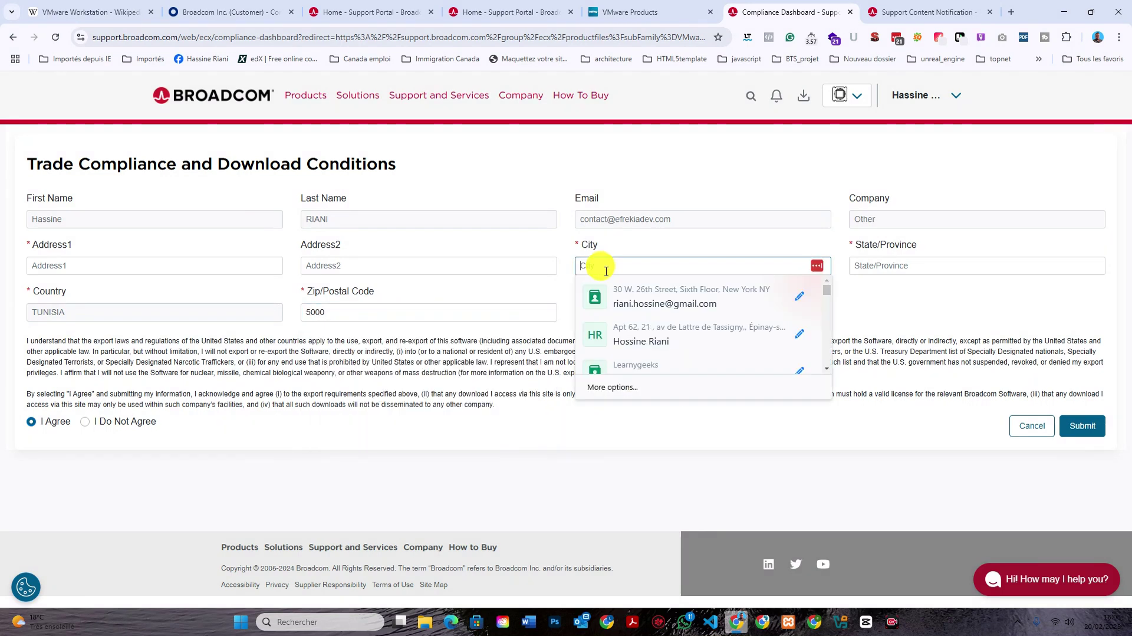
{"action": "type", "text": "%"}
{"action": "type", "text": "Mona"}
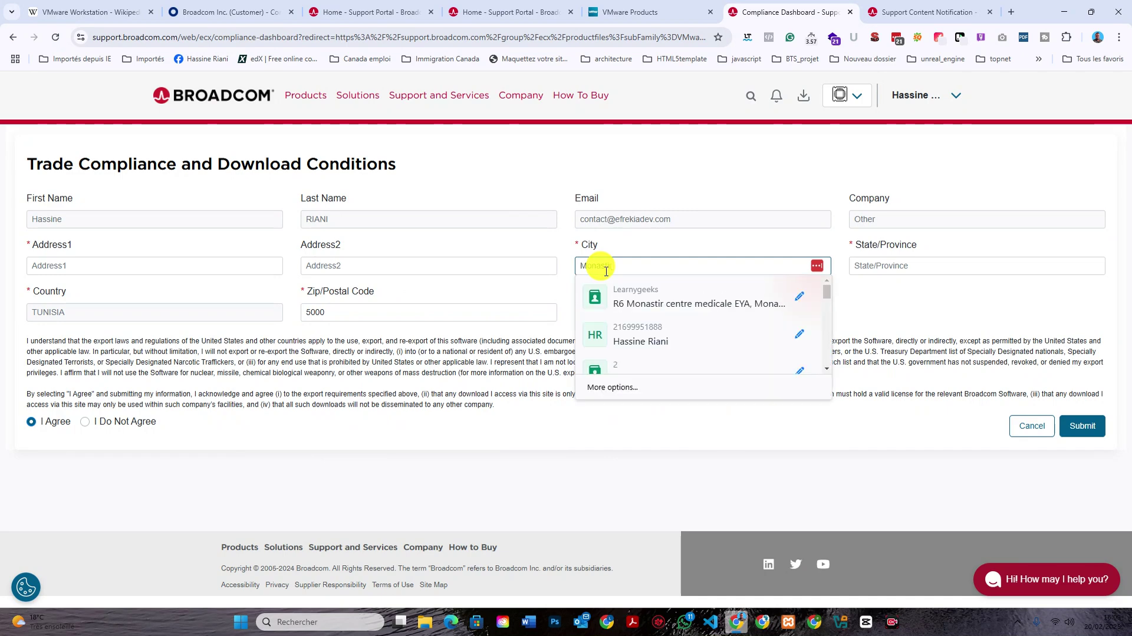
{"action": "type", "text": "stir"}
{"action": "left_click", "coordinate": [208, 273]}
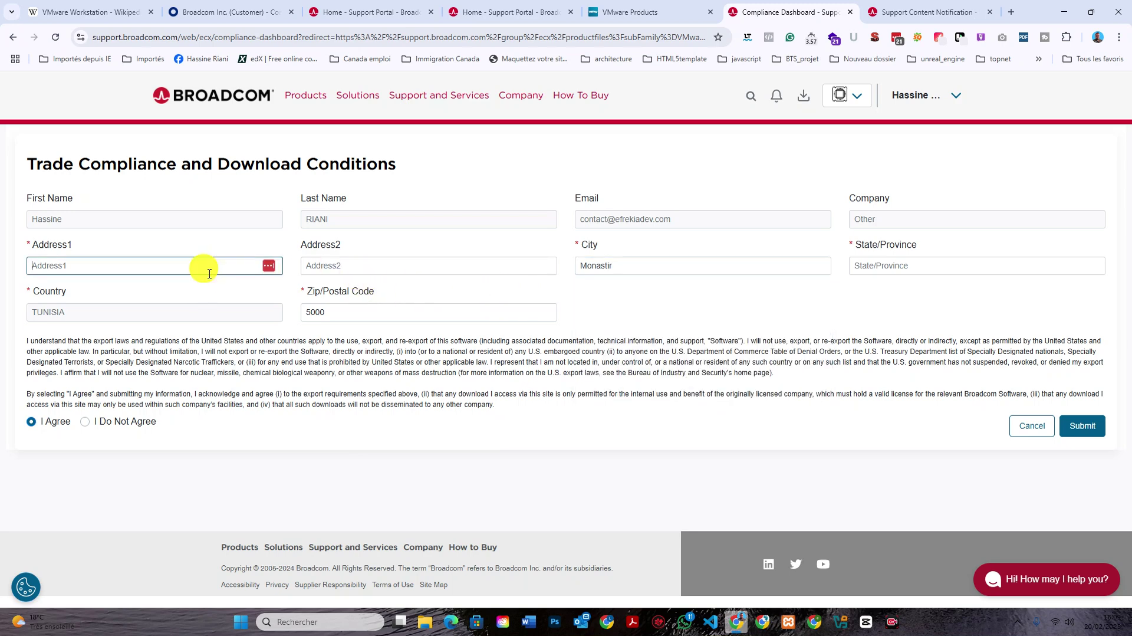
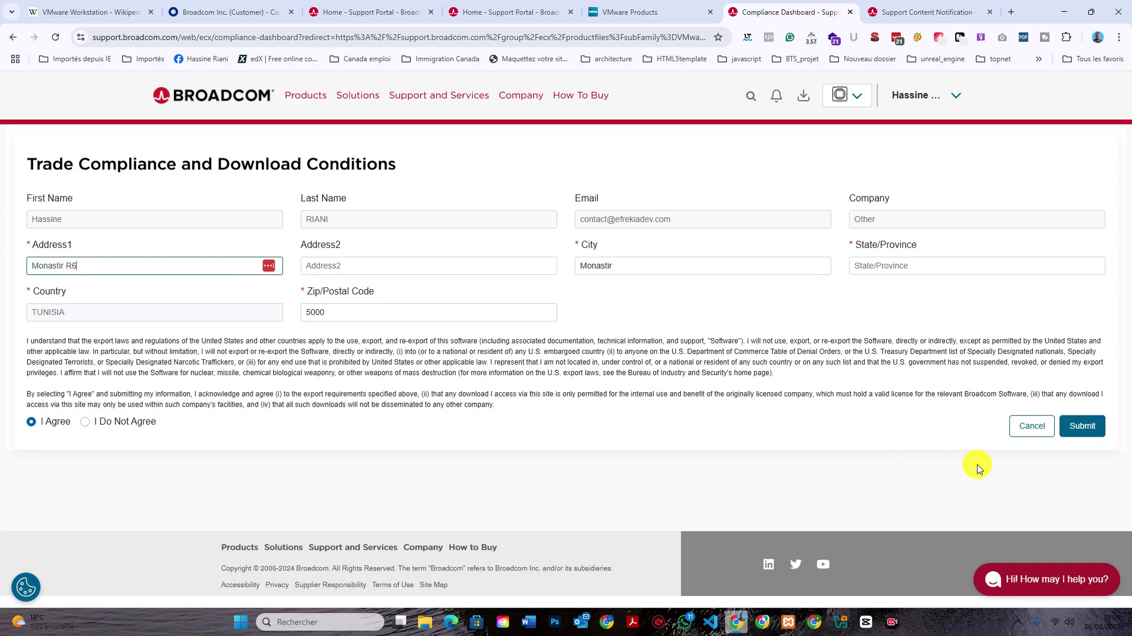
{"action": "left_click", "coordinate": [1082, 425]}
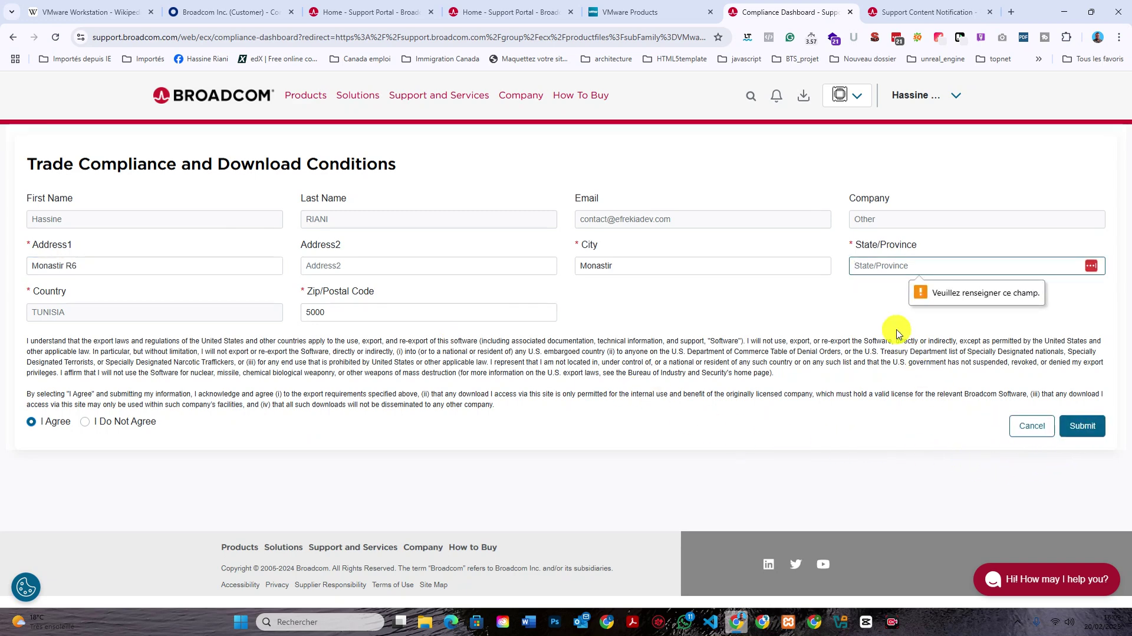
Add the missing state/province and resubmit the Trade Compliance form.
{"action": "left_click", "coordinate": [893, 270]}
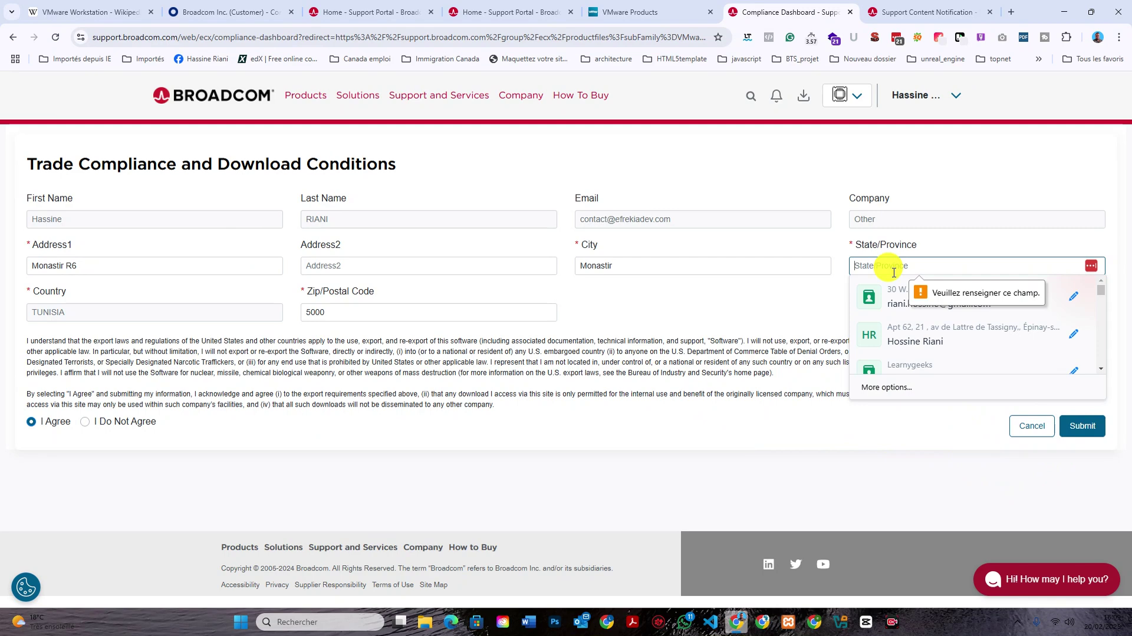
{"action": "type", "text": "Monas"}
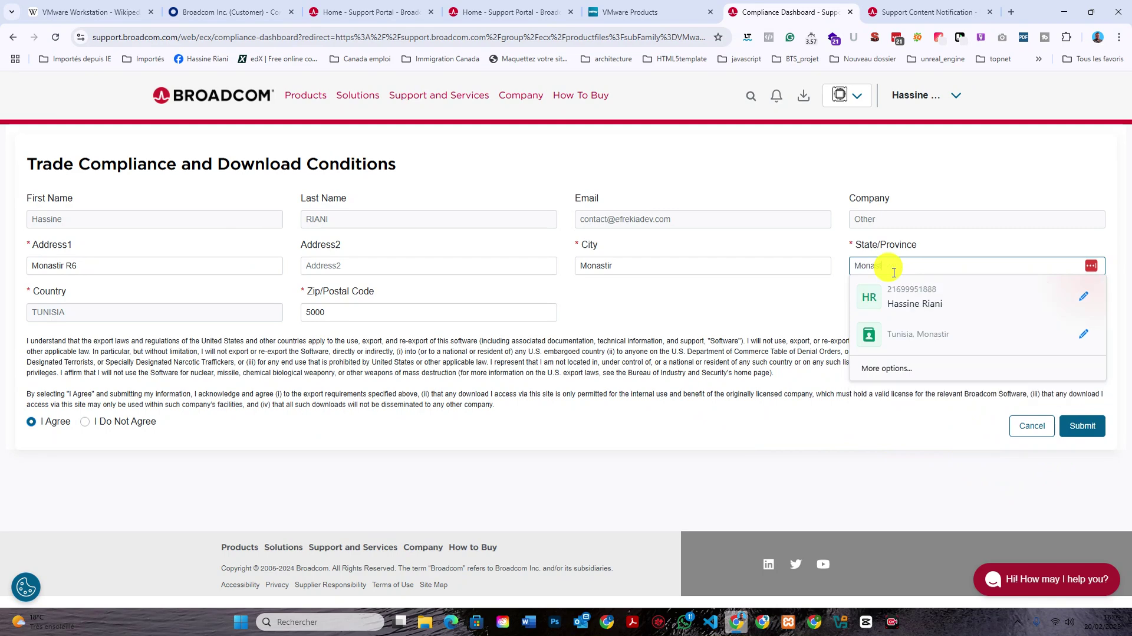
{"action": "type", "text": "tir"}
{"action": "left_click", "coordinate": [840, 306]}
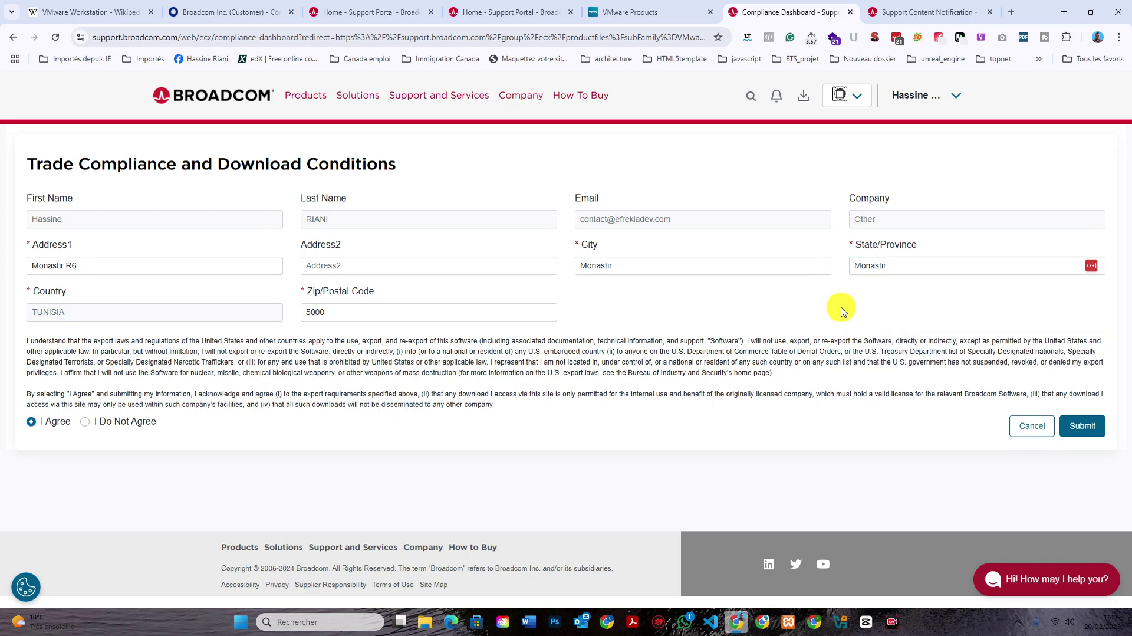
{"action": "left_click", "coordinate": [1085, 427]}
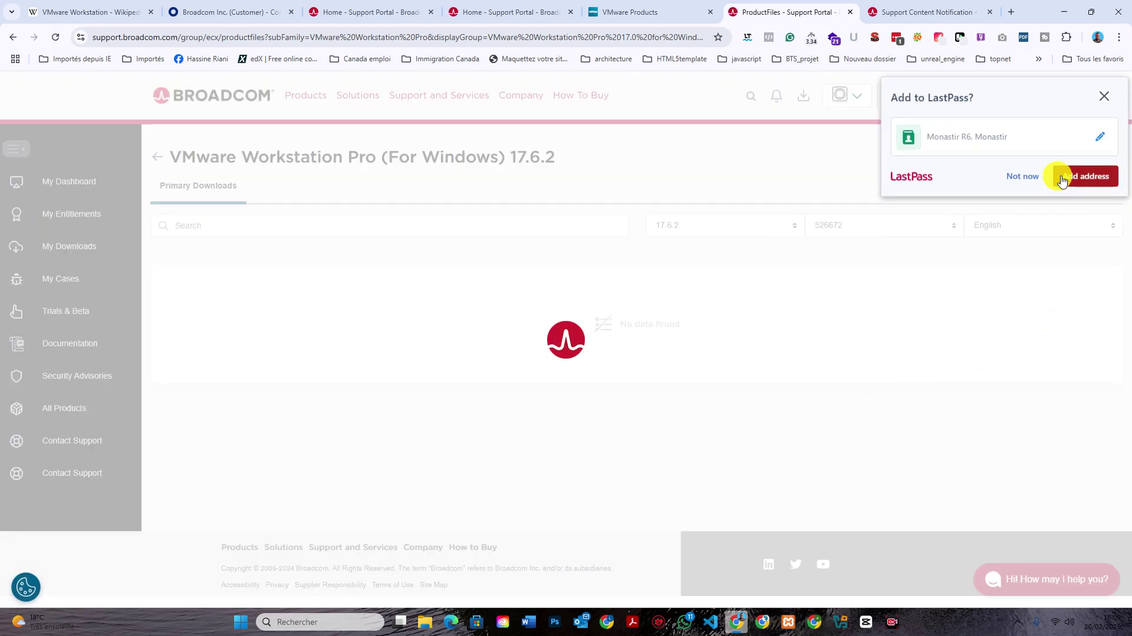
Decline LastPass's address save and save the installer into Desktop's 'Linux basics Course from Beginner To expert' folder.
{"action": "left_click", "coordinate": [1022, 177]}
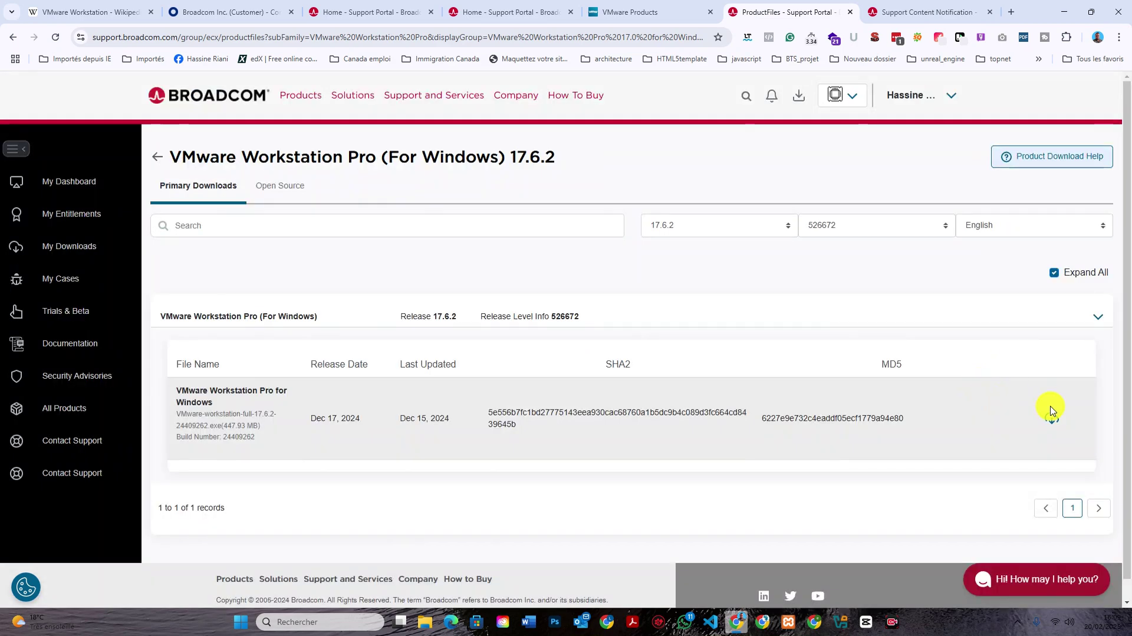
{"action": "left_click", "coordinate": [1052, 418]}
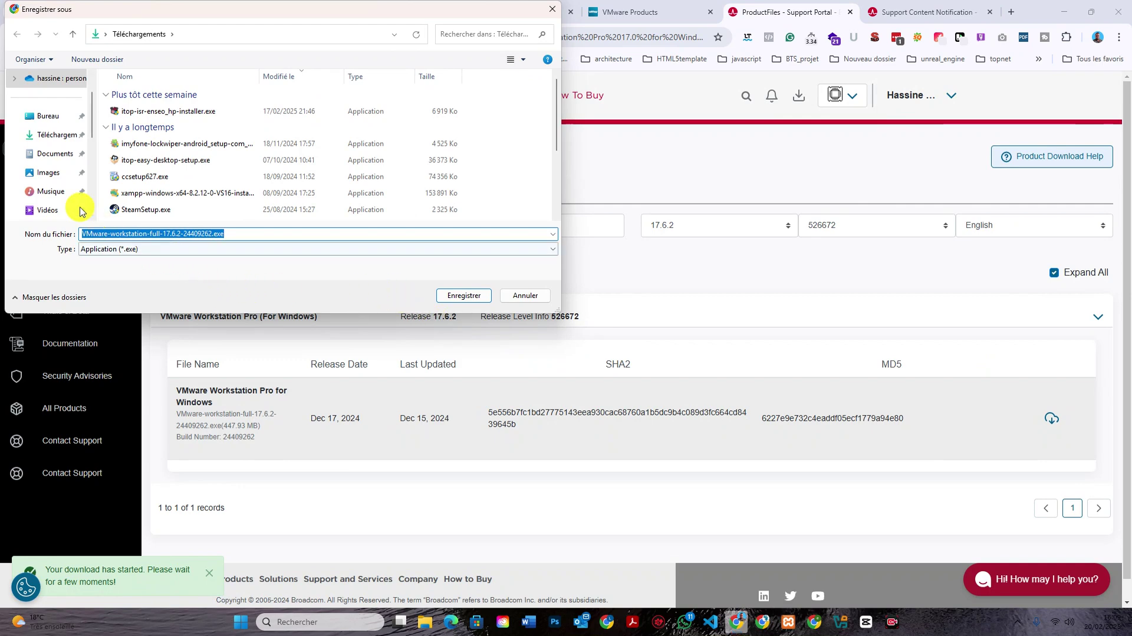
{"action": "left_click", "coordinate": [39, 122]}
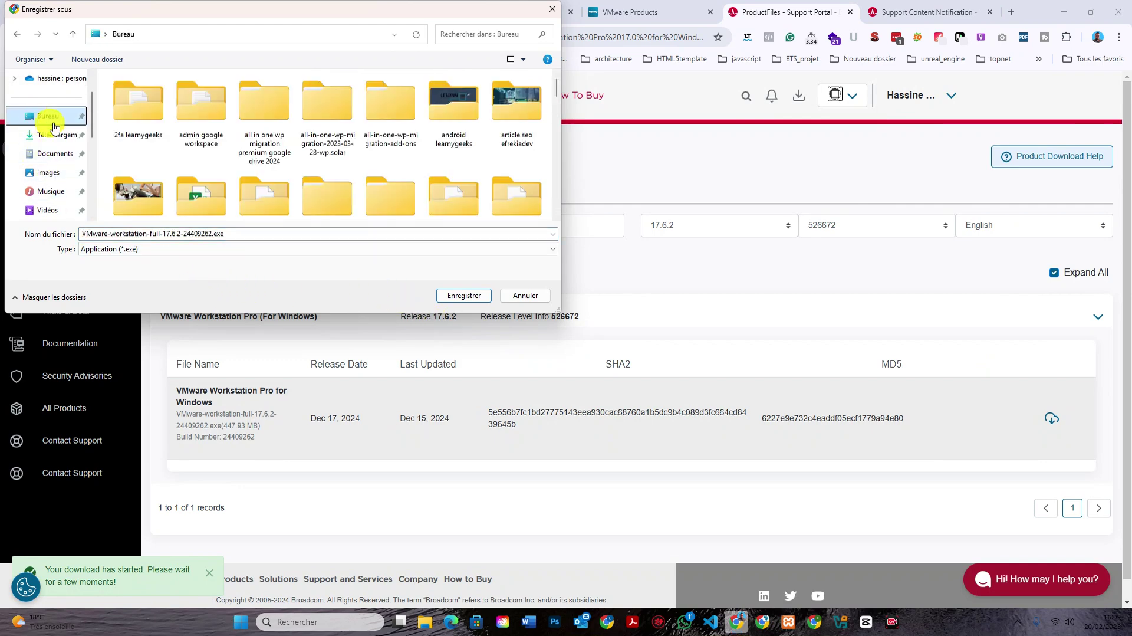
{"action": "left_click", "coordinate": [451, 139]}
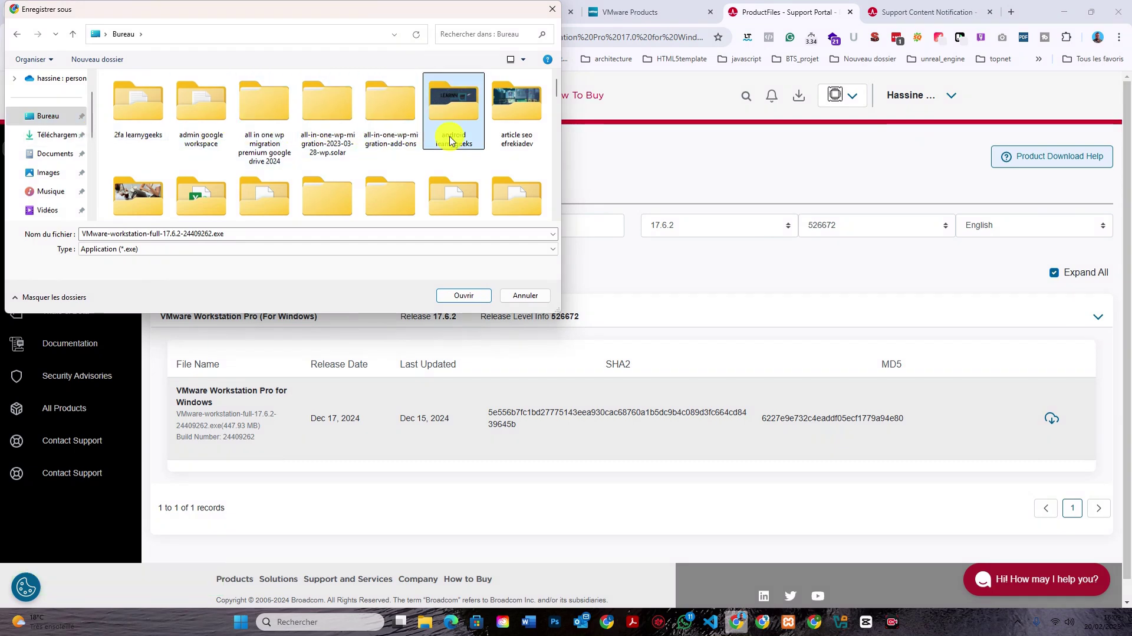
{"action": "key", "text": "l"}
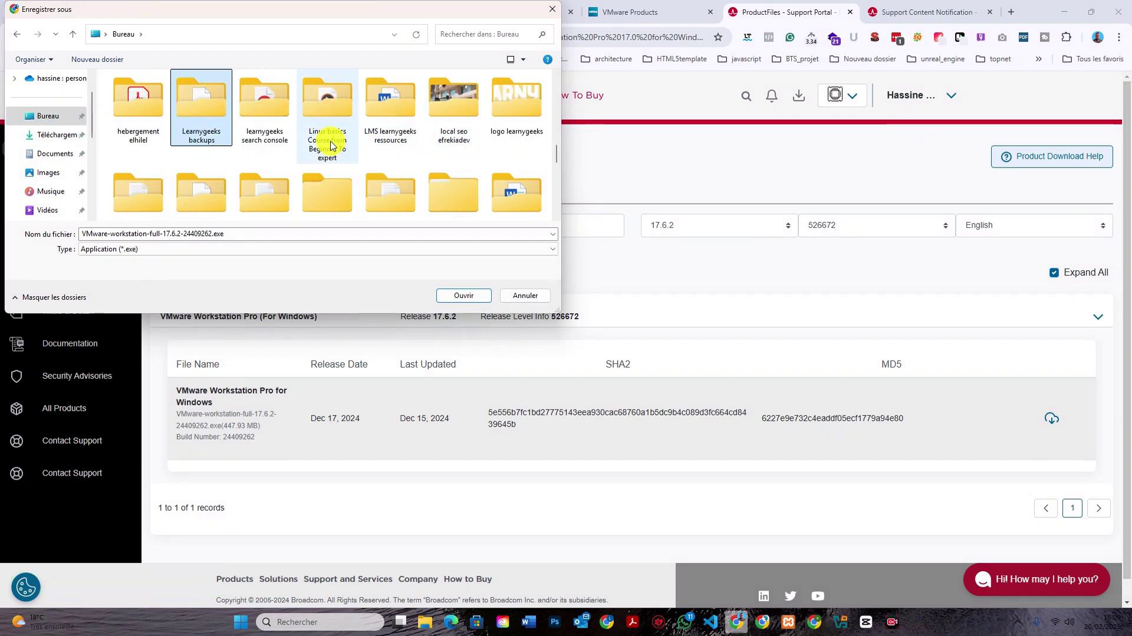
{"action": "left_click", "coordinate": [330, 135]}
{"action": "double_click", "coordinate": [330, 136]}
{"action": "left_click", "coordinate": [462, 295]}
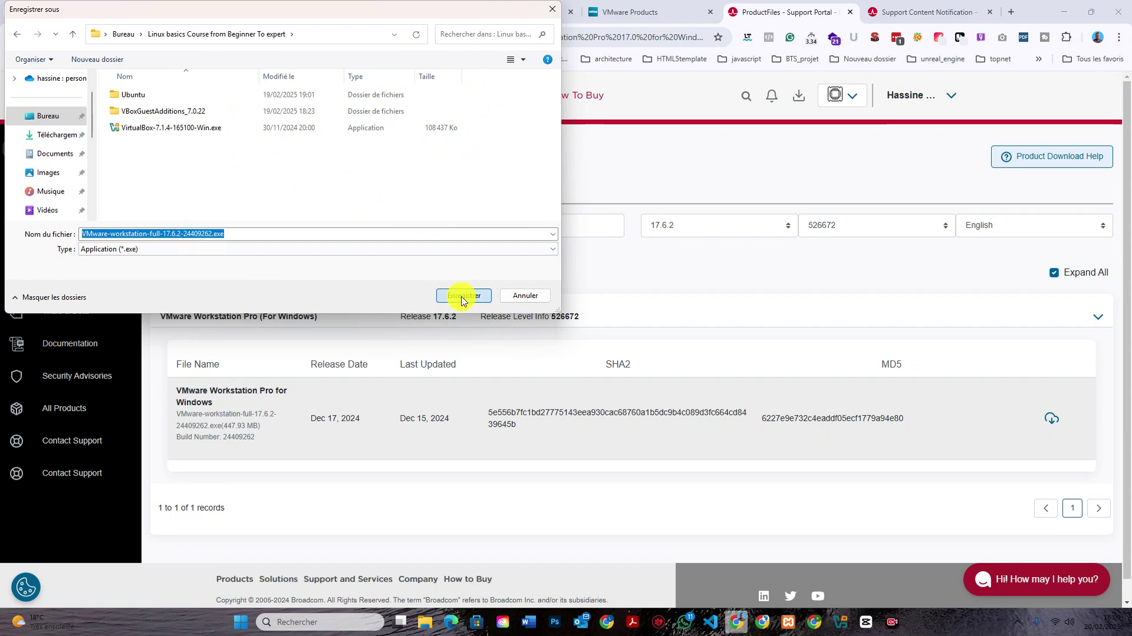